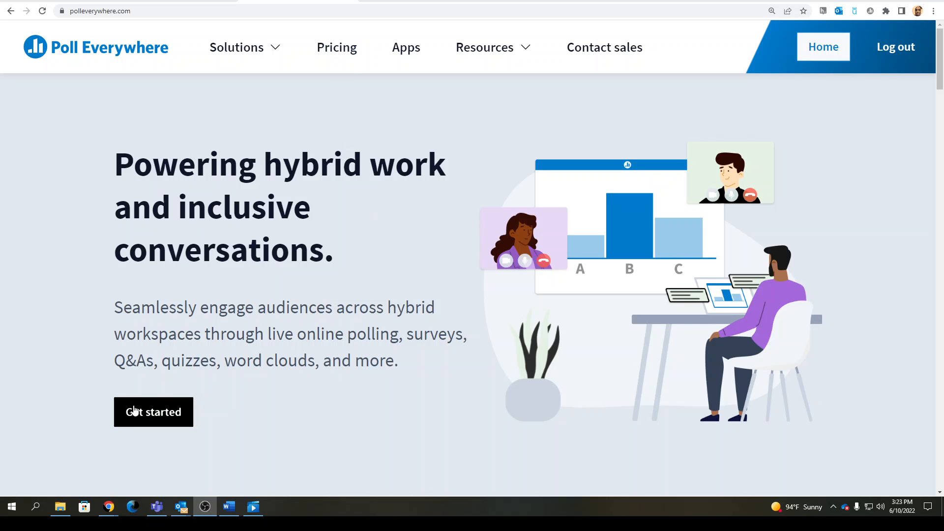
click(153, 418)
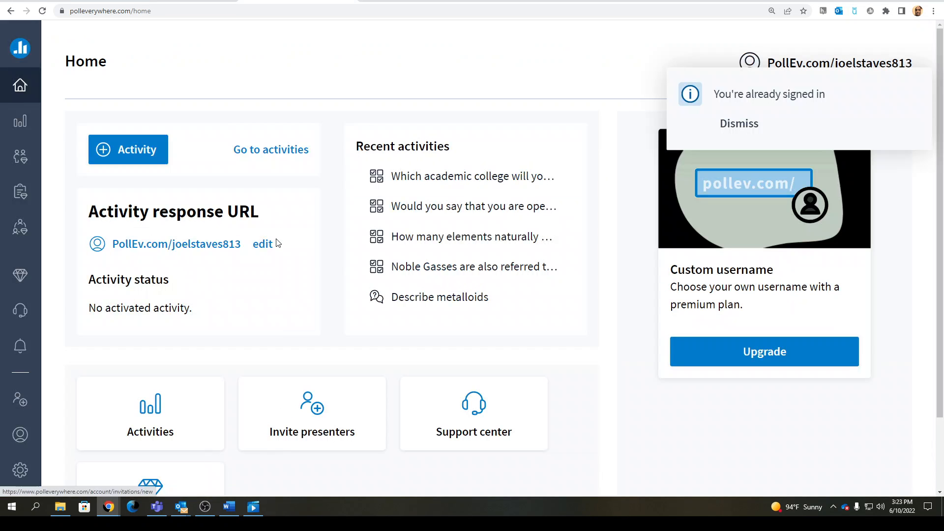
key(alt+Left)
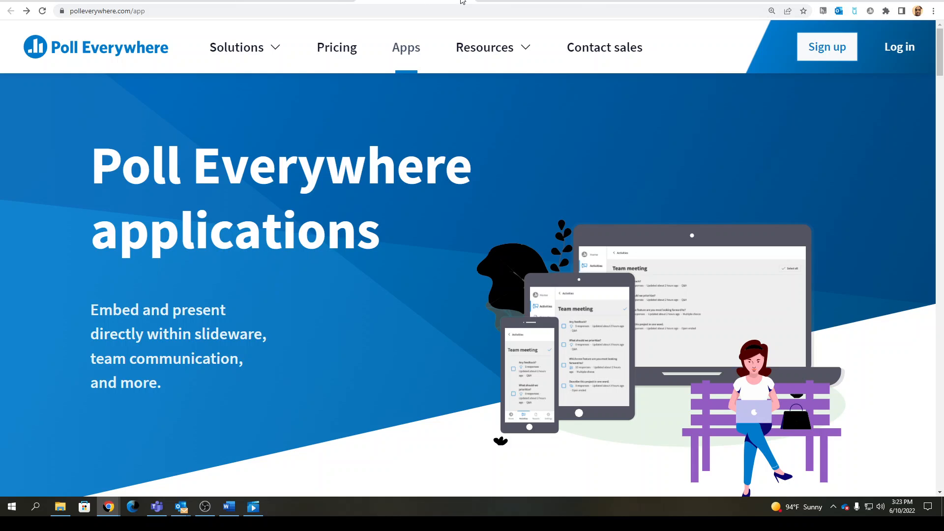
key(alt+Left)
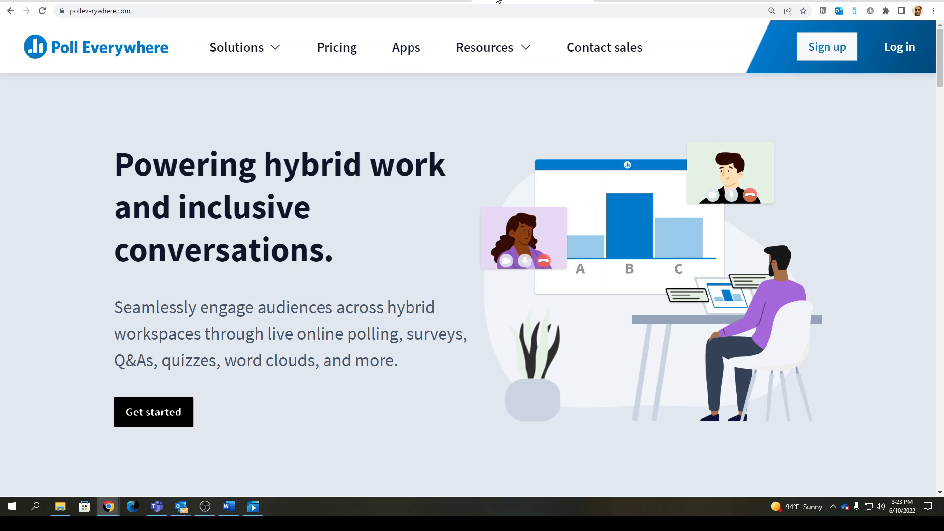
key(alt+Left)
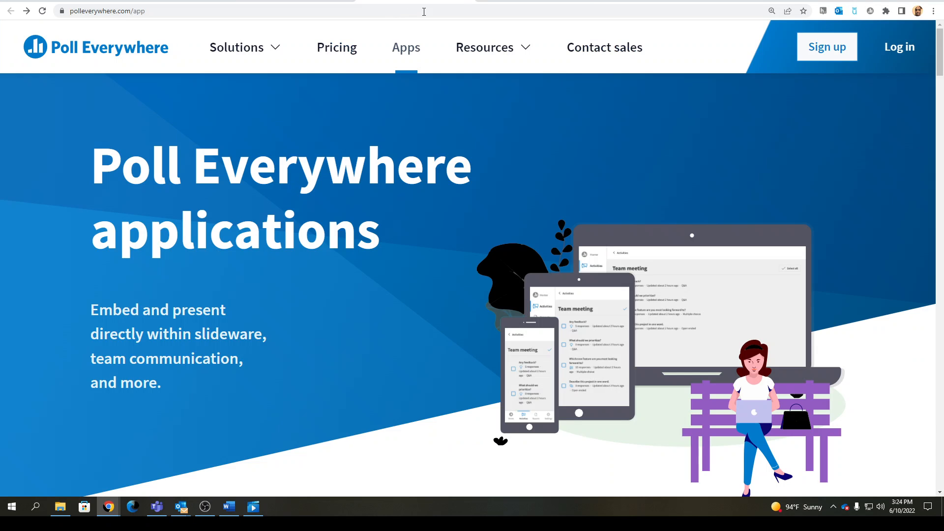
Step: Open the Pricing page and look over the business and non-profit plans with their annual prices
click(337, 58)
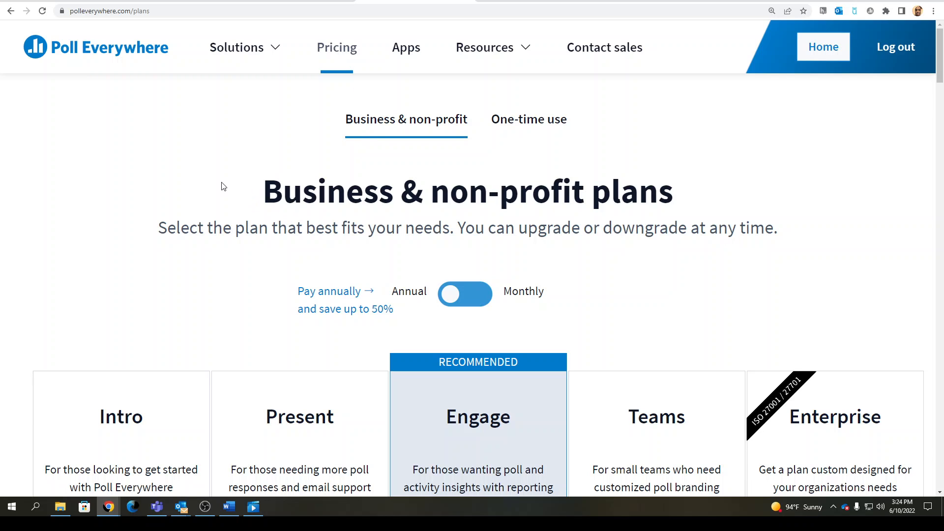
scroll(197, 196, down, 1)
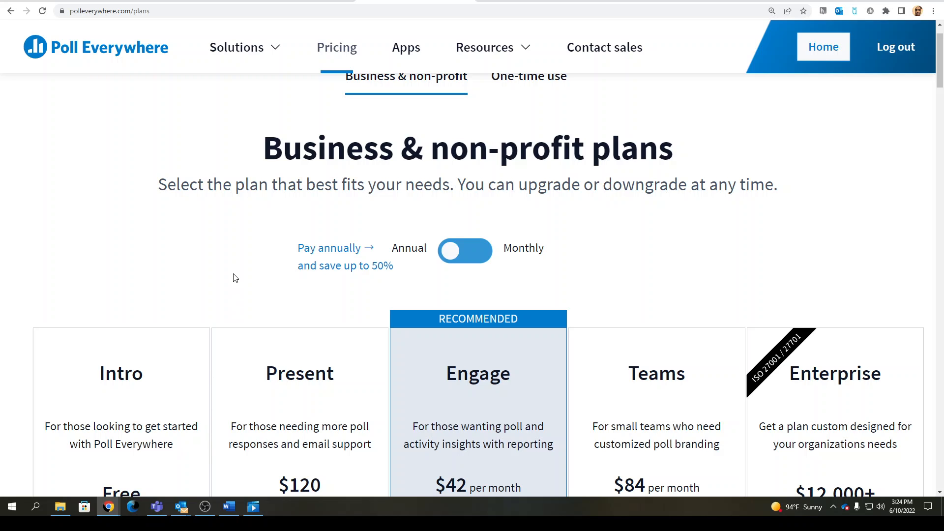
scroll(231, 295, down, 2)
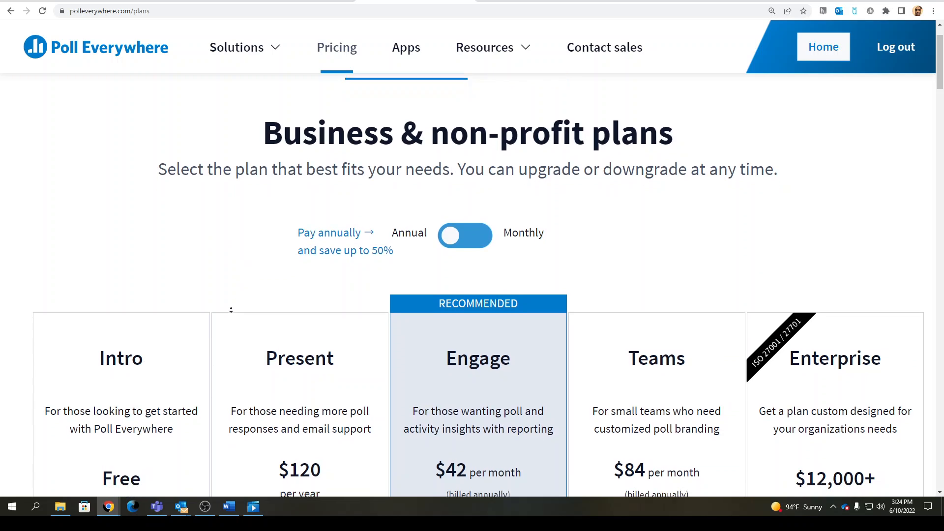
scroll(278, 321, down, 1)
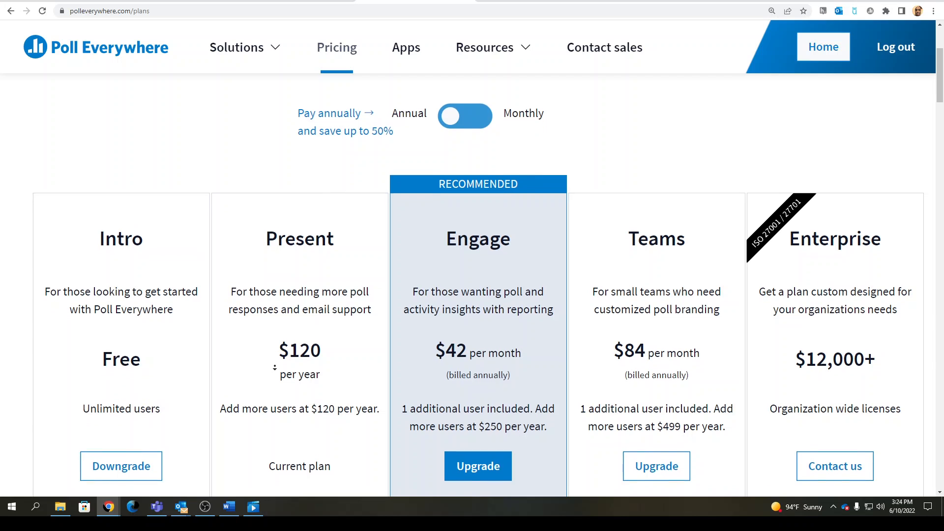
scroll(290, 284, down, 2)
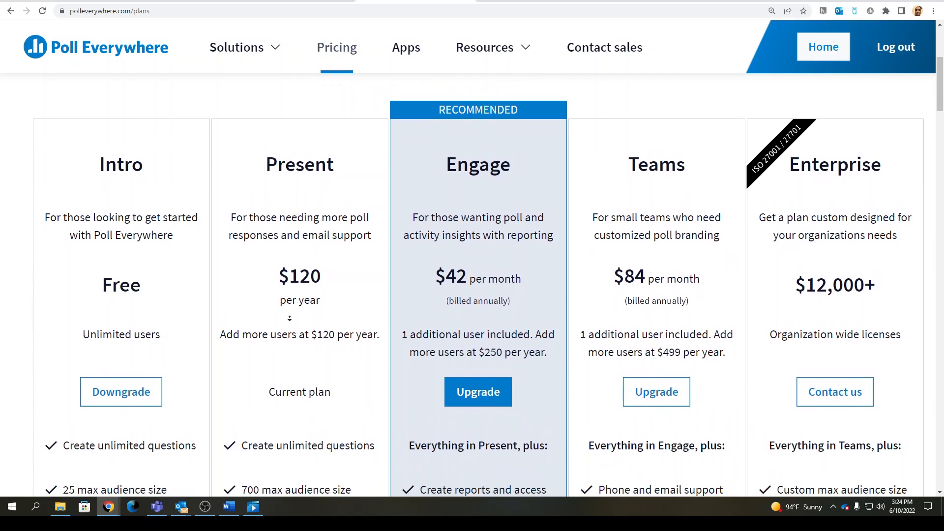
Step: Examine the Present plan's maximum audience size, question allowance and yearly price alongside the Intro plan
mouse_move(287, 454)
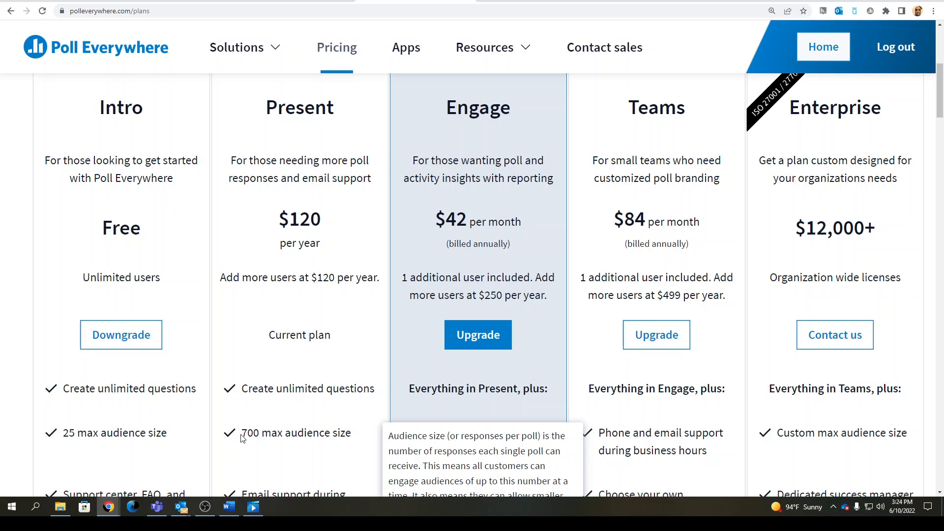
drag(242, 433, 378, 434)
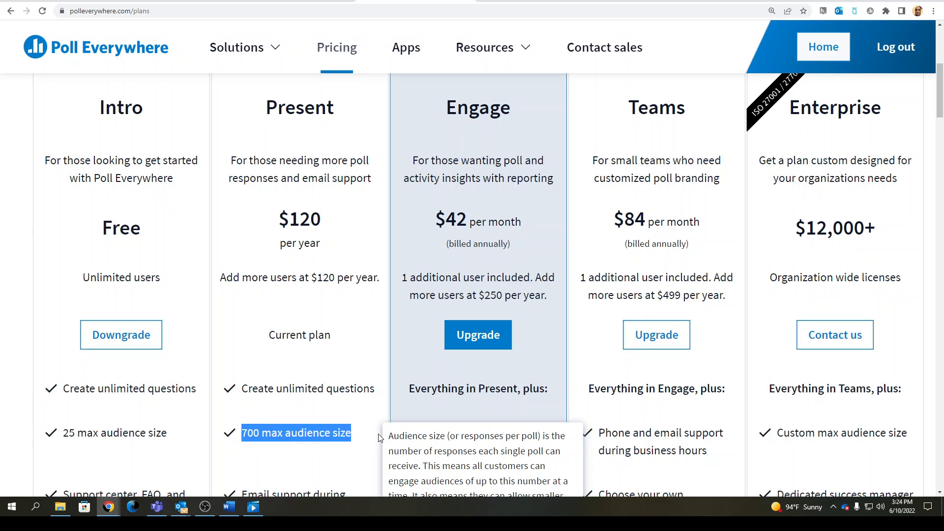
click(362, 376)
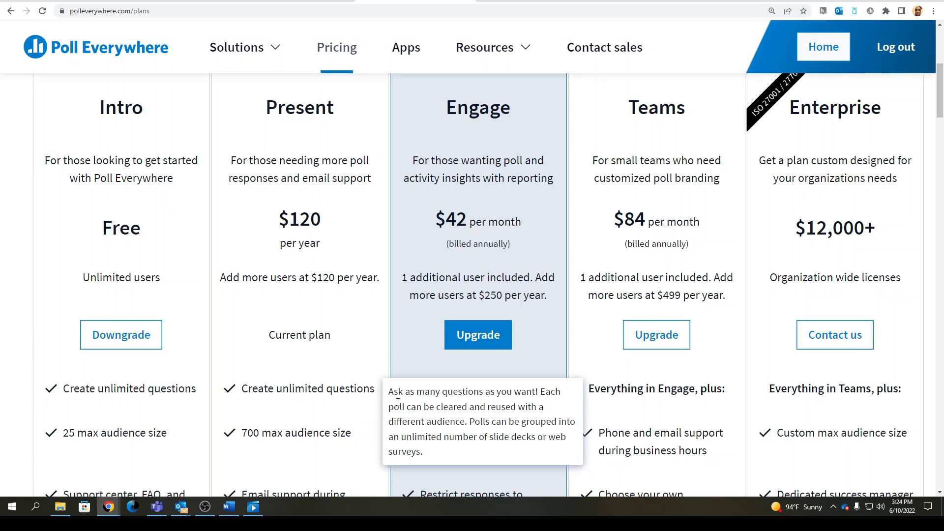
scroll(374, 329, up, 2)
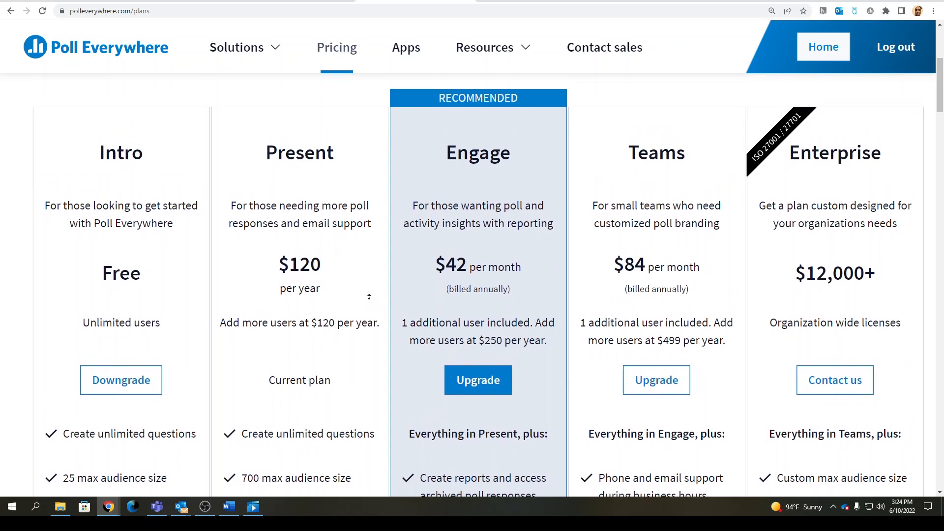
scroll(370, 300, up, 1)
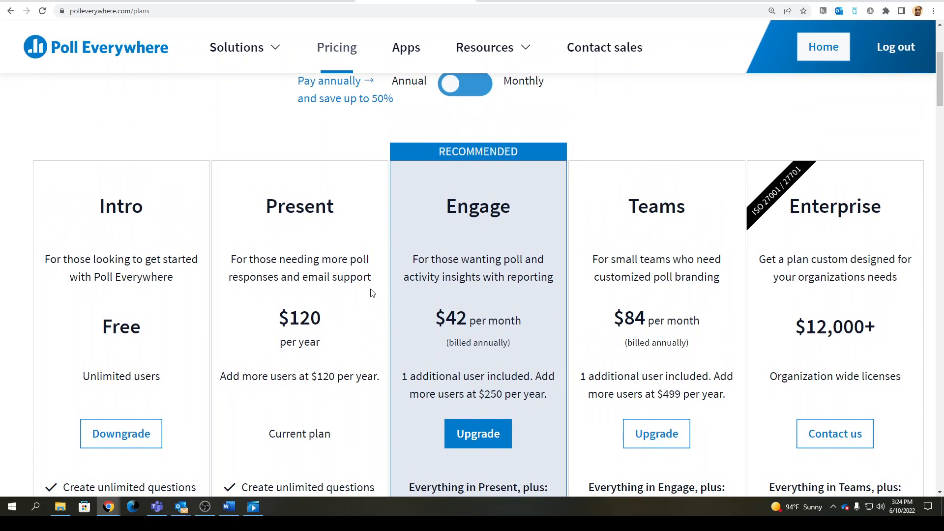
scroll(346, 329, down, 2)
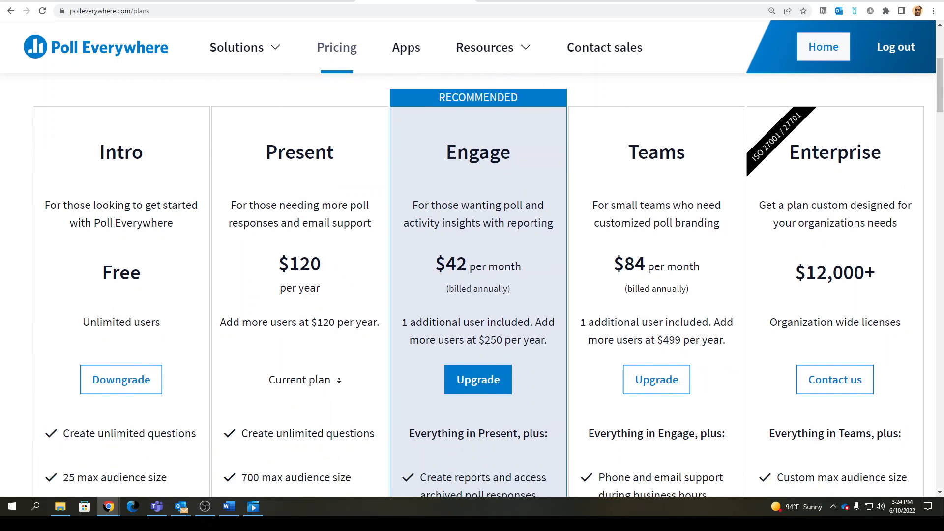
mouse_move(274, 418)
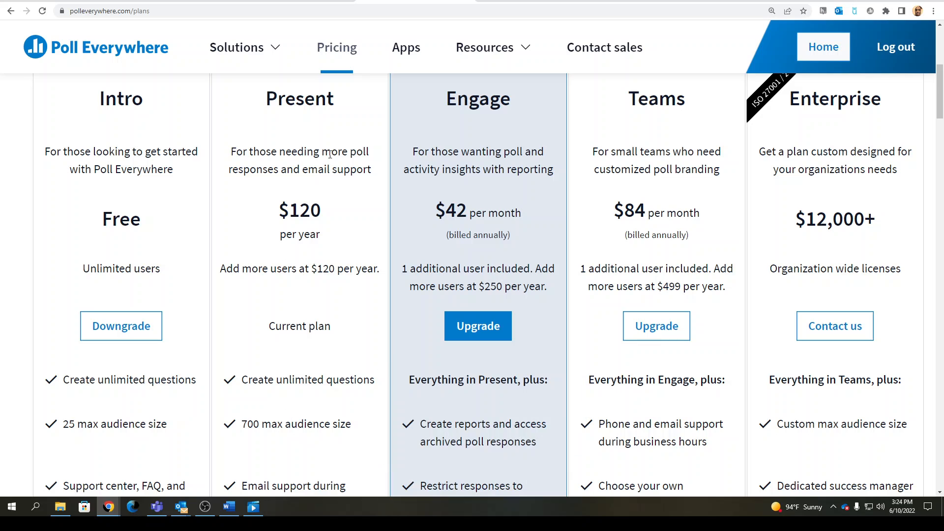
scroll(498, 166, up, 1)
scroll(497, 166, down, 3)
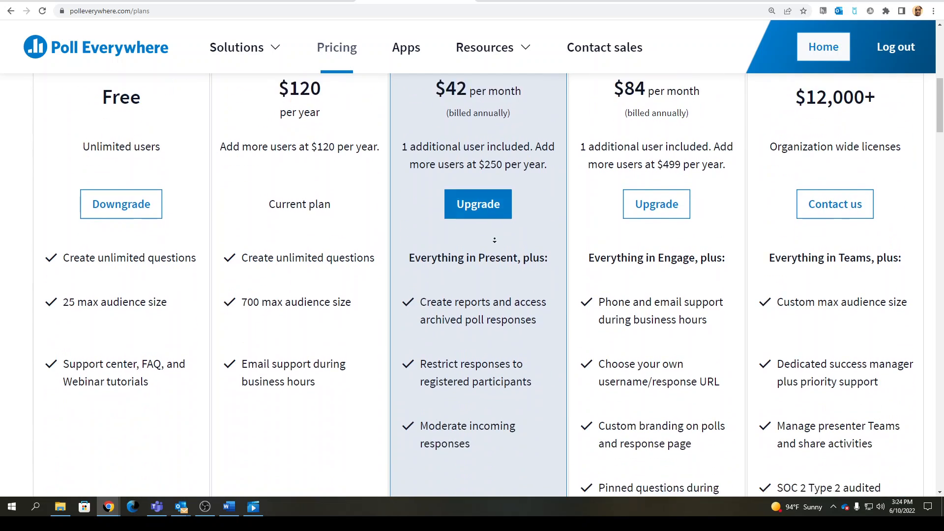
Step: Read the descriptions of the Engage plan's reporting and response moderation features
mouse_move(526, 292)
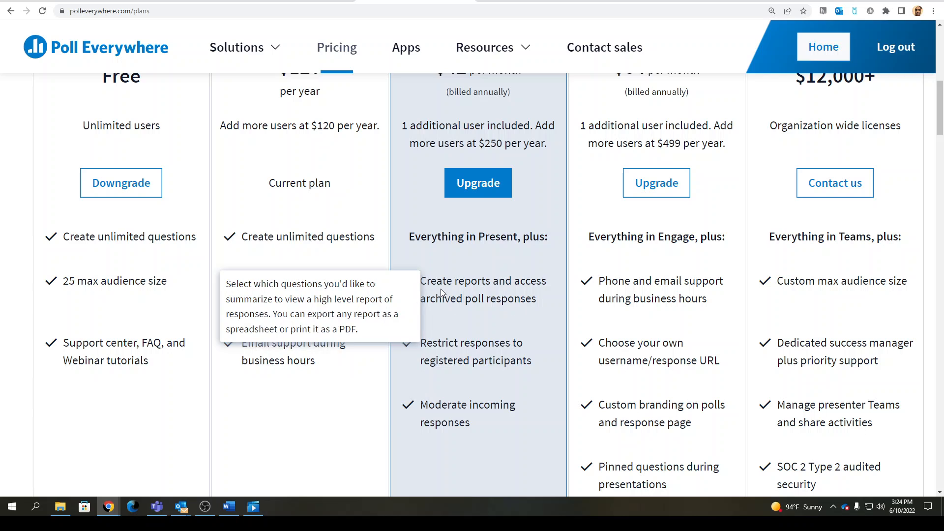
mouse_move(466, 420)
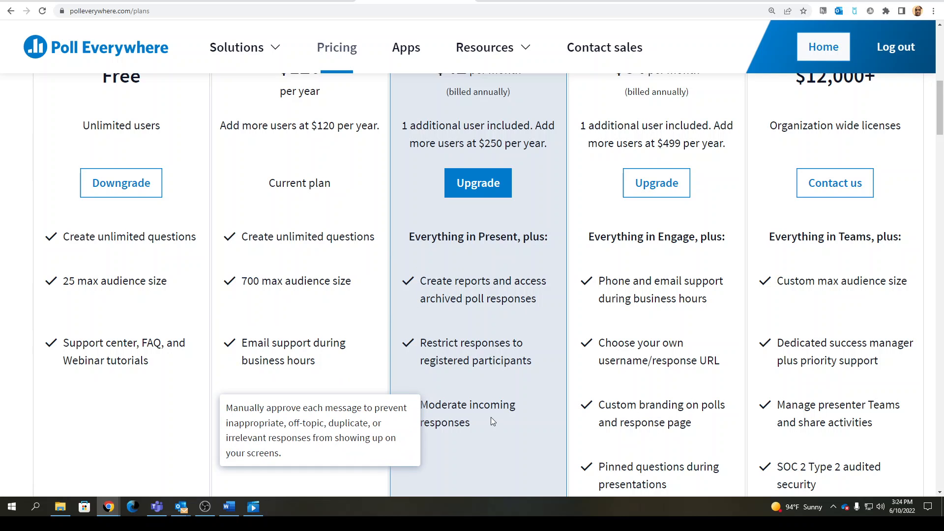
scroll(654, 257, up, 2)
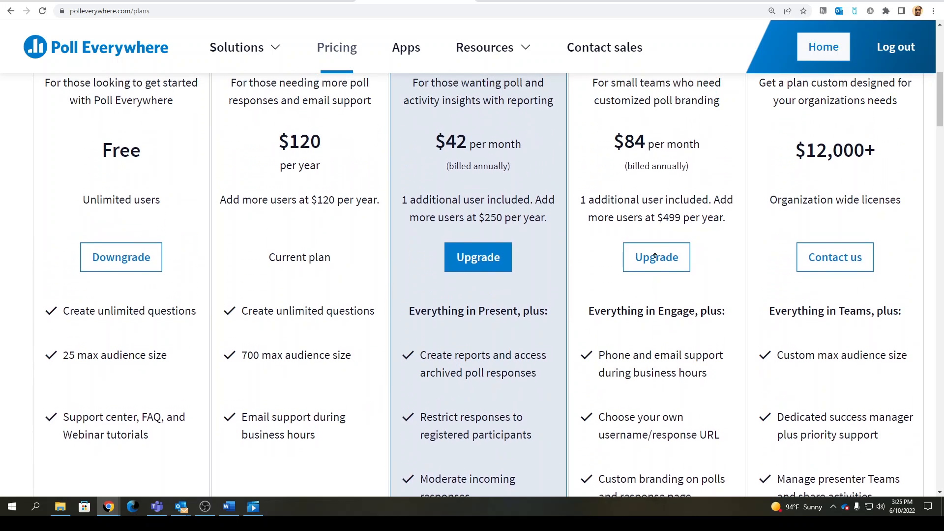
Step: Review the Teams plan's price and its added features, including the description of custom branding
scroll(651, 226, up, 3)
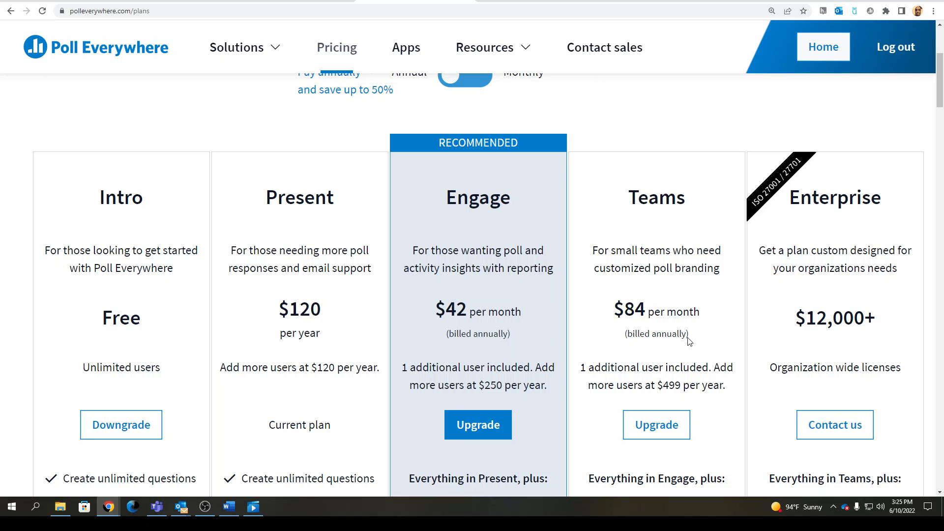
scroll(688, 320, down, 4)
scroll(685, 375, down, 3)
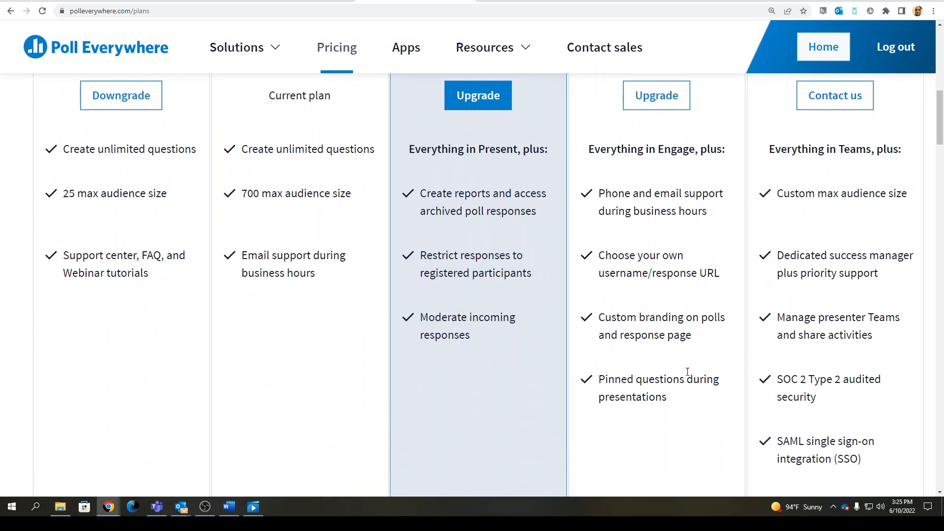
mouse_move(753, 383)
mouse_move(628, 332)
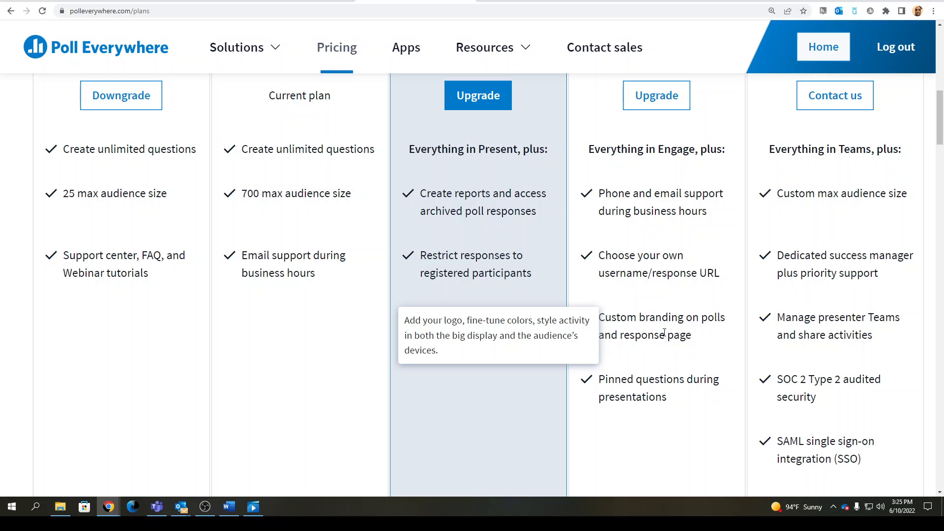
scroll(652, 310, up, 6)
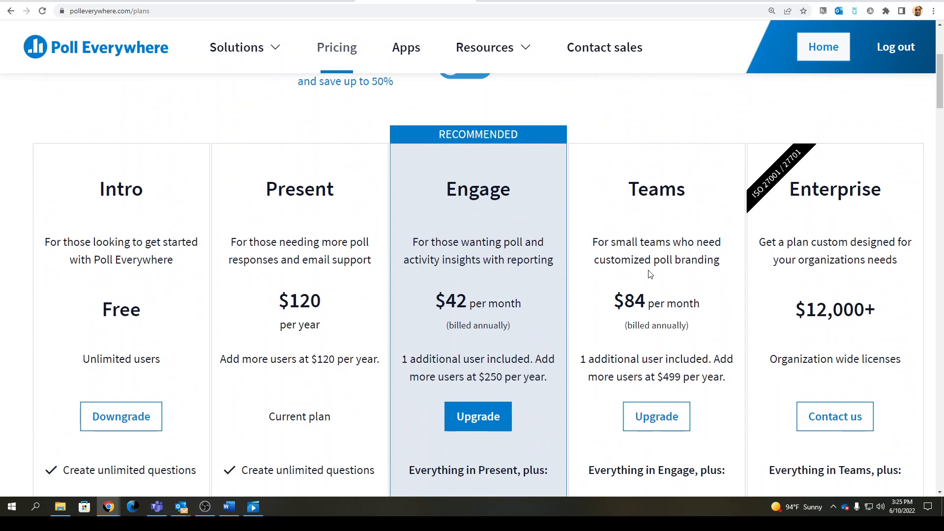
Step: Switch the plan prices to monthly billing and compare the costs across the plans
scroll(647, 260, up, 2)
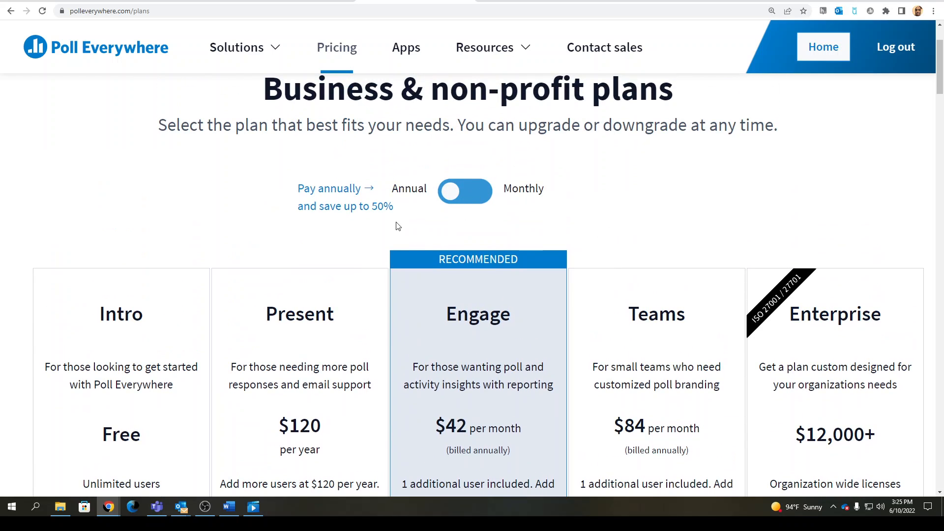
click(455, 195)
click(479, 191)
click(444, 195)
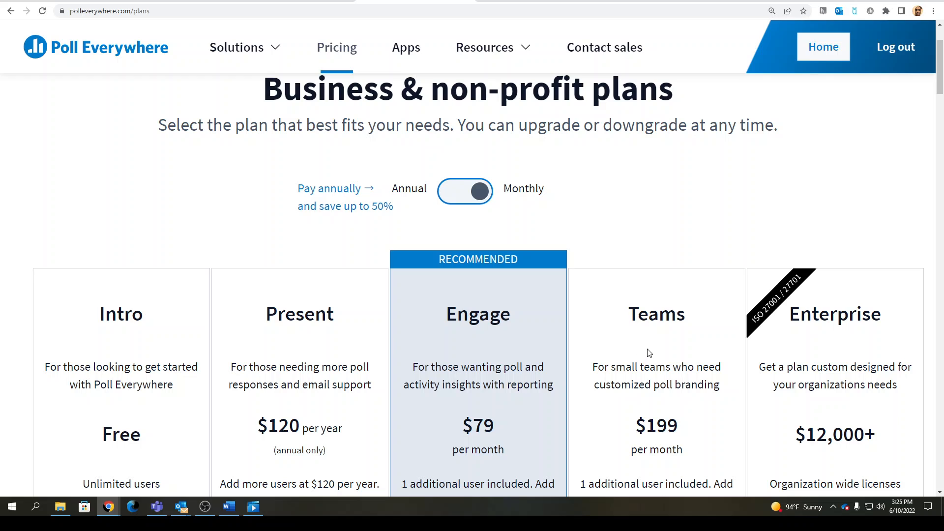
click(463, 199)
click(464, 199)
scroll(622, 388, down, 2)
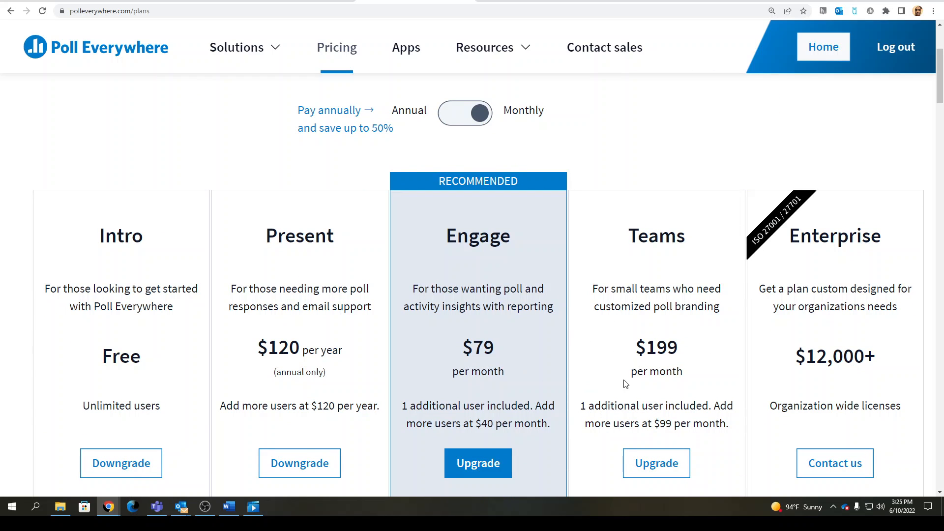
scroll(650, 307, down, 2)
scroll(688, 310, up, 2)
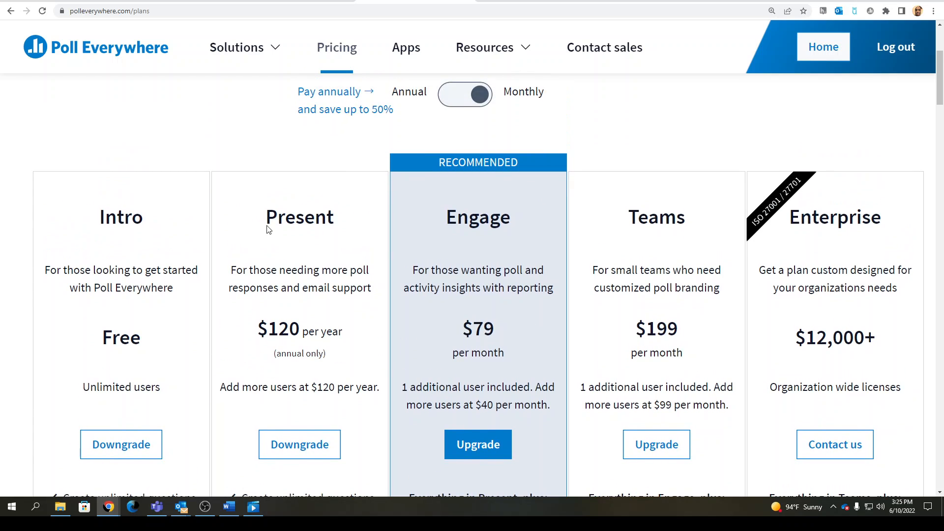
Step: Toggle the billing between annual and monthly to compare prices, finish on annual, and look over the plan features again
click(487, 100)
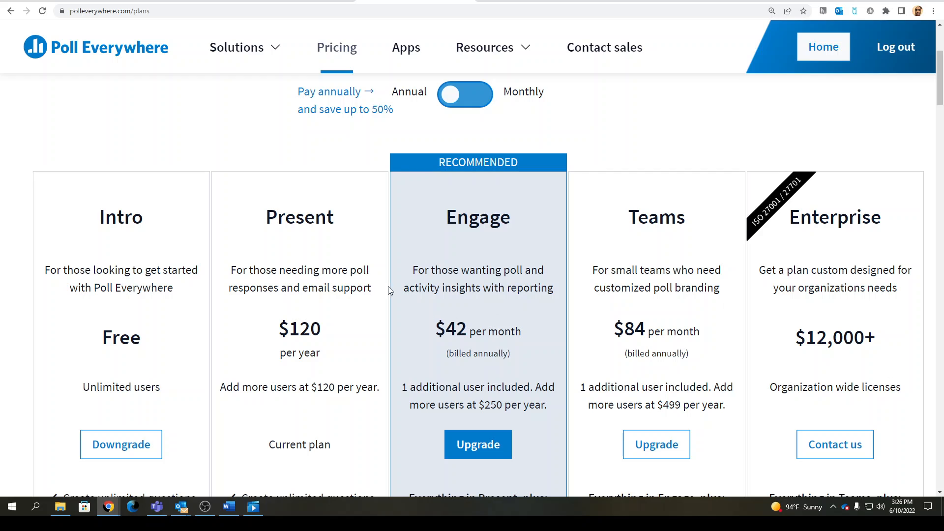
click(463, 102)
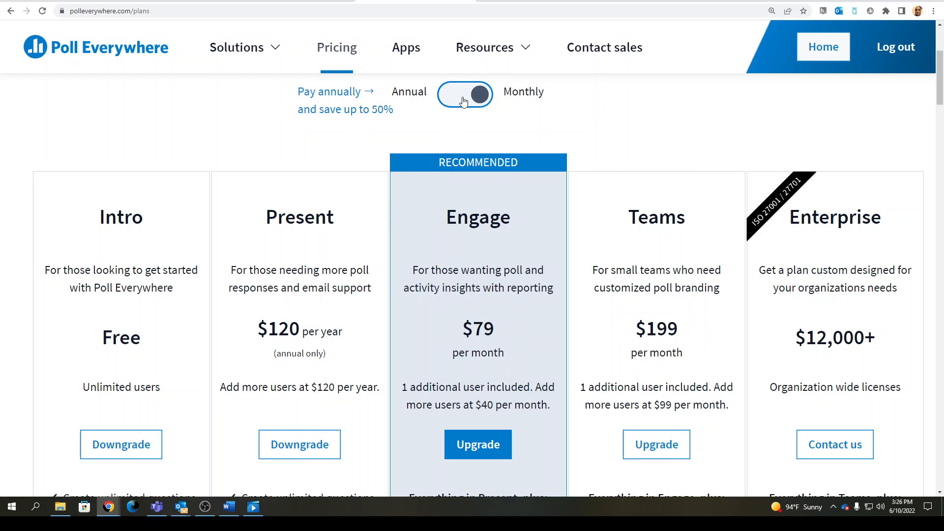
click(464, 102)
click(463, 101)
click(464, 102)
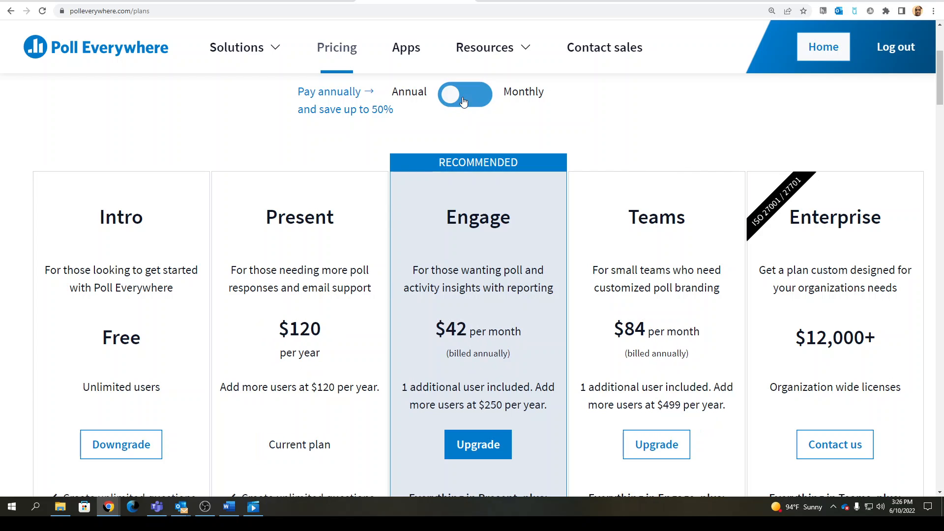
click(463, 102)
click(464, 102)
scroll(470, 230, down, 9)
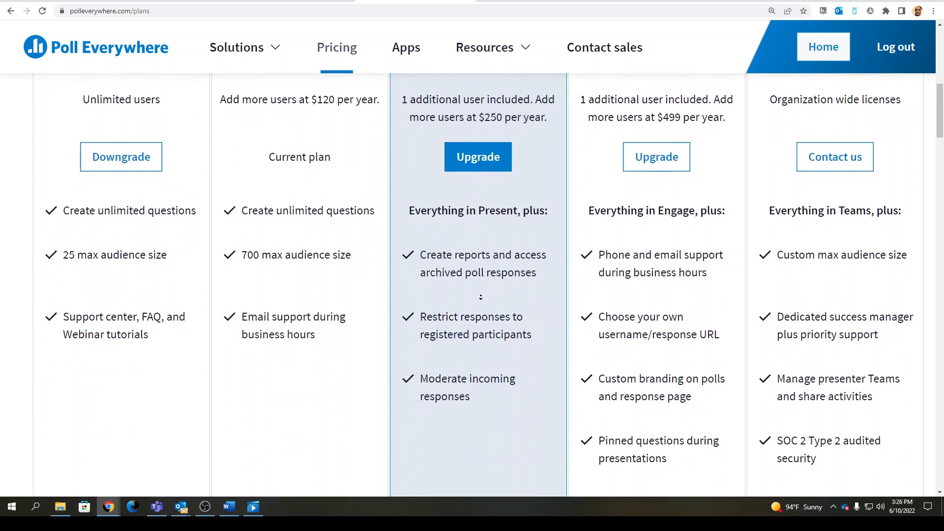
scroll(480, 297, down, 1)
scroll(510, 250, up, 10)
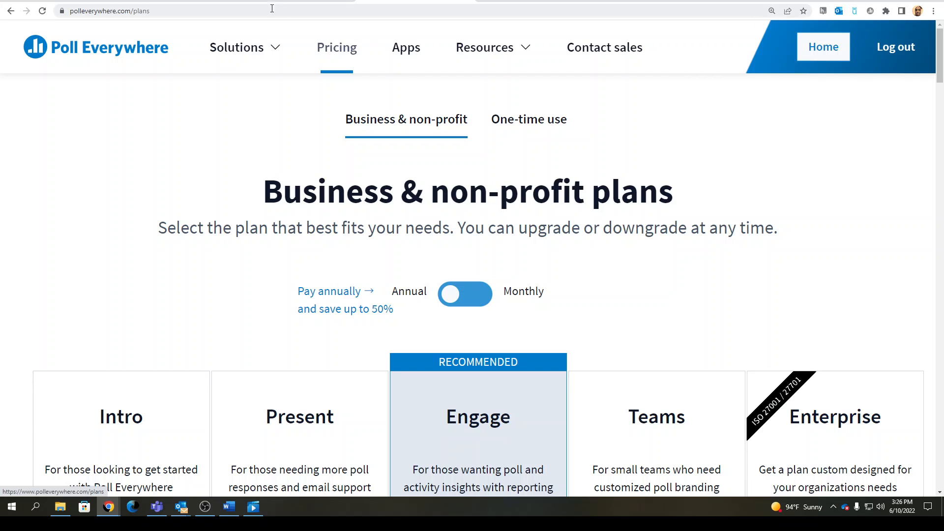
Step: Open the higher education plans page at polleverywhere.com/plans/higher-ed
click(208, 11)
click(193, 11)
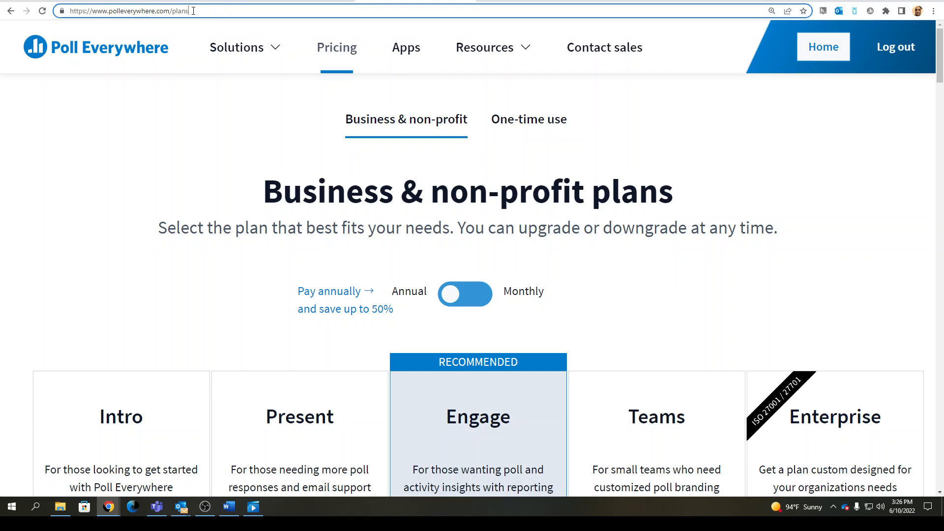
text(/higher-ed)
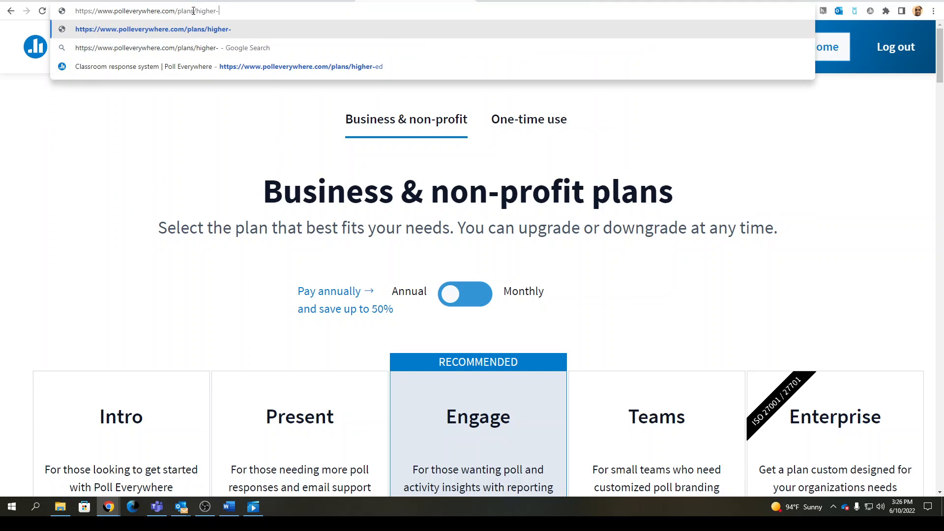
key(Return)
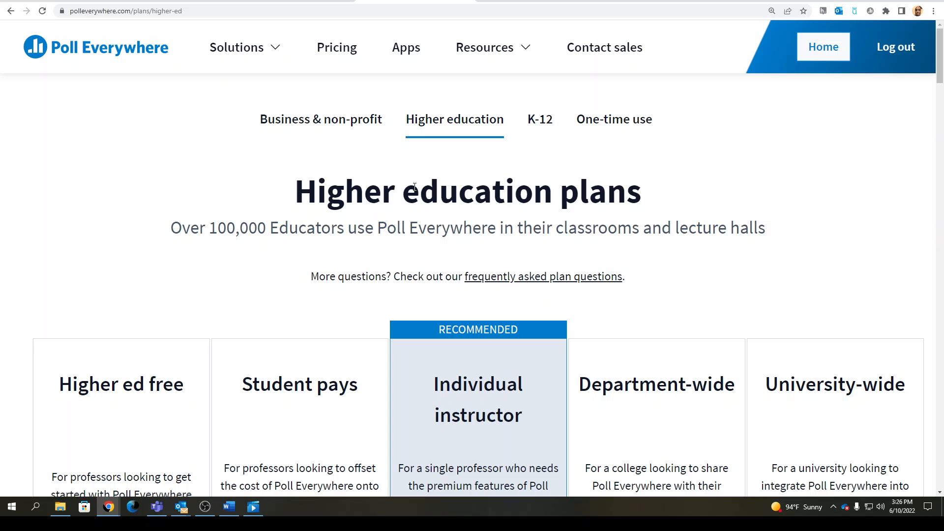
Step: Open the one-time use plans and compare the prices and features of Events lite, Events plus and Events pro
click(620, 119)
scroll(298, 300, down, 4)
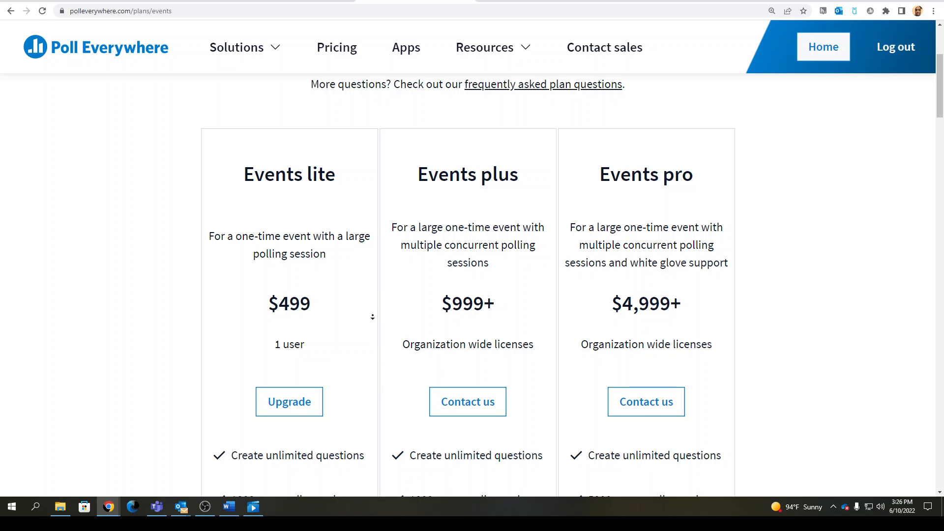
scroll(370, 315, down, 2)
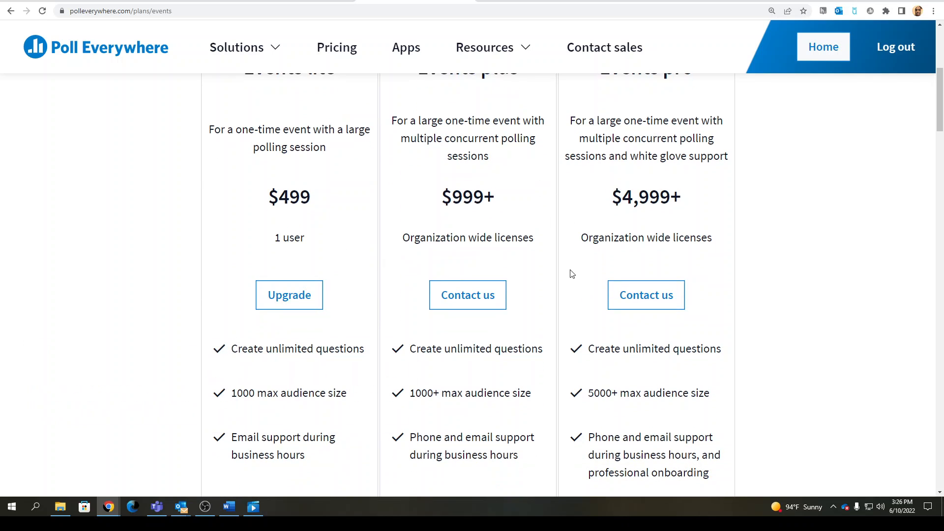
scroll(749, 278, up, 3)
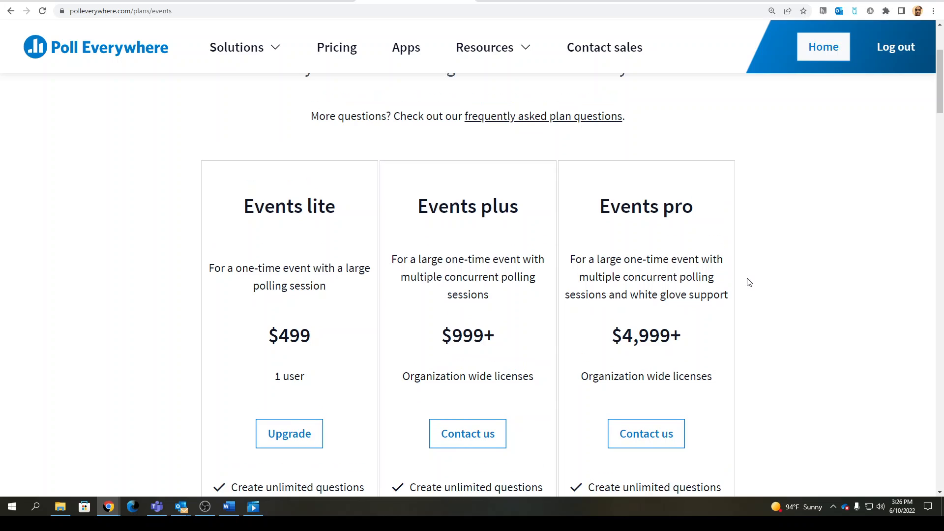
scroll(442, 344, down, 4)
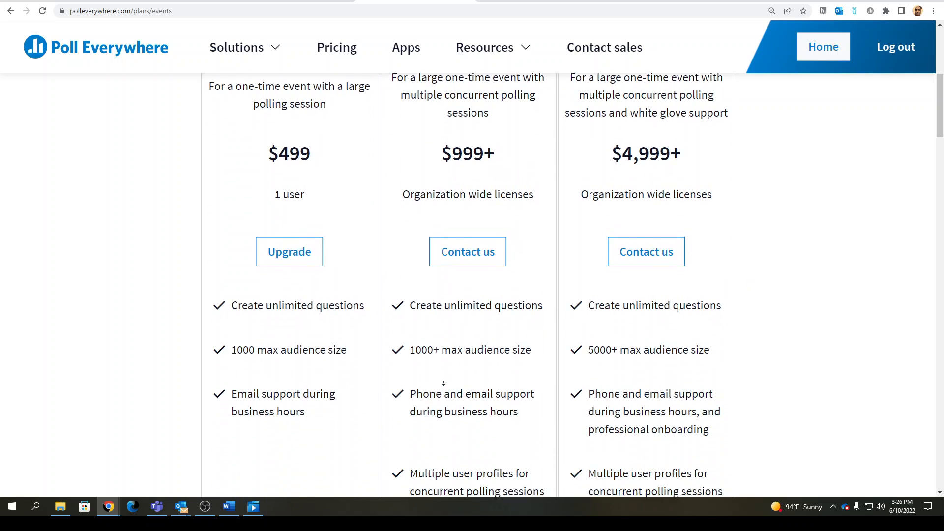
Step: Read the event plans' descriptions of audience size and multiple user profiles, and compare their support levels and prices
mouse_move(265, 365)
mouse_move(432, 337)
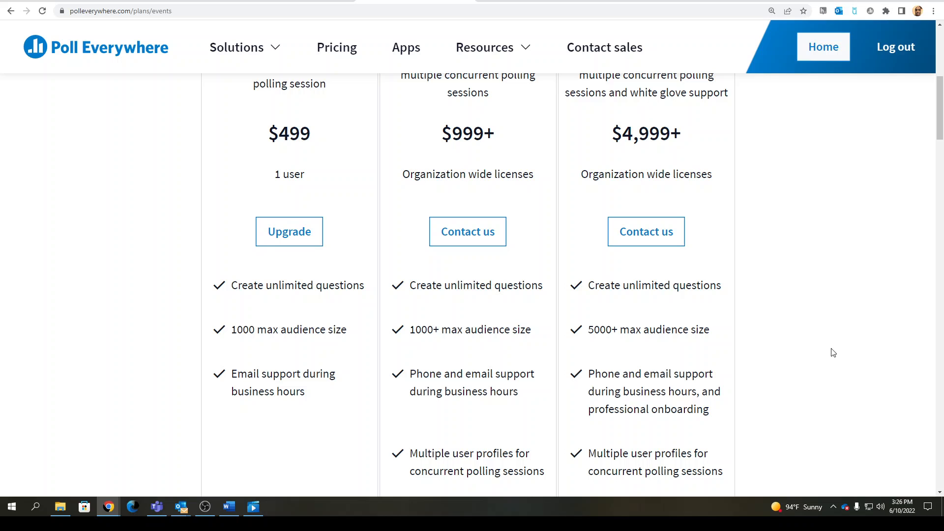
scroll(753, 327, down, 1)
scroll(753, 327, up, 1)
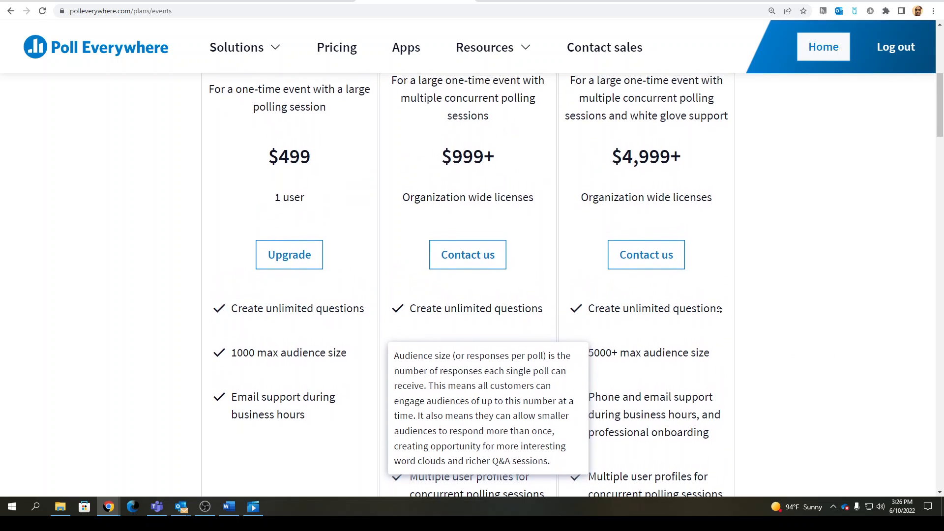
scroll(816, 382, down, 2)
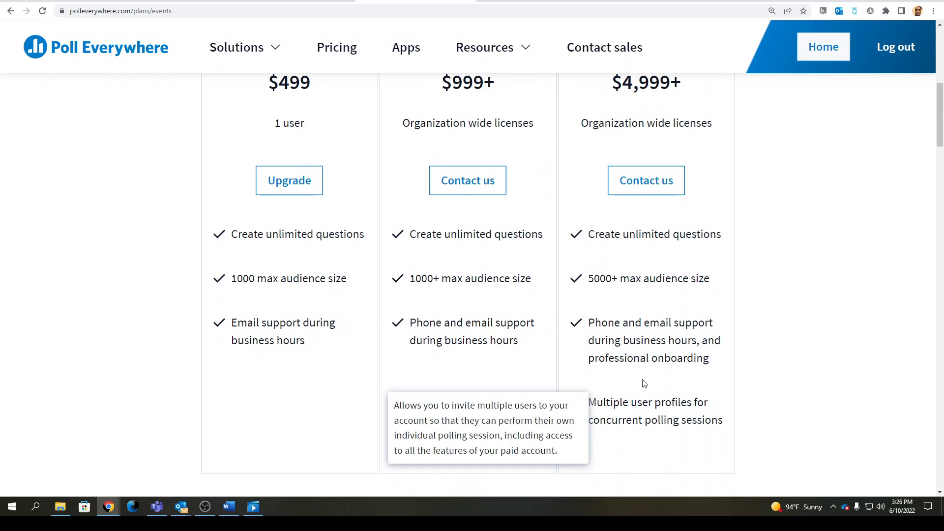
mouse_move(710, 348)
scroll(711, 348, up, 2)
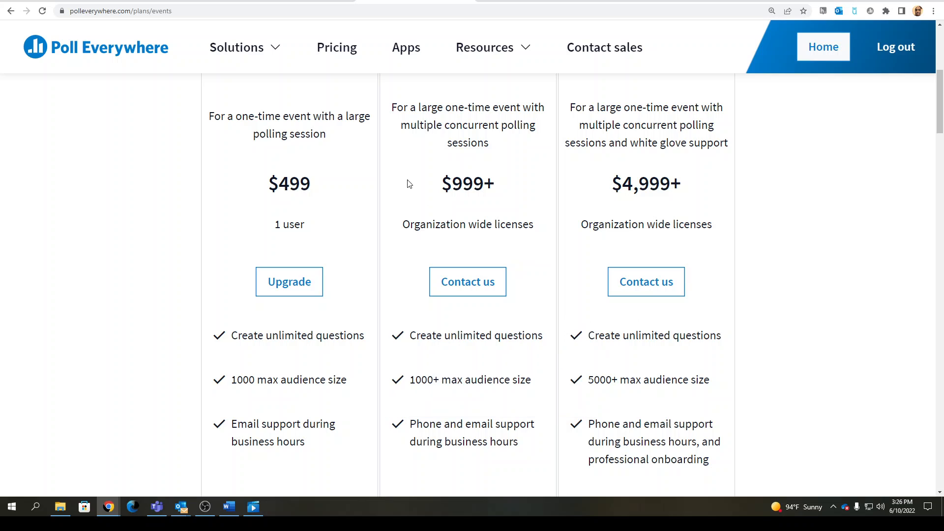
scroll(508, 307, up, 2)
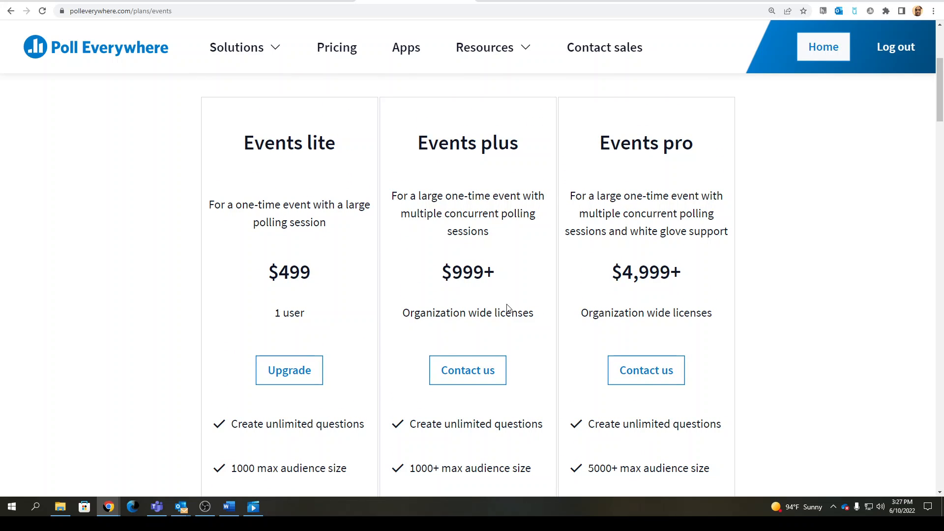
scroll(738, 285, up, 3)
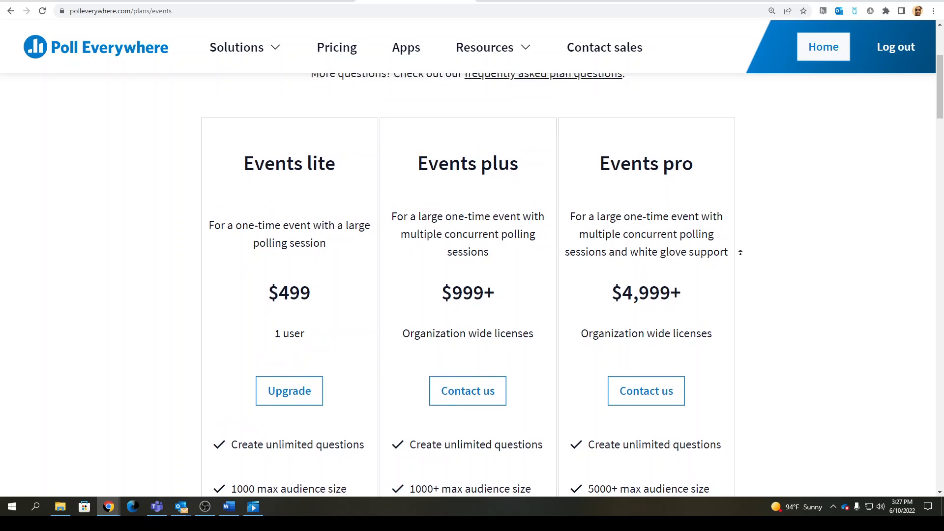
scroll(811, 242, up, 1)
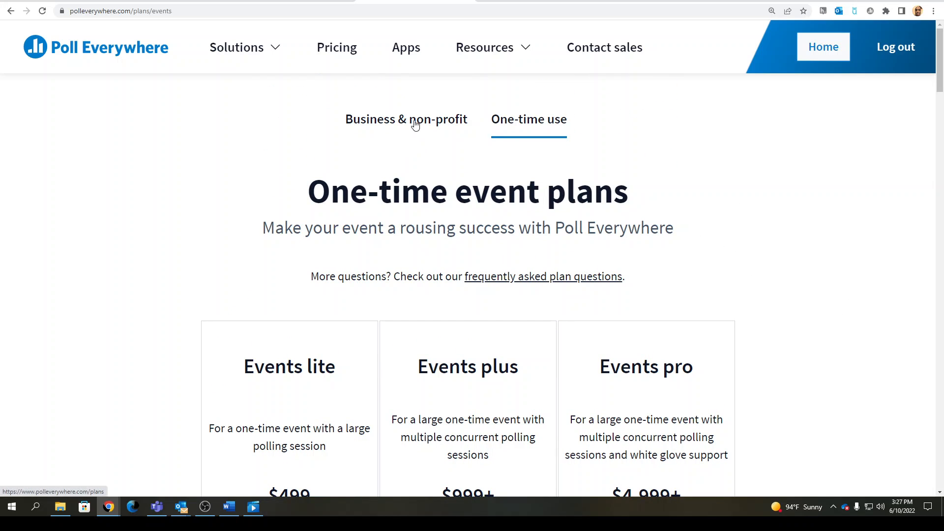
Step: Return to the Business & non-profit plans and look over the annual prices and features of all plans
click(414, 123)
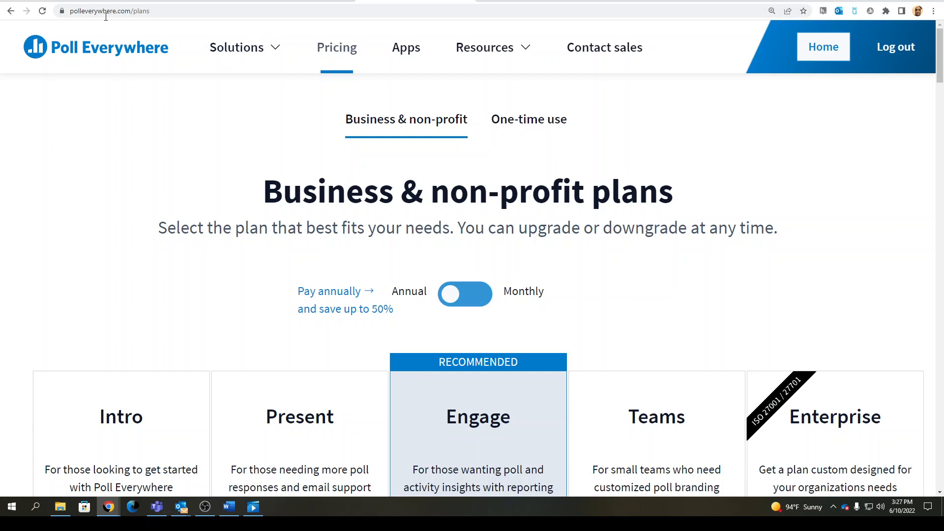
click(219, 13)
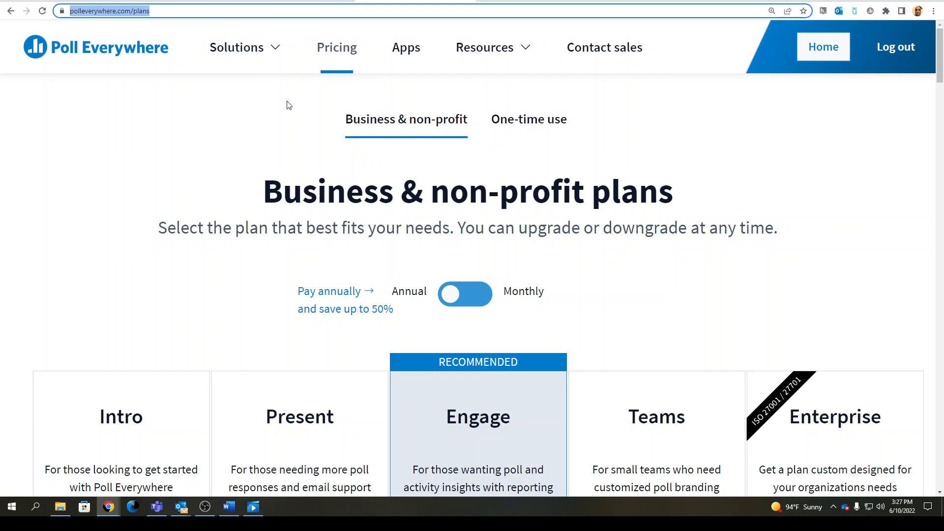
click(255, 240)
scroll(255, 246, down, 6)
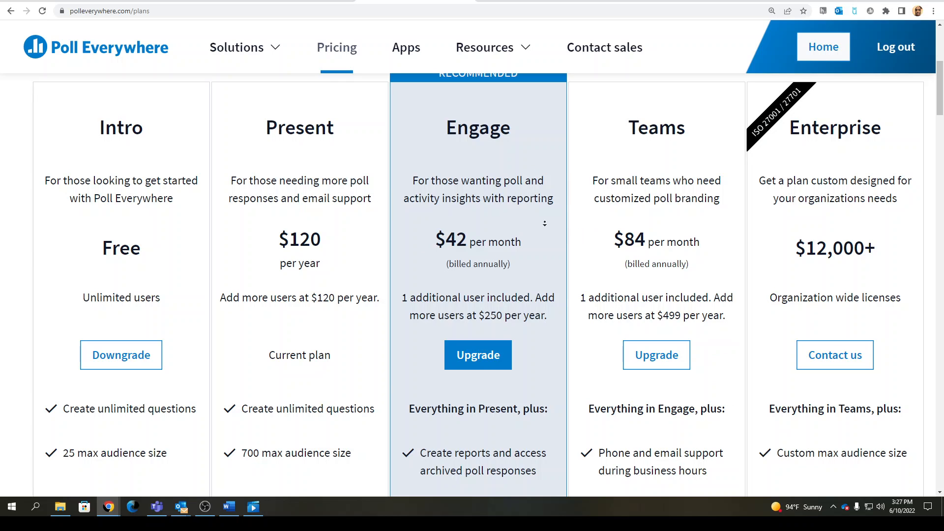
scroll(544, 224, down, 5)
scroll(540, 288, up, 10)
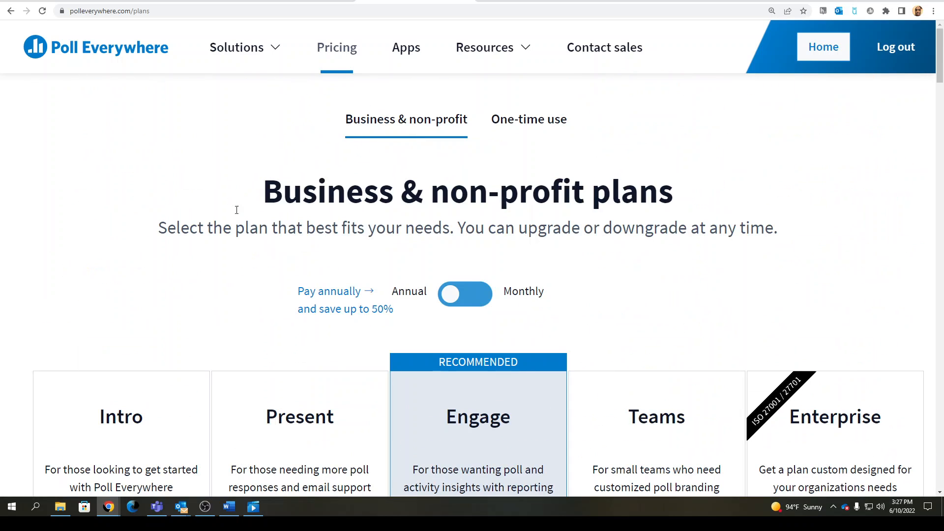
Step: Review the free Intro plan, highlighting its name and reading the description of its maximum audience size
scroll(236, 210, down, 4)
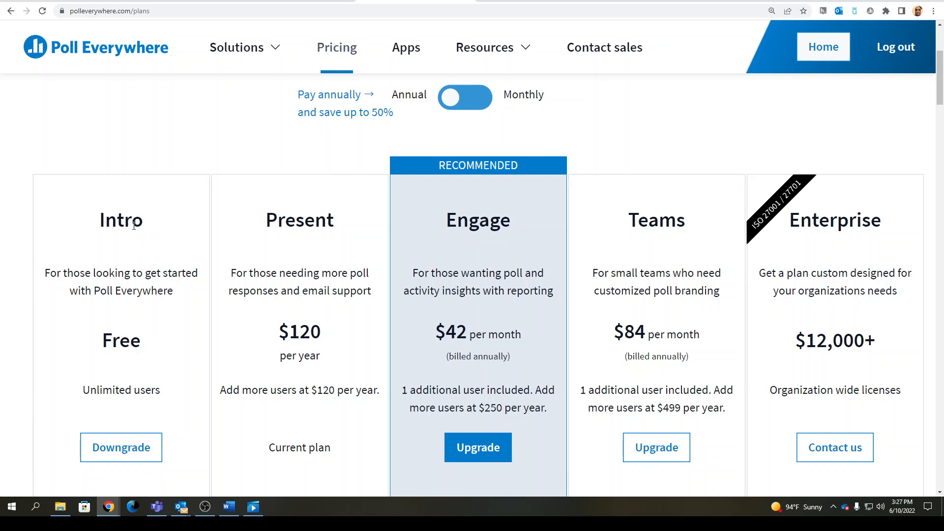
drag(134, 225, 68, 234)
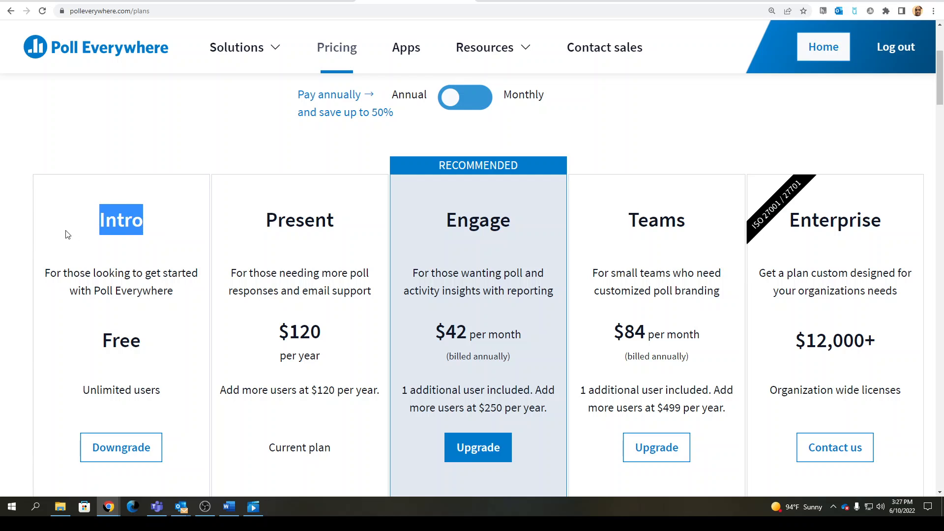
click(181, 290)
scroll(177, 335, down, 4)
mouse_move(151, 308)
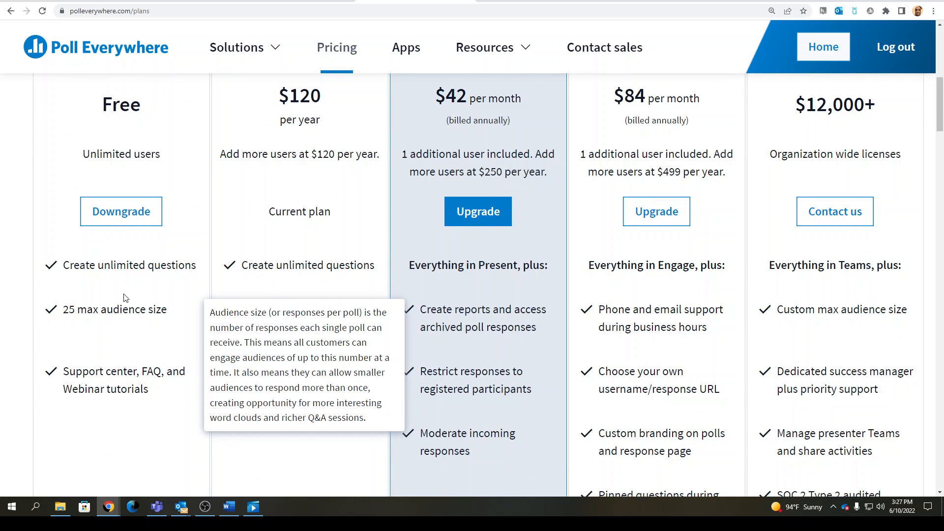
scroll(127, 305, up, 3)
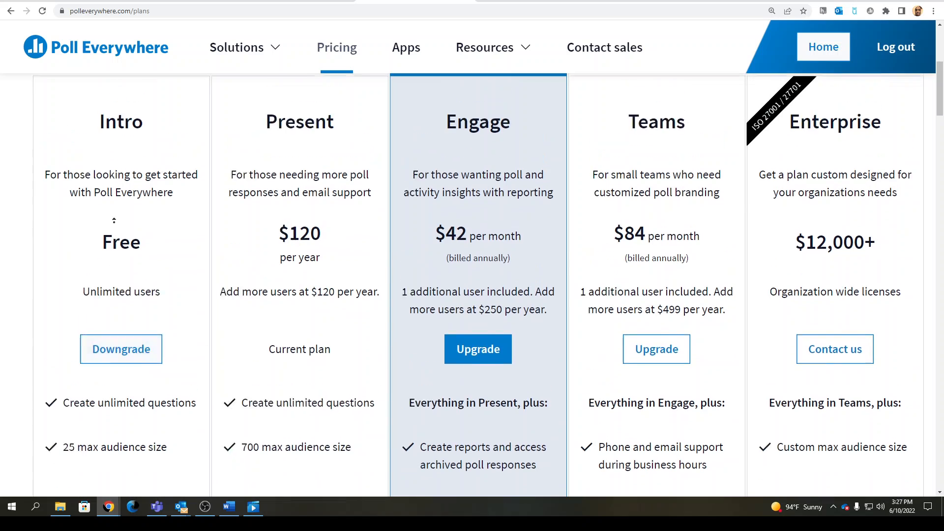
scroll(114, 219, up, 5)
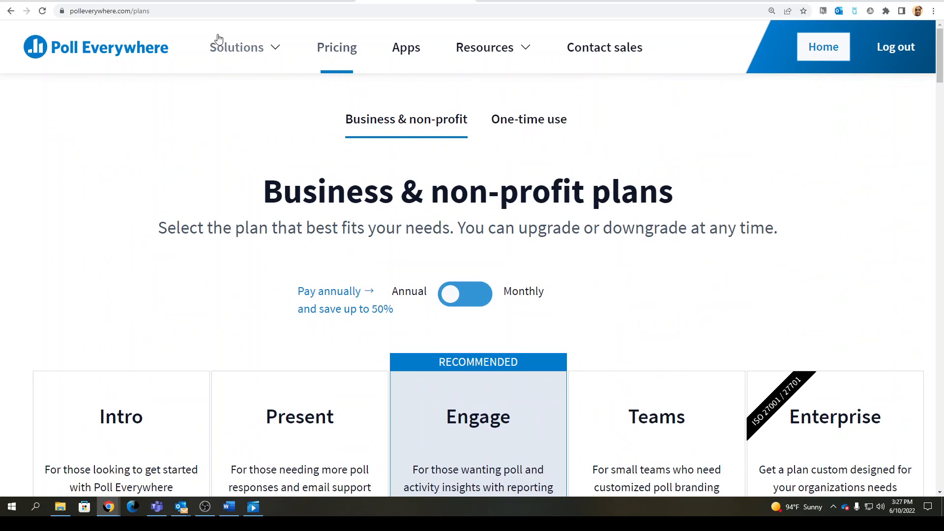
Step: Switch from the business plans to the higher education plans by adding /higher-ed to the page address
click(178, 11)
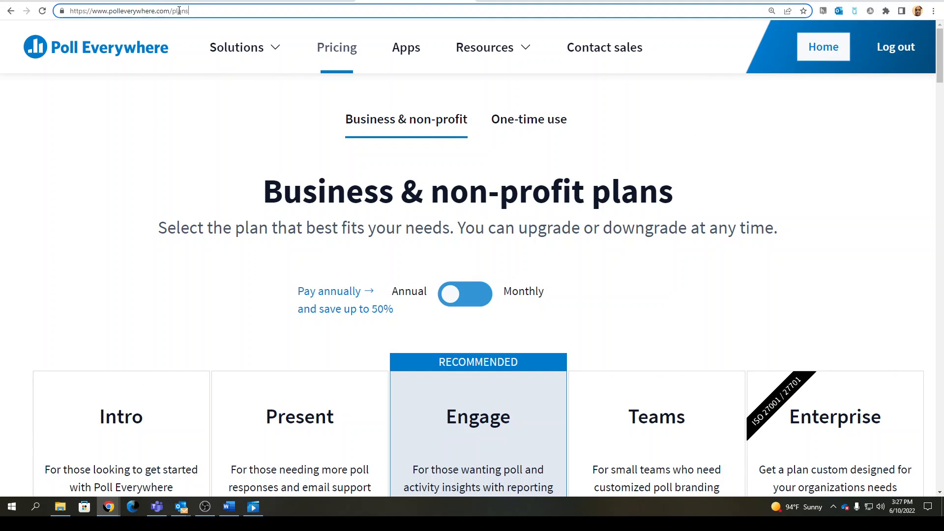
text(/higher-ed)
key(Return)
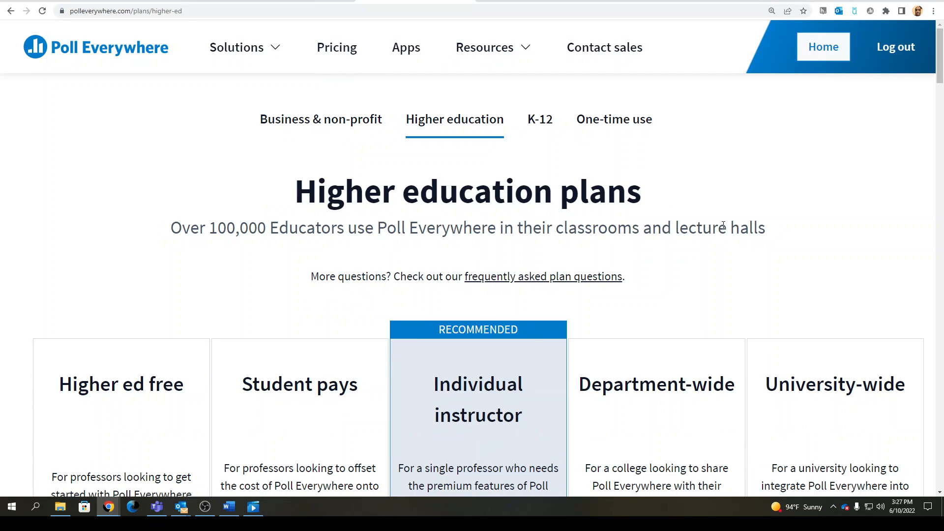
Step: Review the Higher ed free plan's features, highlighting its maximum audience size and reading the question, audience and support descriptions
scroll(727, 265, down, 3)
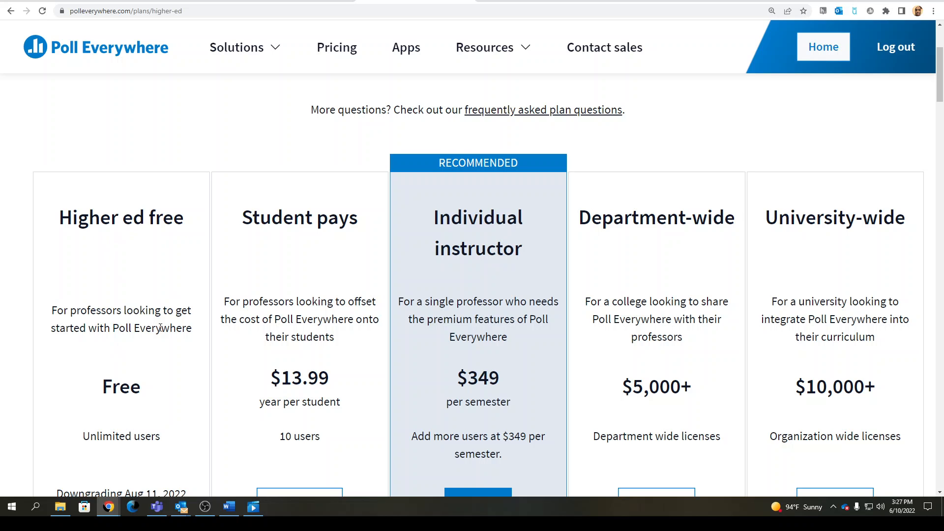
scroll(161, 328, down, 4)
mouse_move(181, 386)
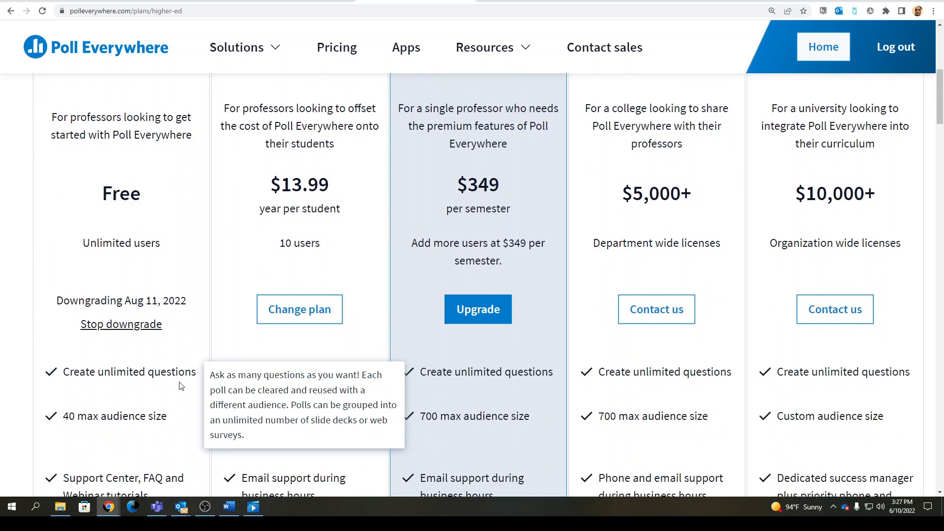
scroll(181, 386, down, 3)
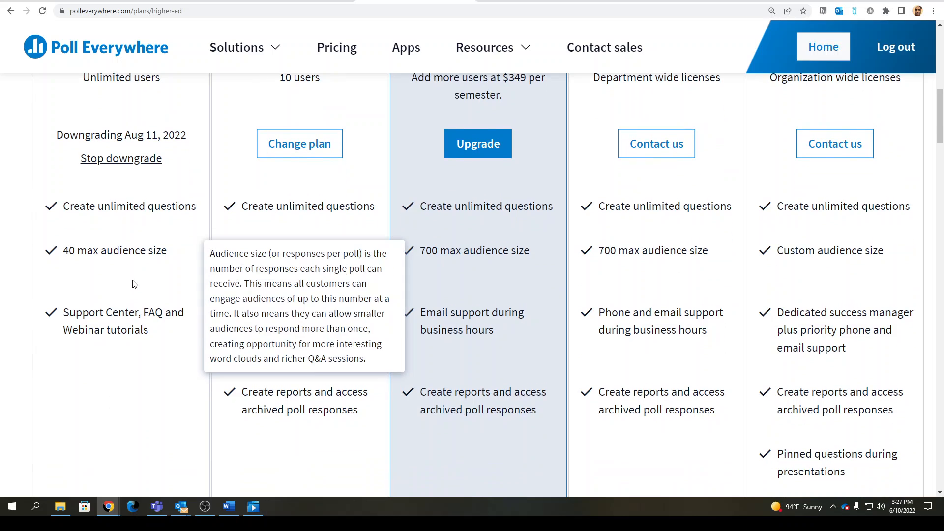
scroll(138, 290, down, 1)
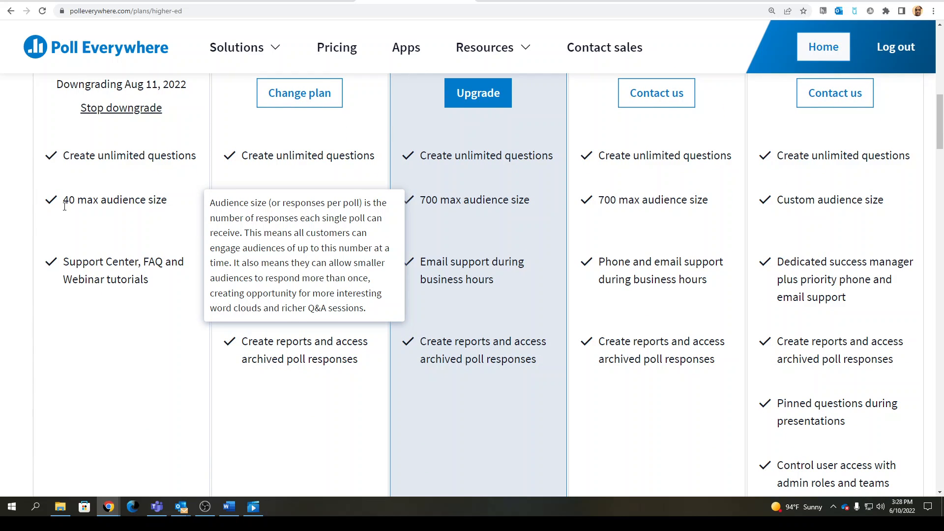
drag(64, 206, 189, 205)
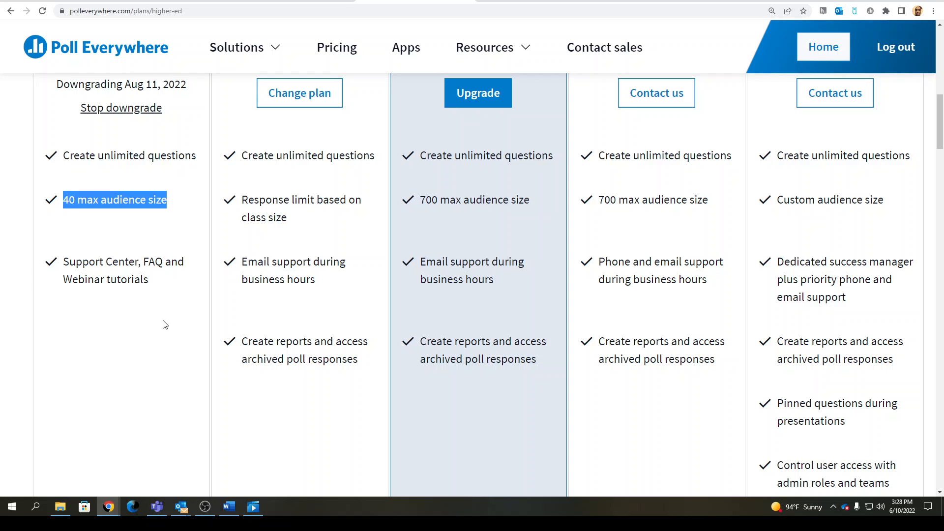
click(106, 298)
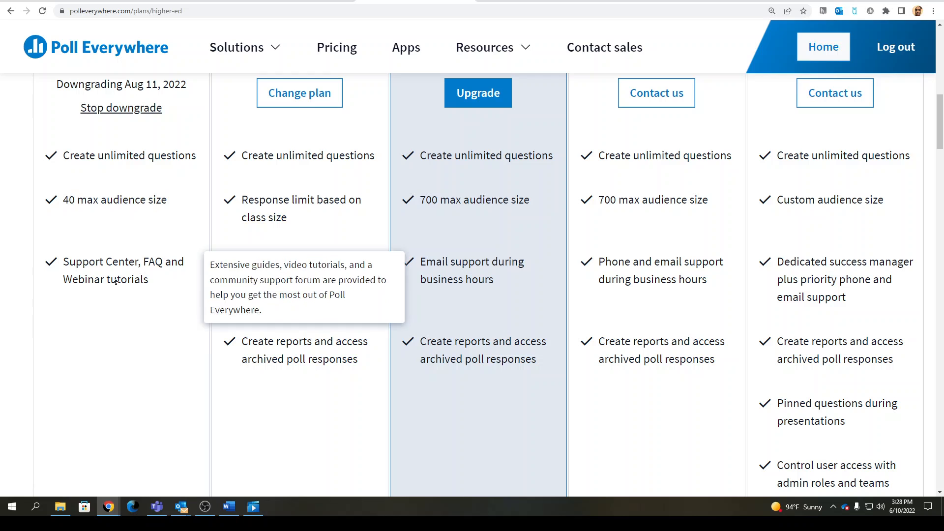
Step: Review the Student pays plan's purpose, price per student and number of users
middle_click(119, 281)
scroll(116, 286, down, 3)
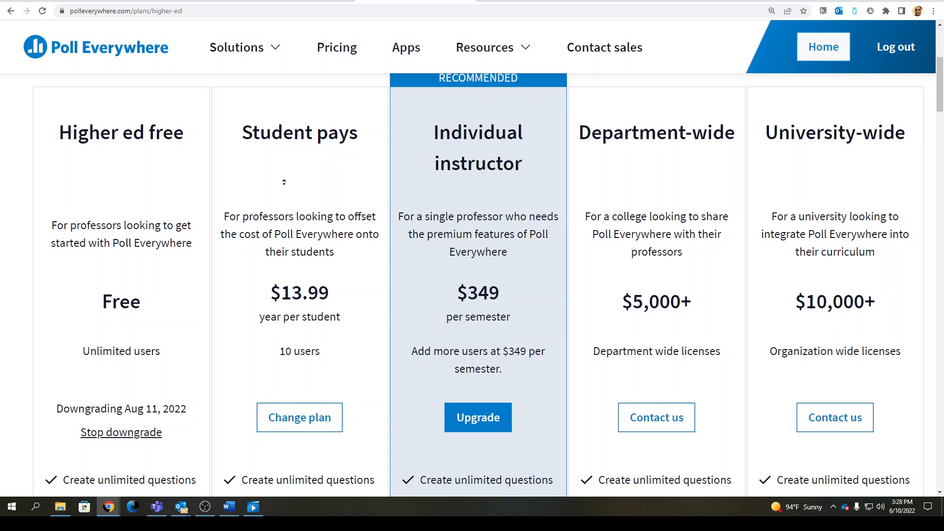
scroll(295, 255, up, 1)
scroll(293, 236, down, 2)
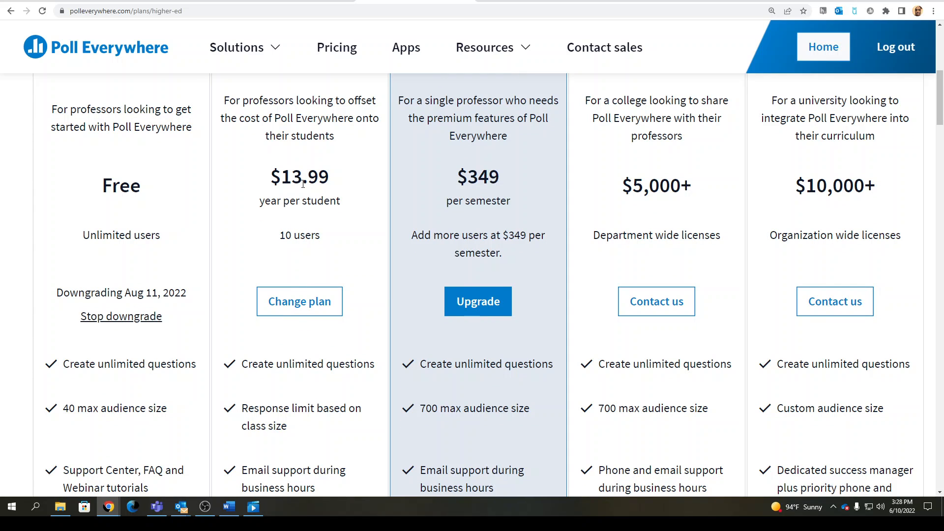
Step: Review the Individual instructor plan's semester price and read the description of its maximum audience size
scroll(548, 281, up, 2)
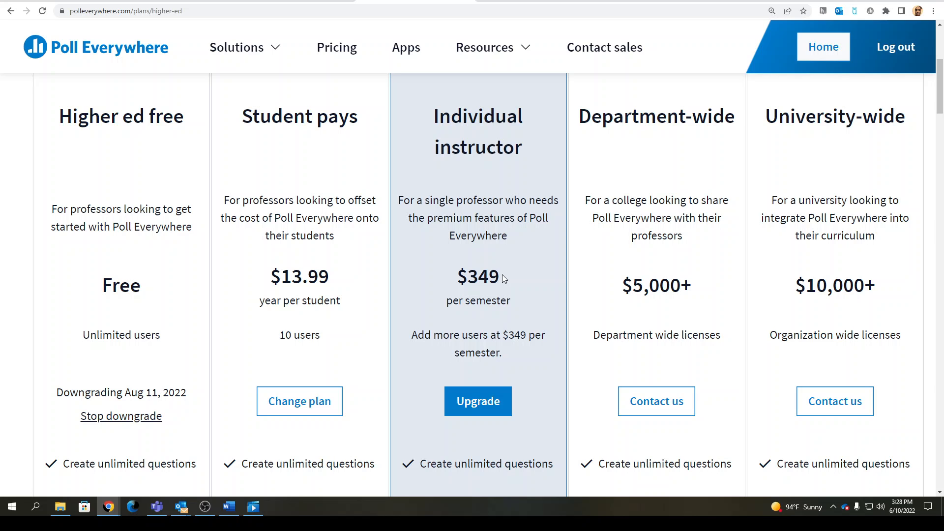
scroll(558, 300, down, 4)
mouse_move(467, 311)
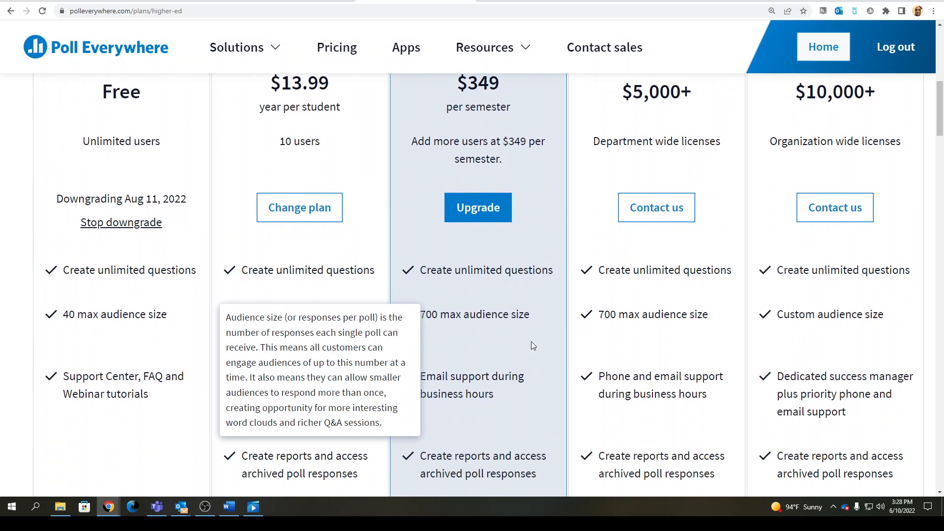
Step: Highlight part of the Individual instructor plan's maximum audience size and compare it with the plan's price and purpose
drag(432, 318, 441, 320)
click(556, 338)
scroll(499, 272, down, 1)
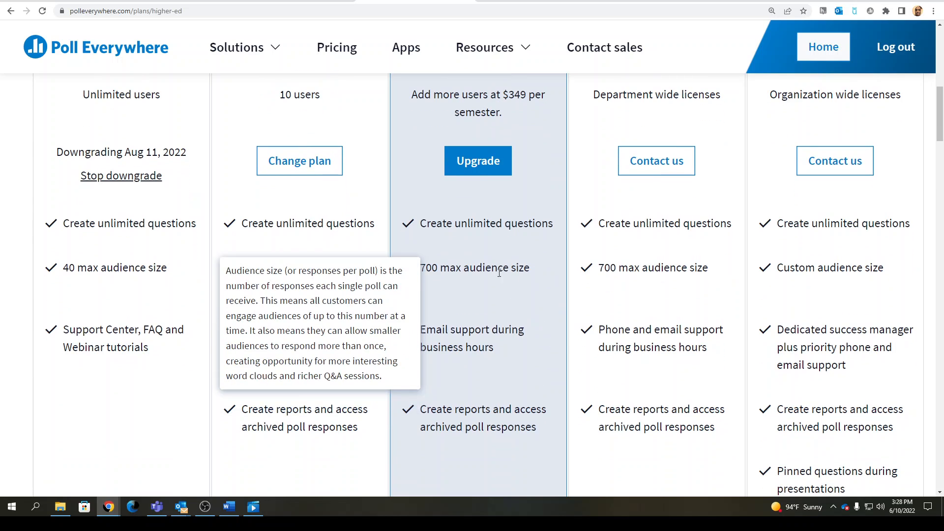
scroll(503, 320, up, 5)
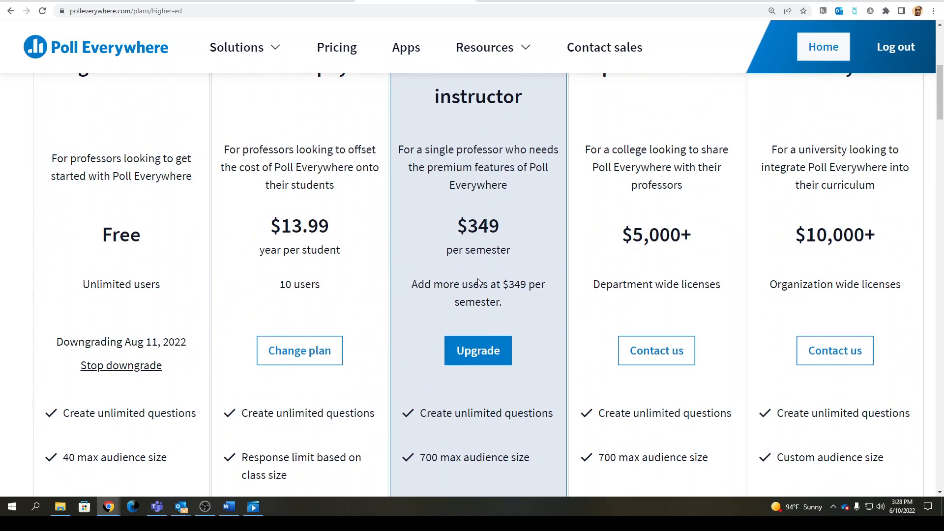
scroll(486, 185, up, 3)
scroll(461, 299, up, 3)
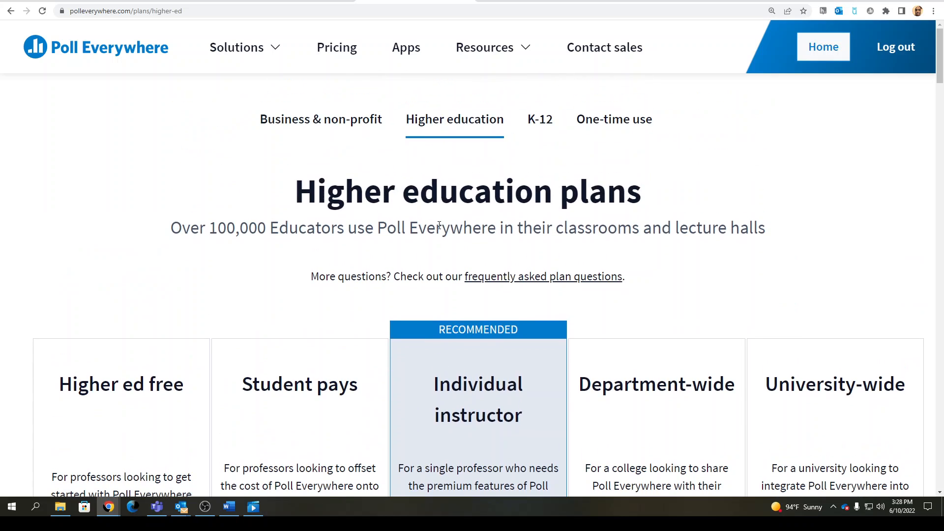
Step: Switch to the business & non-profit plans and review the Present plan, highlighting its name, description and yearly price
click(325, 120)
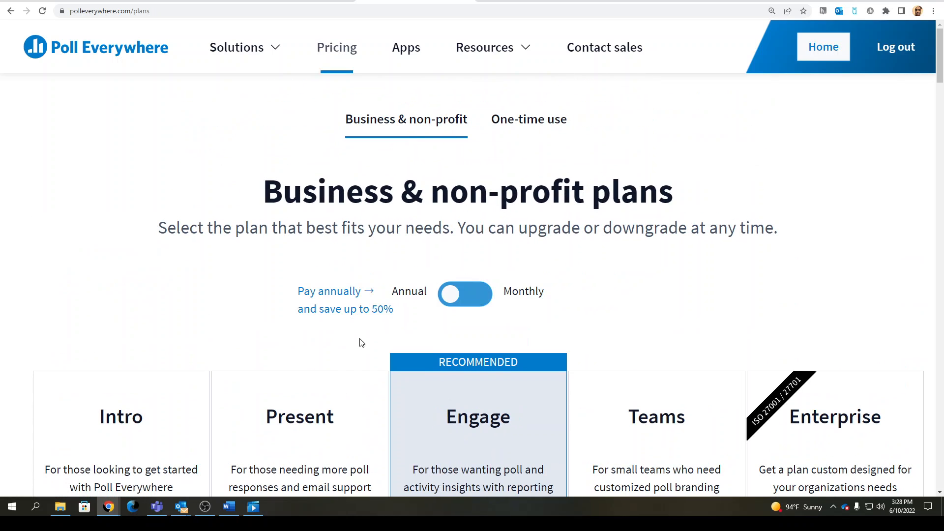
scroll(330, 431, down, 4)
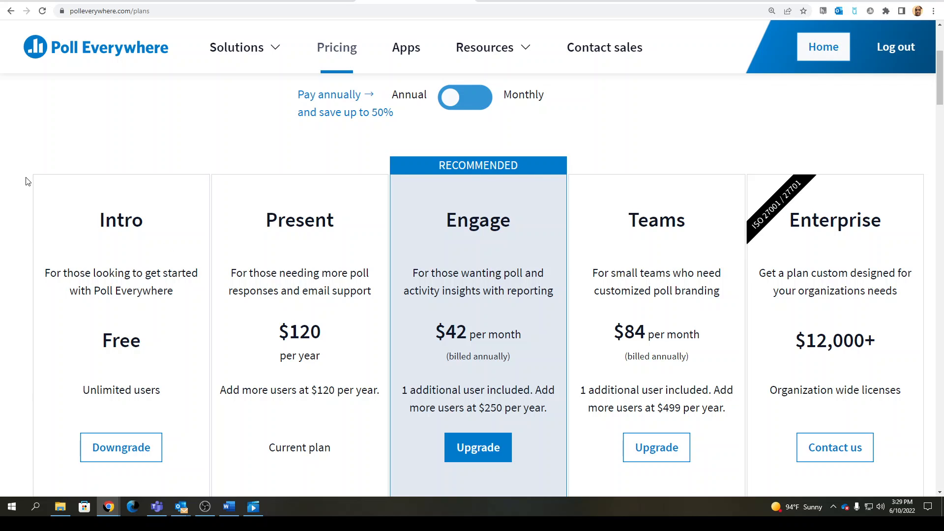
drag(283, 218, 327, 257)
click(335, 259)
drag(331, 327, 295, 302)
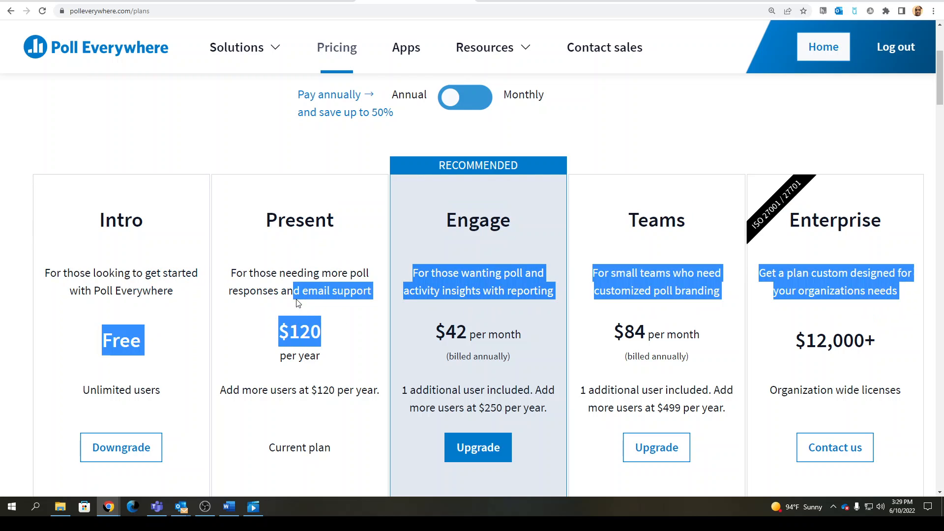
click(333, 256)
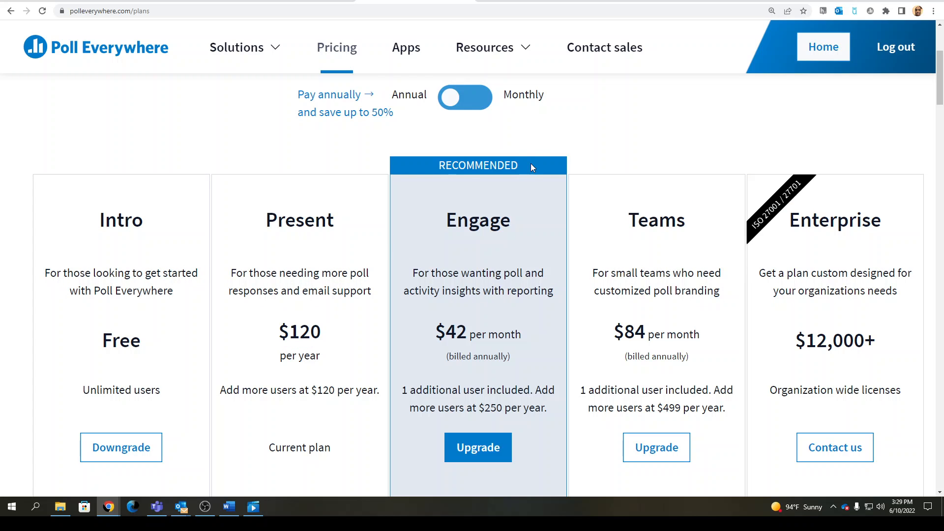
scroll(530, 167, up, 3)
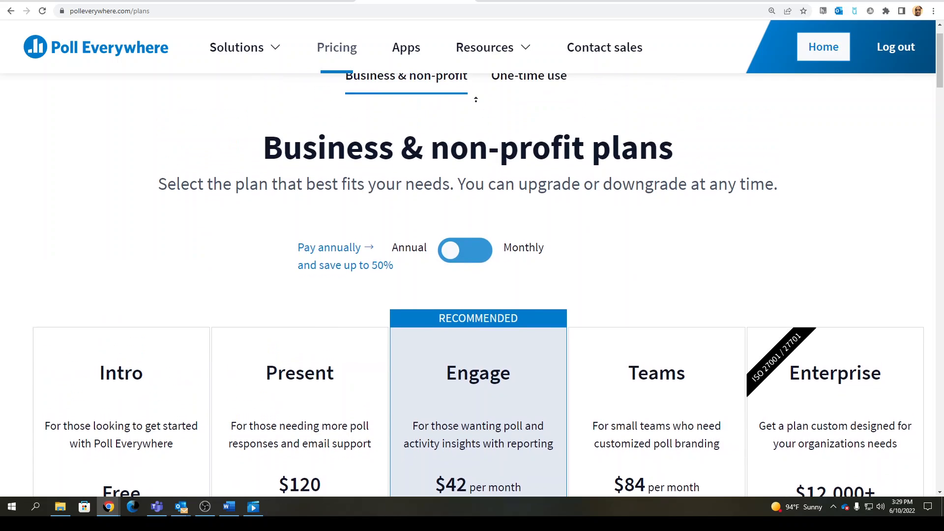
Step: Return to the higher education plans and look over the prices and purposes of the five plans
click(10, 11)
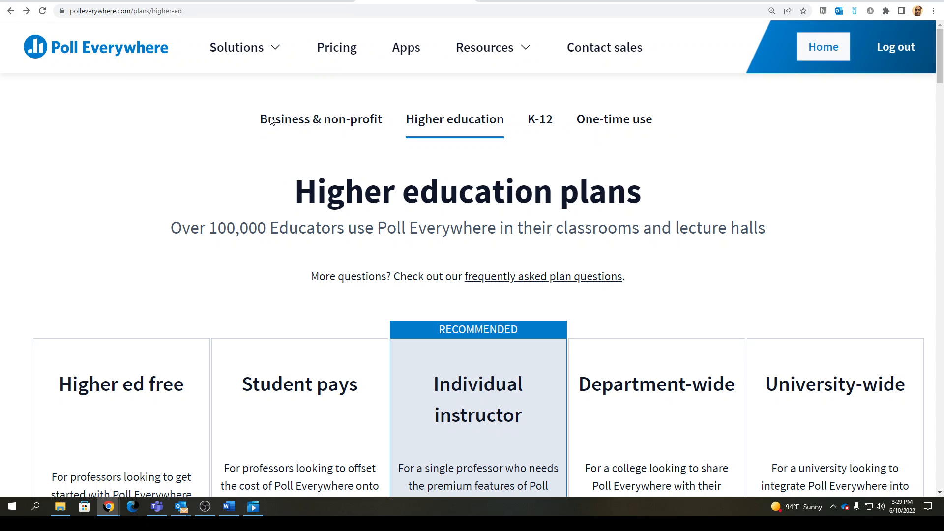
scroll(647, 269, down, 4)
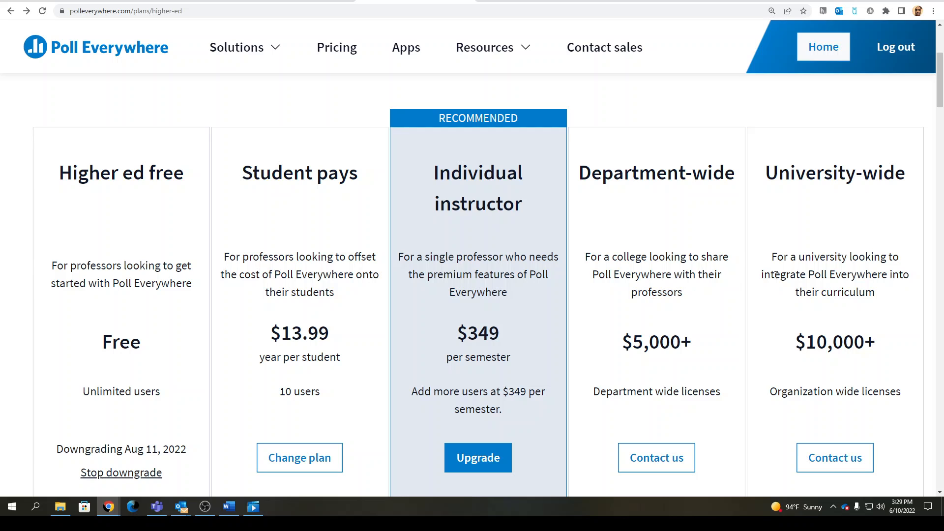
scroll(696, 310, up, 4)
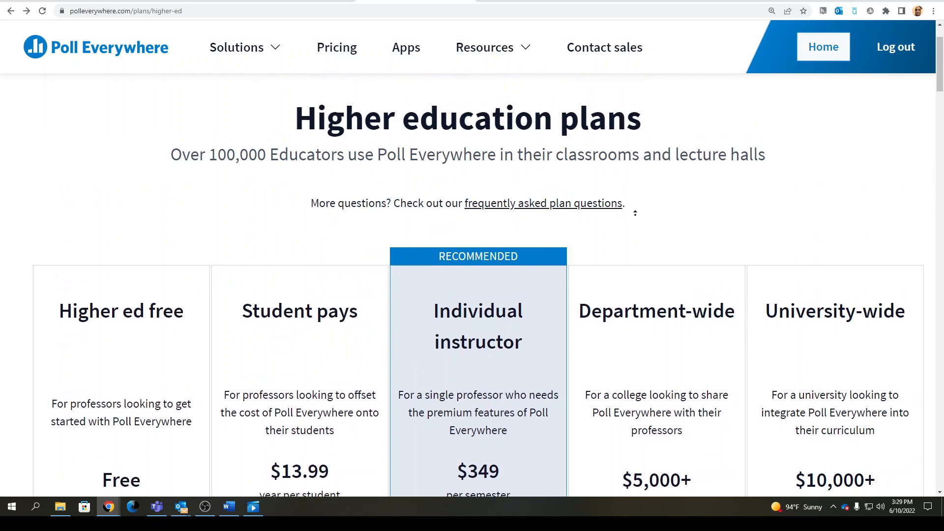
Step: Switch to the K-12 education plans and compare the purposes, prices and audience sizes of the free, premium and School-wide plans
click(534, 129)
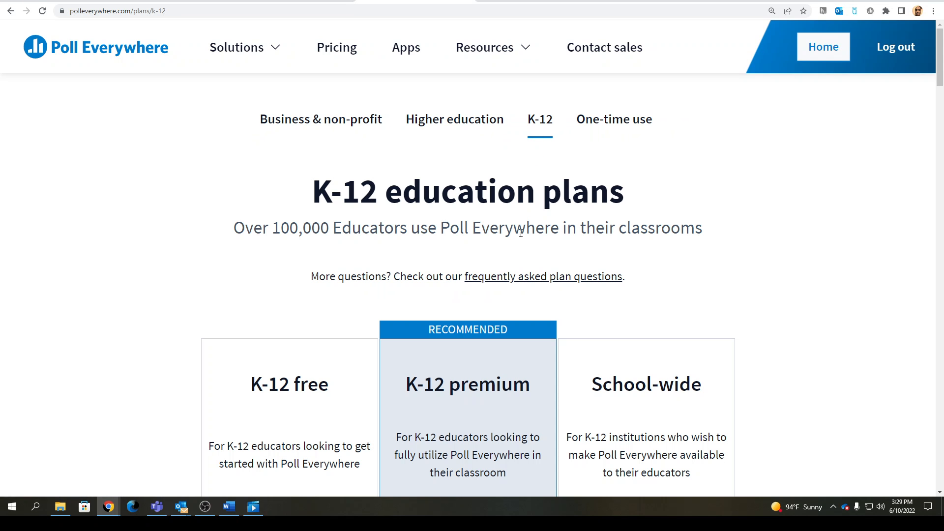
scroll(739, 270, down, 1)
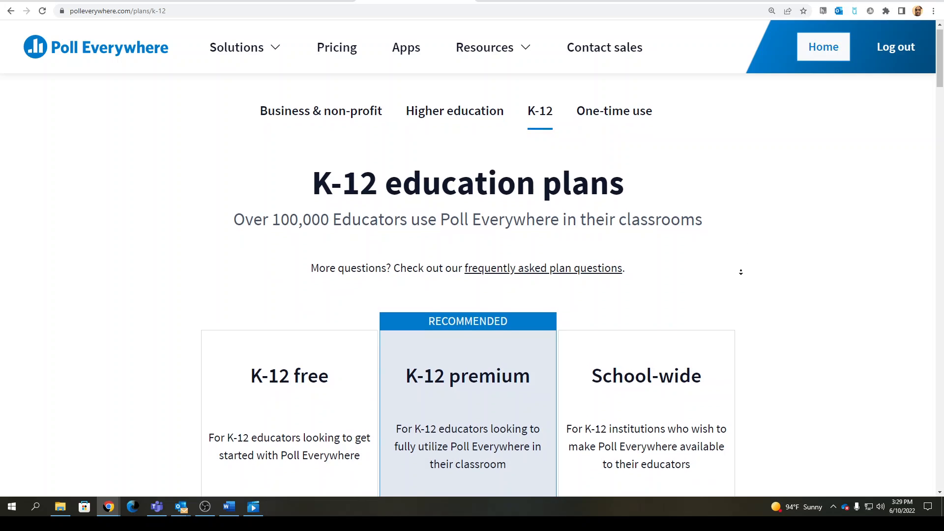
scroll(300, 261, down, 1)
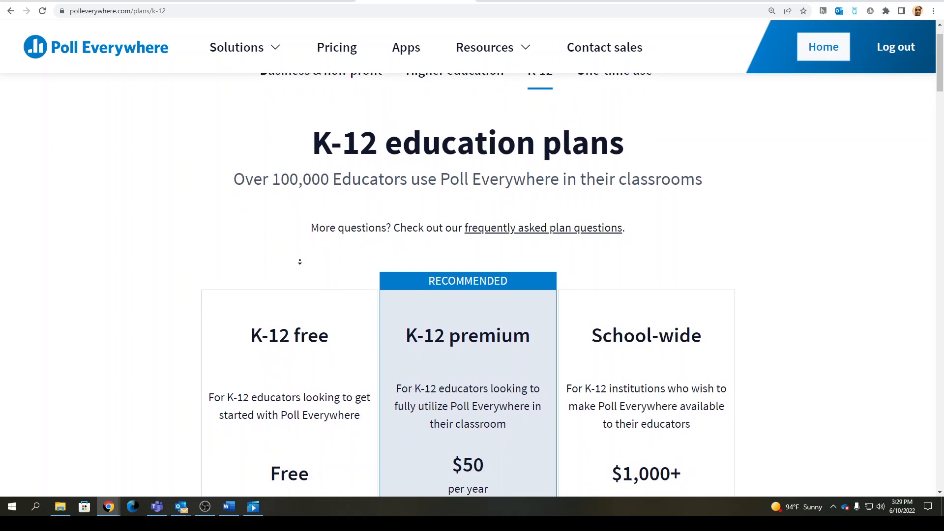
scroll(344, 290, down, 1)
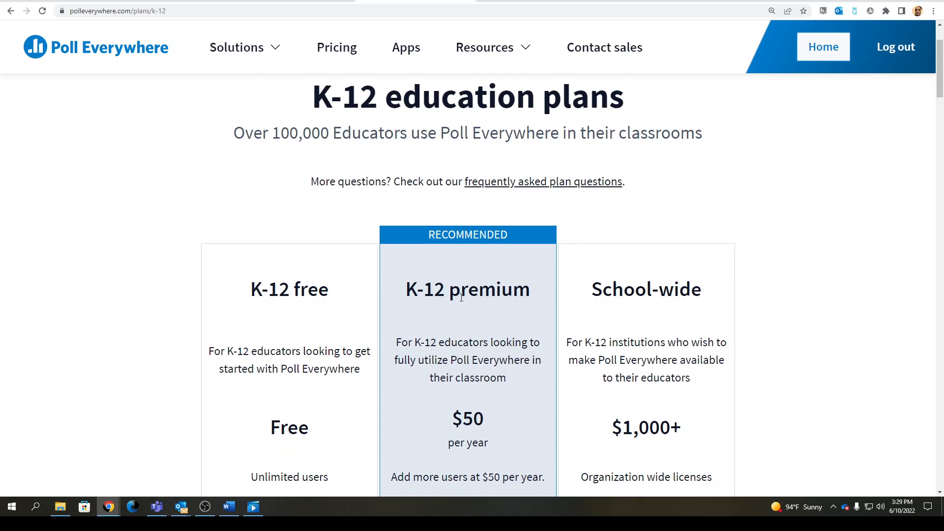
scroll(406, 323, down, 4)
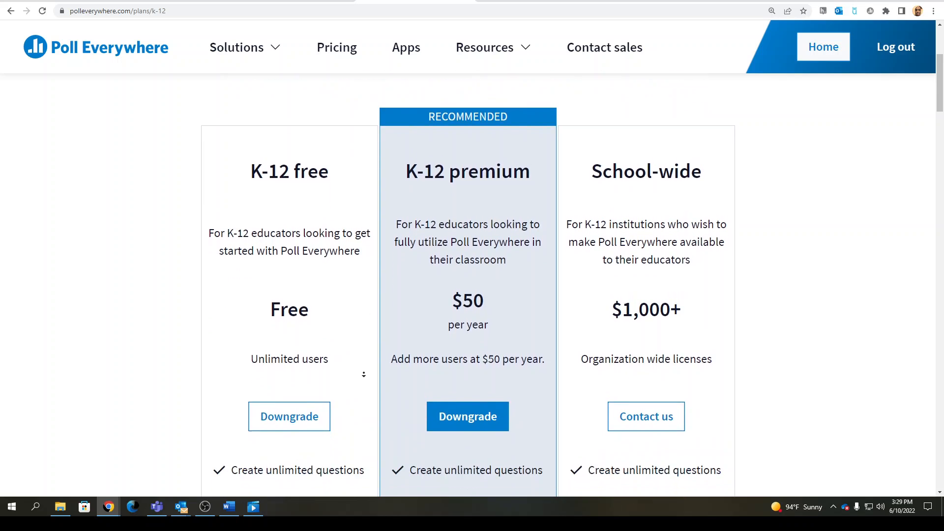
mouse_move(455, 476)
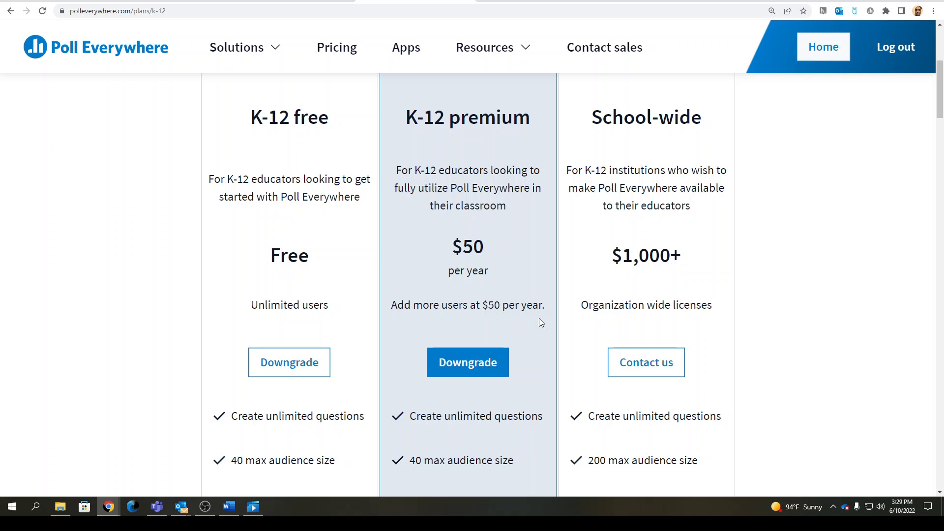
scroll(763, 324, up, 5)
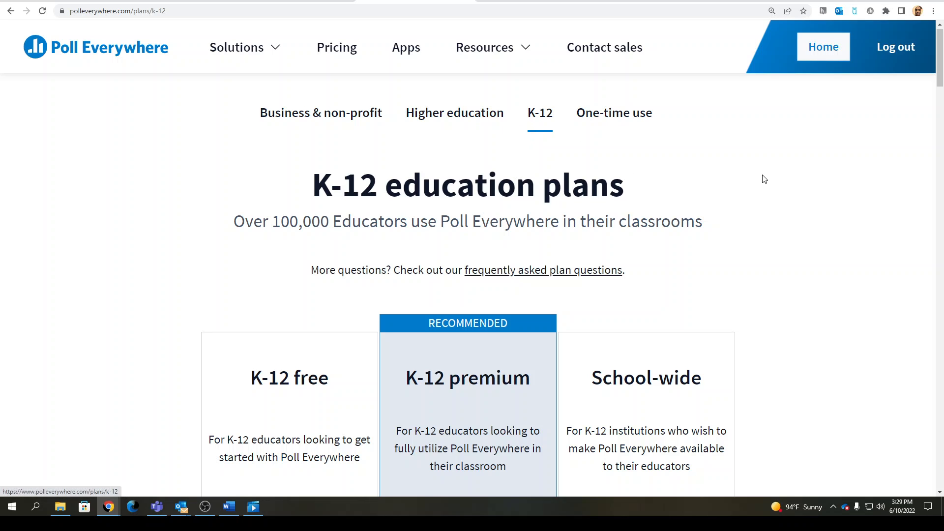
Step: Review the K-12 School-wide plan's price and licences, highlighting parts of its maximum audience size
scroll(820, 280, down, 5)
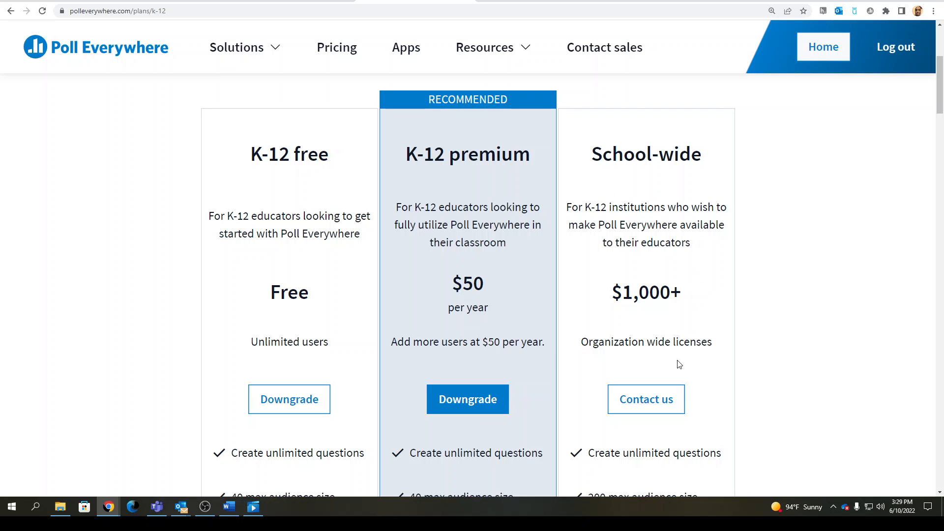
scroll(790, 263, down, 2)
drag(677, 392, 698, 388)
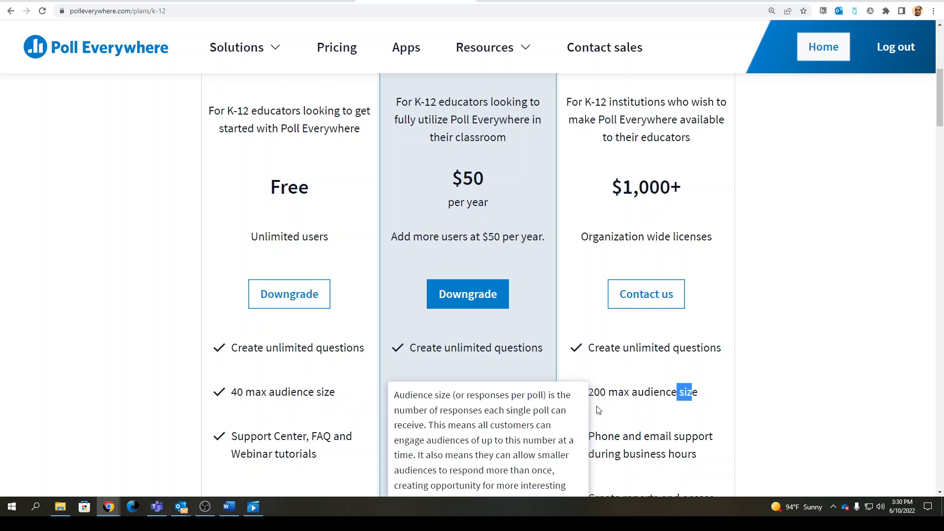
drag(607, 392, 638, 394)
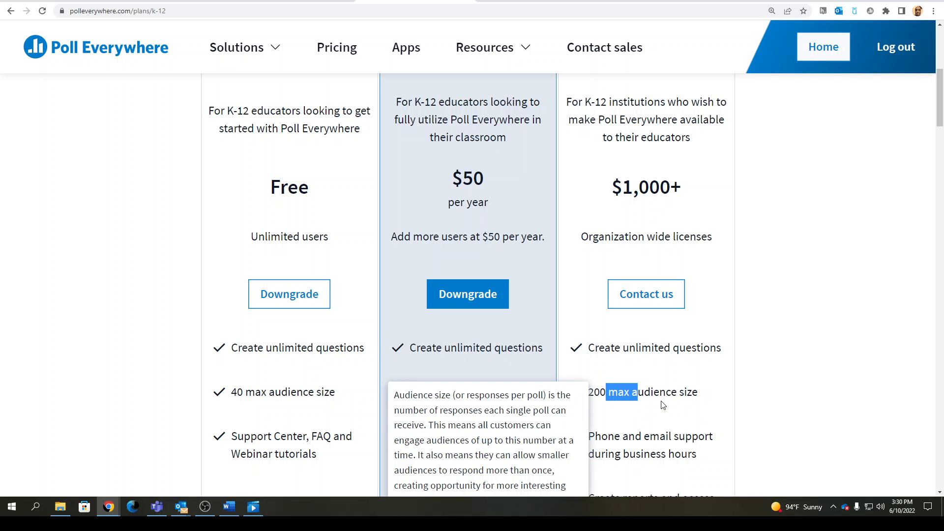
click(666, 415)
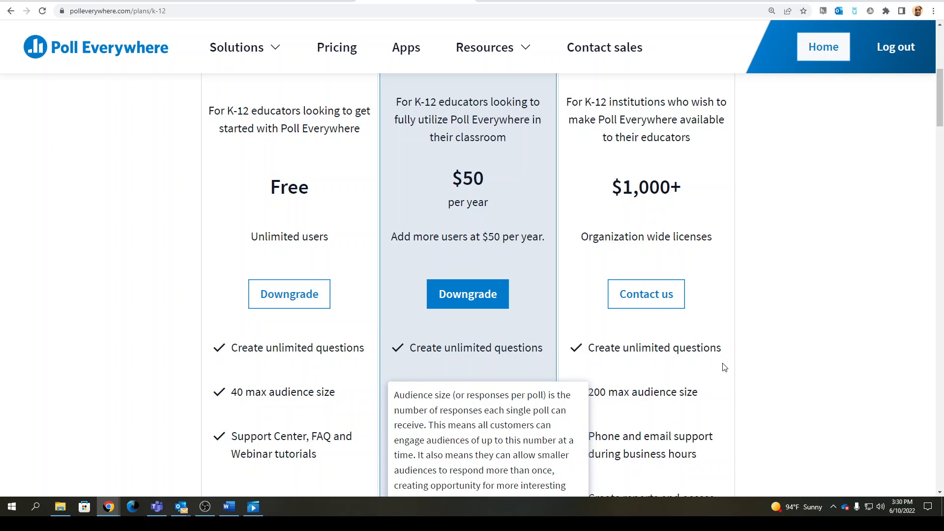
Step: Highlight the School-wide plan's name and review which K-12 institutions it is meant for
scroll(722, 392, up, 7)
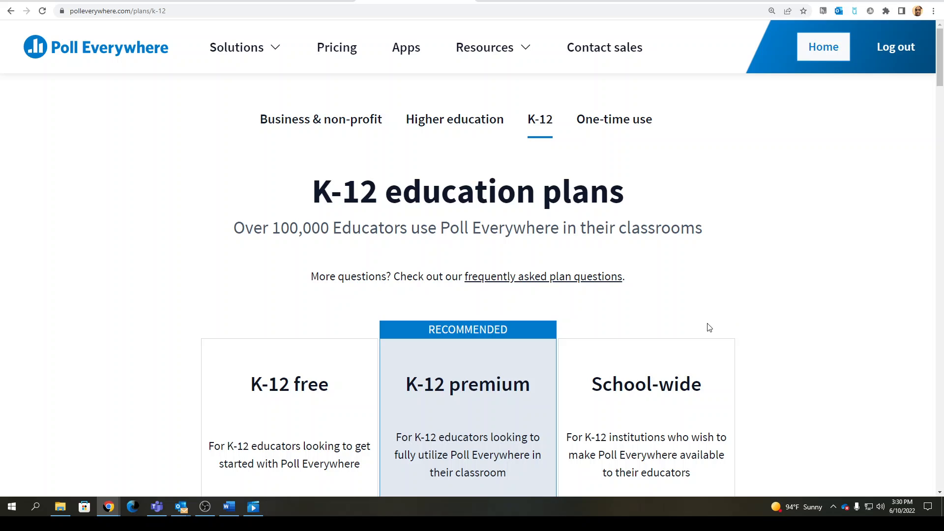
scroll(679, 311, down, 3)
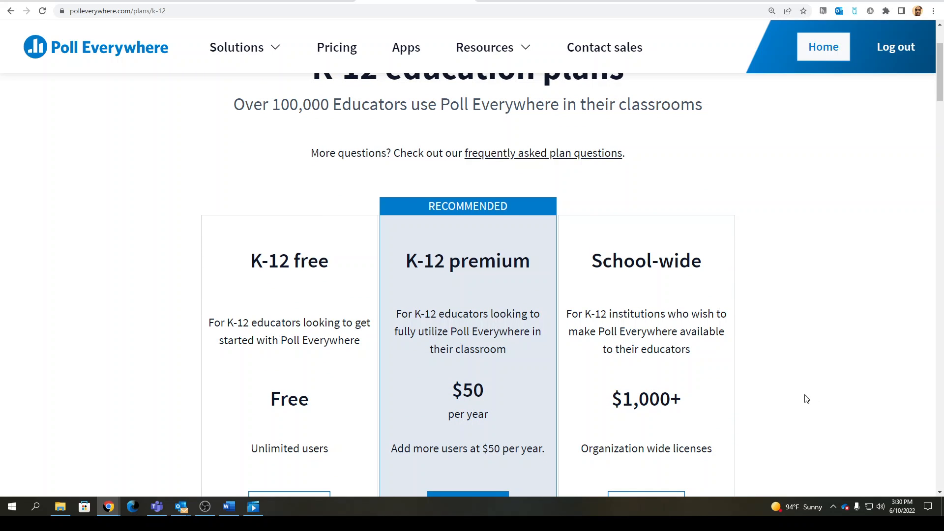
drag(592, 261, 707, 269)
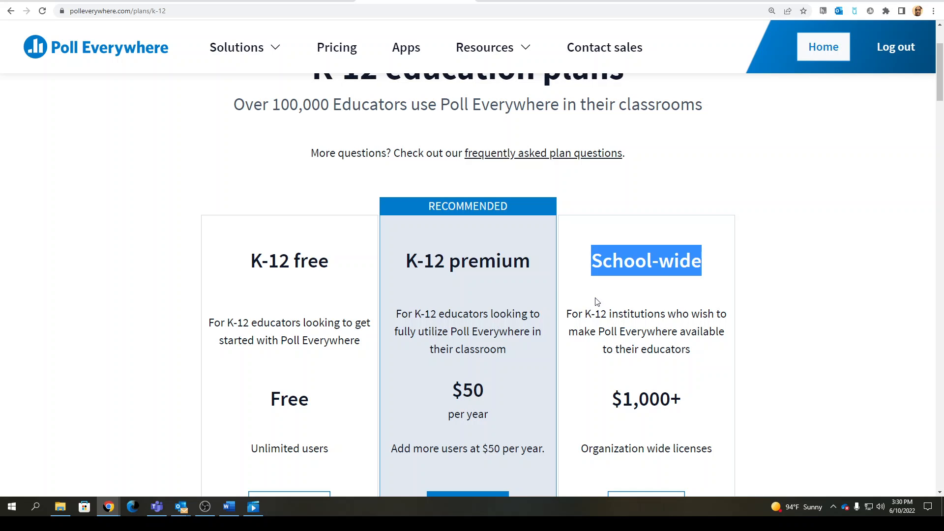
middle_click(696, 343)
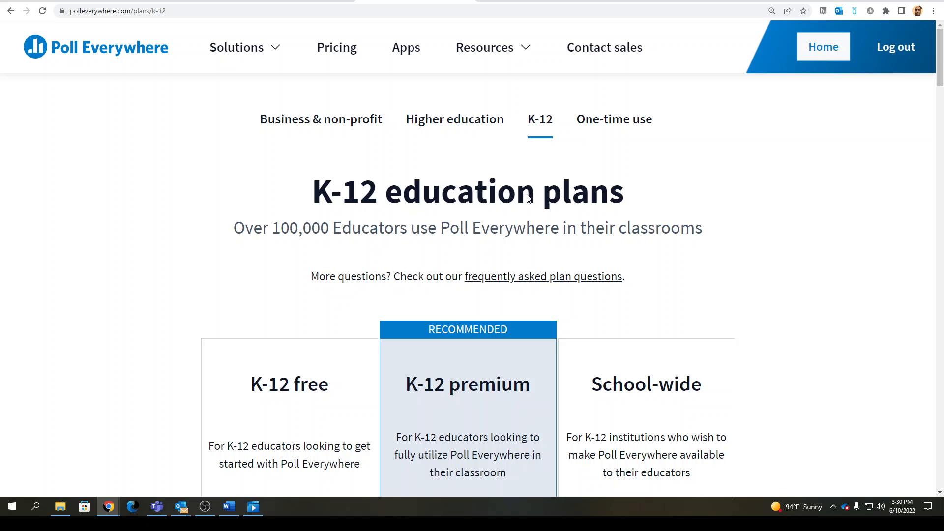
Step: Switch back to the higher education plans and review the Department-wide plan's price, licences and features
click(449, 121)
middle_click(700, 310)
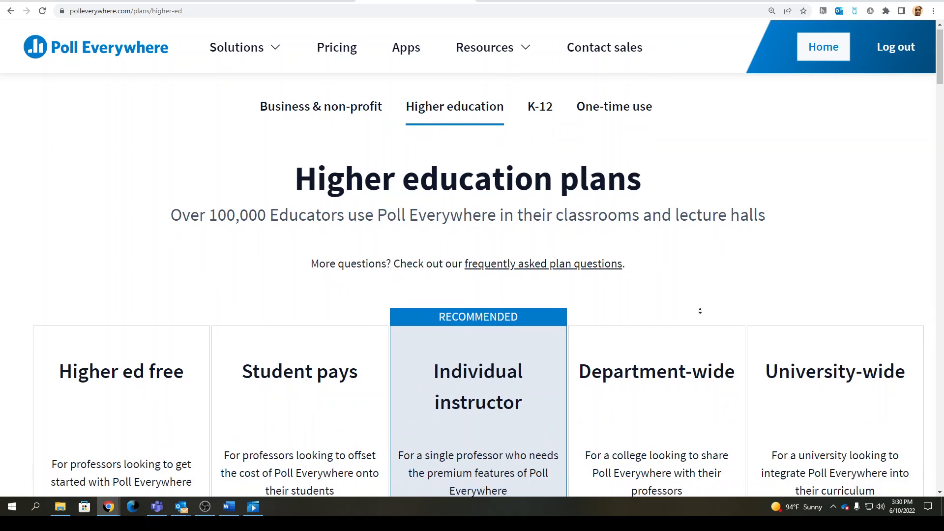
scroll(700, 311, down, 7)
scroll(712, 333, down, 1)
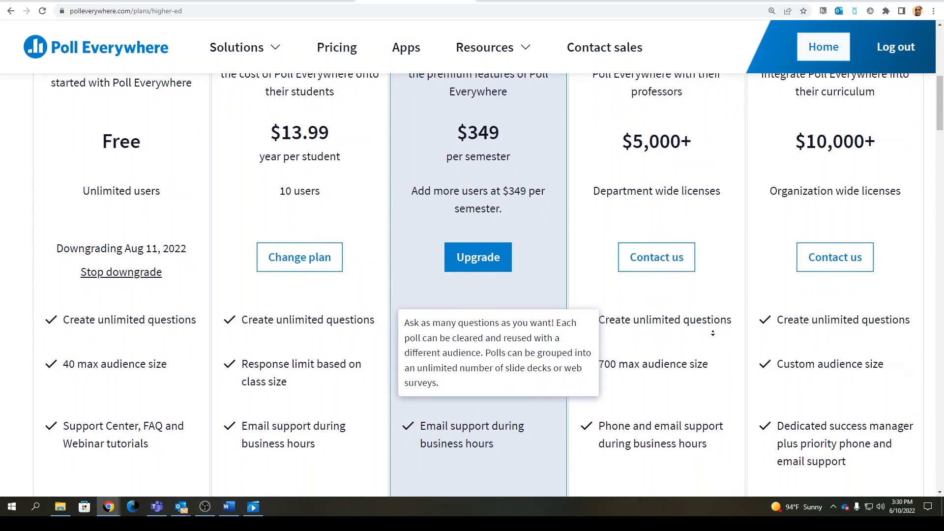
scroll(738, 324, up, 2)
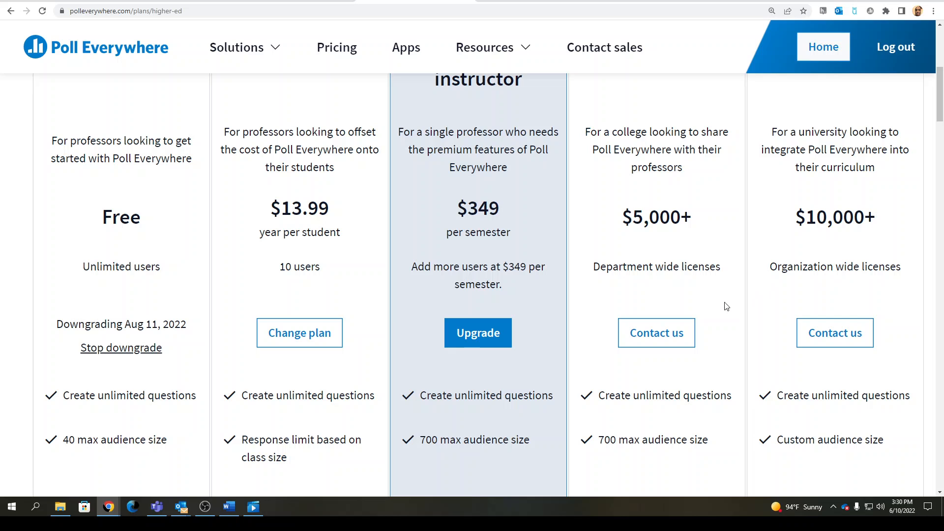
scroll(726, 306, up, 2)
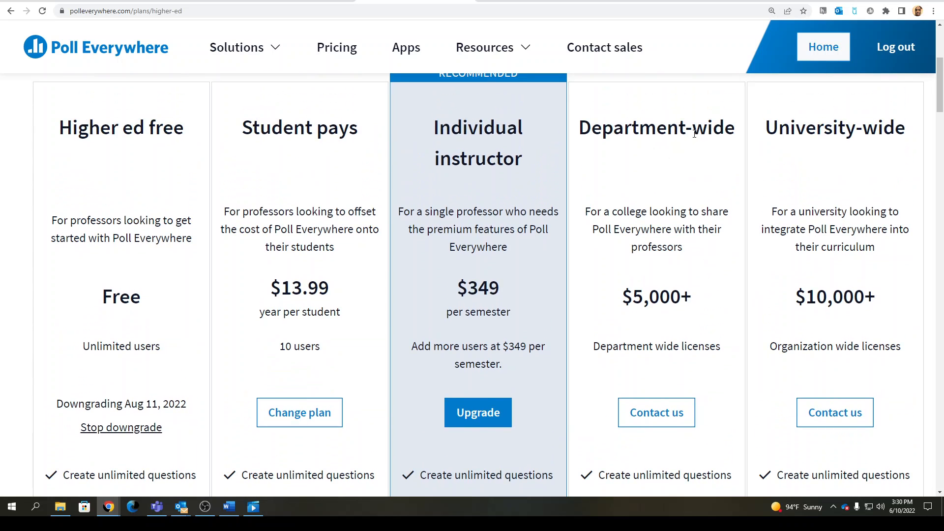
Step: Read the Department-wide plan's audience size description and compare the plan with the University-wide one
scroll(750, 164, down, 4)
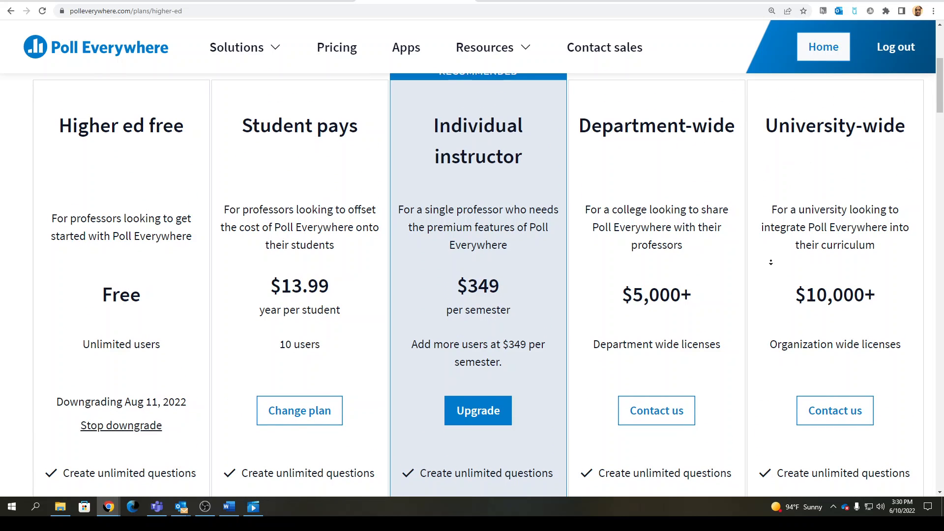
mouse_move(637, 341)
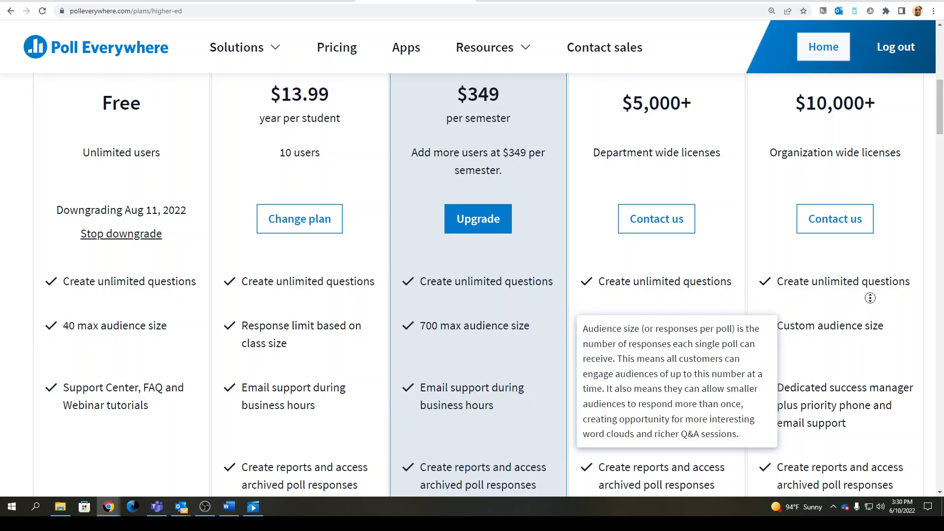
scroll(845, 280, up, 4)
scroll(847, 295, down, 5)
scroll(787, 319, up, 5)
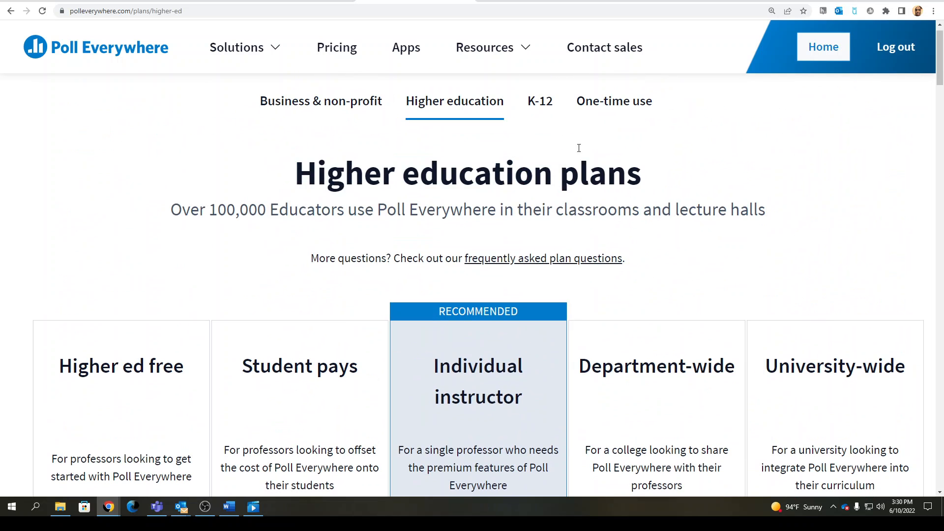
Step: Look over the guides, videos and support listed under Resources and the use cases listed under Solutions
click(525, 49)
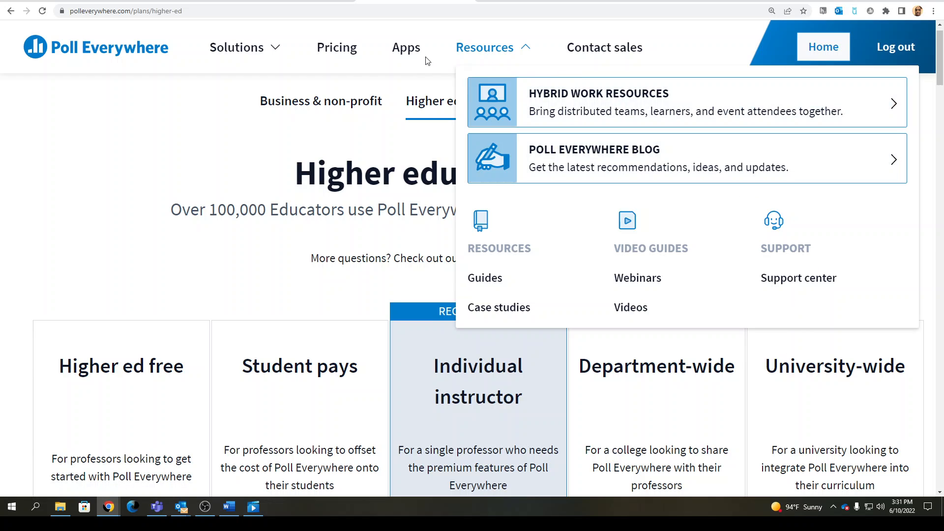
click(274, 52)
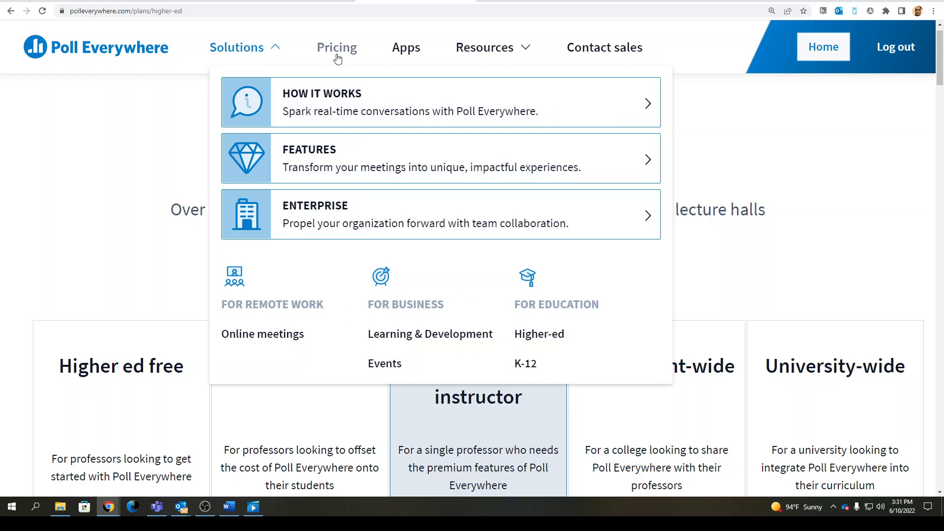
Step: Open the Apps page and look over the PowerPoint, Keynote, Google Slides, Slack and Microsoft Teams integrations
click(404, 50)
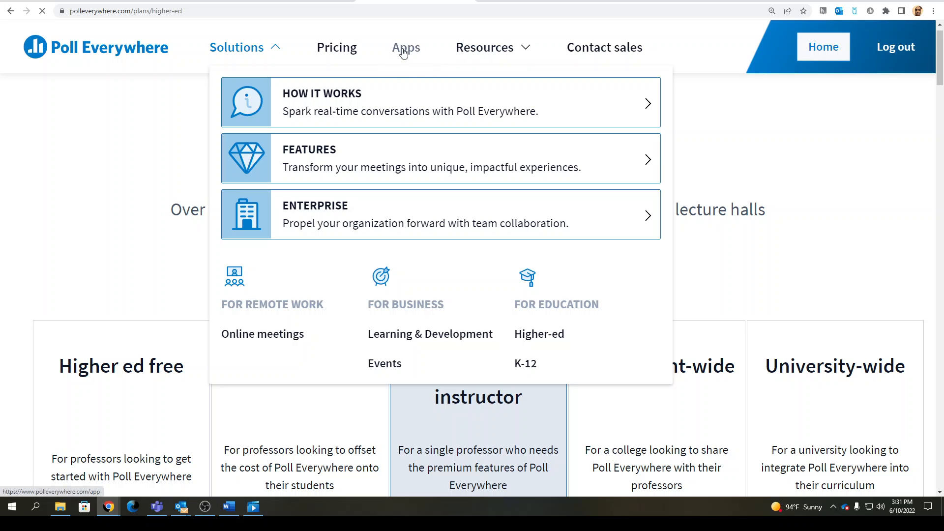
scroll(477, 143, down, 10)
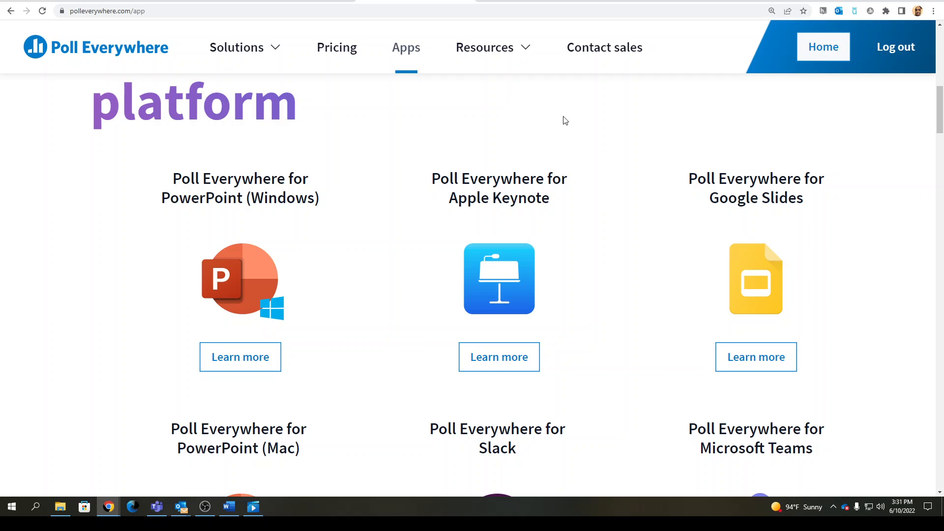
scroll(374, 253, down, 5)
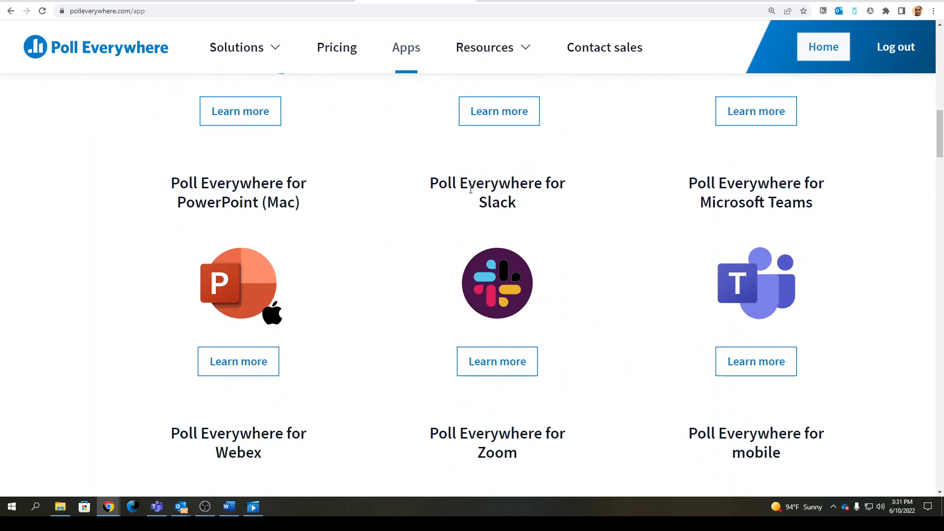
scroll(597, 253, up, 1)
scroll(565, 217, up, 2)
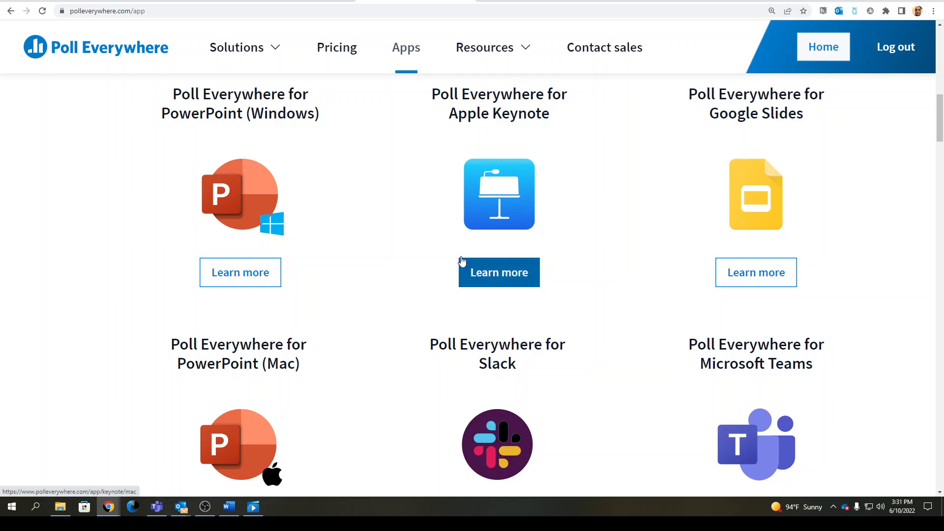
scroll(455, 157, down, 1)
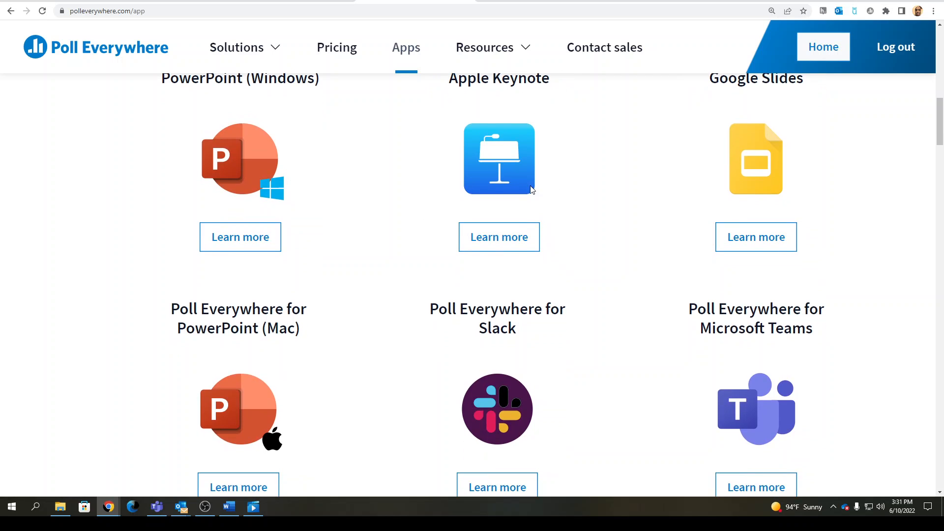
scroll(577, 213, up, 1)
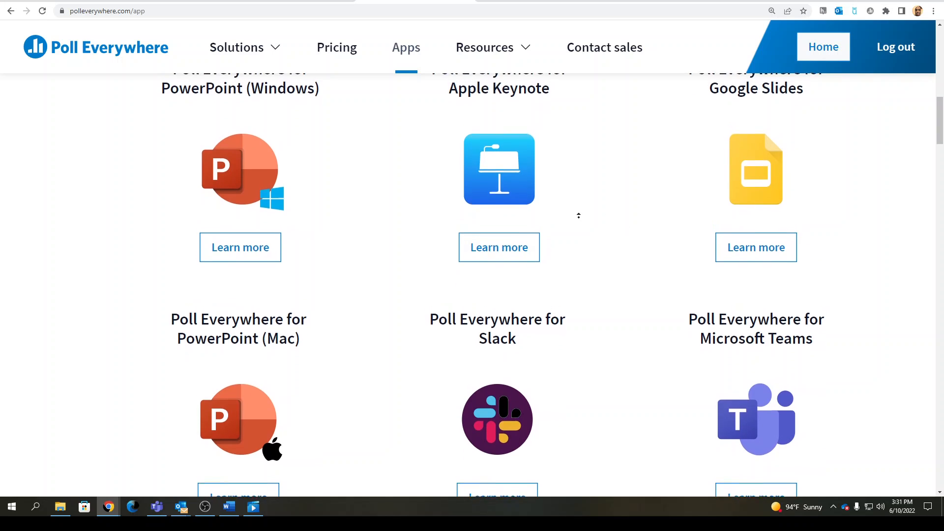
scroll(582, 302, down, 2)
scroll(577, 337, down, 2)
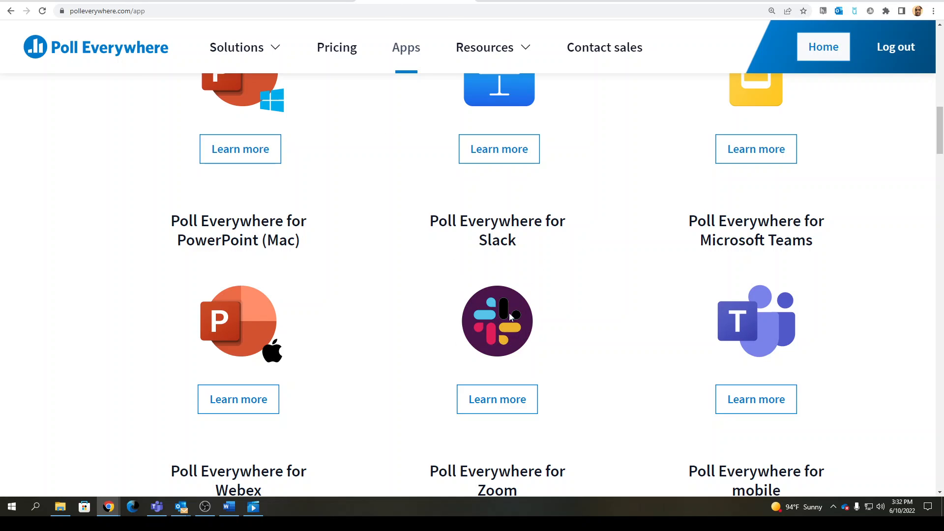
Step: View the details page of the Slack integration and go back to the apps overview
click(522, 408)
middle_click(689, 208)
scroll(689, 208, down, 3)
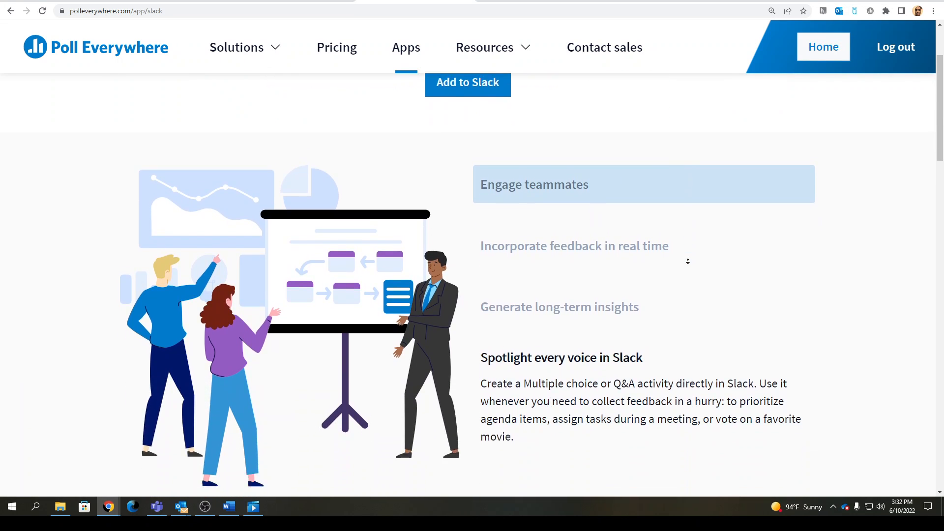
click(11, 11)
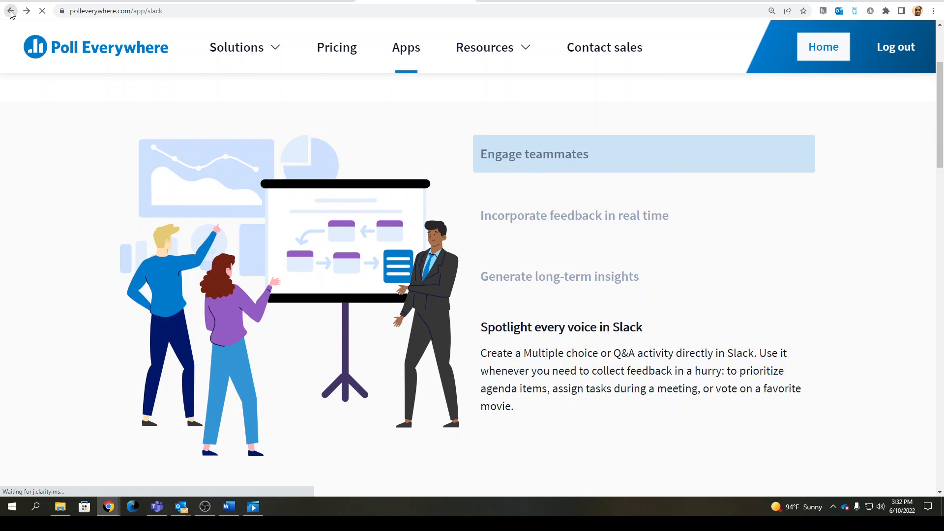
Step: Look over the Webex, Zoom and mobile apps and the online meeting and live presenting sections of the Apps page
middle_click(532, 339)
scroll(532, 339, down, 3)
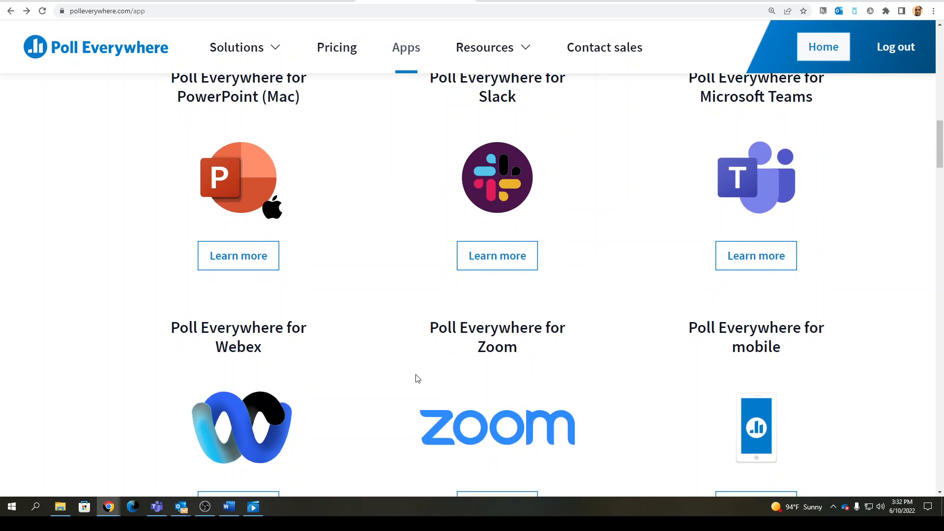
scroll(620, 364, down, 2)
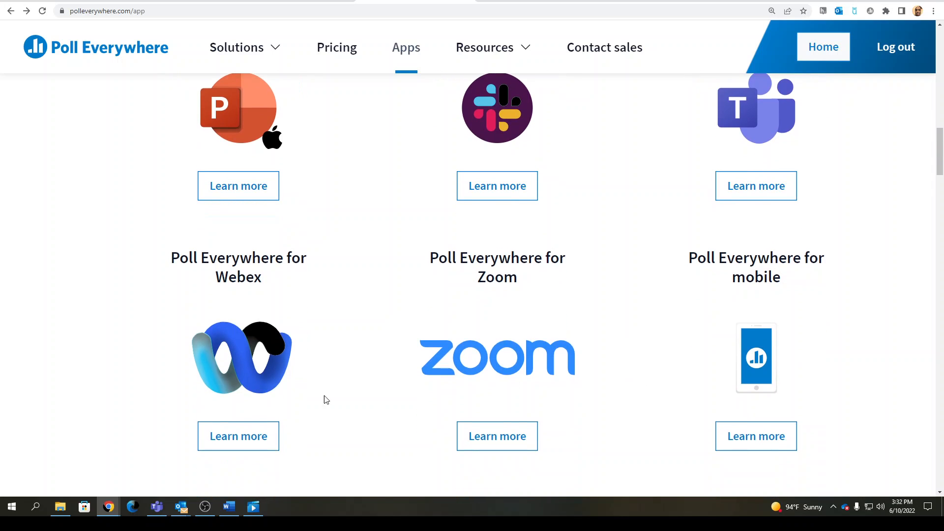
scroll(584, 364, down, 6)
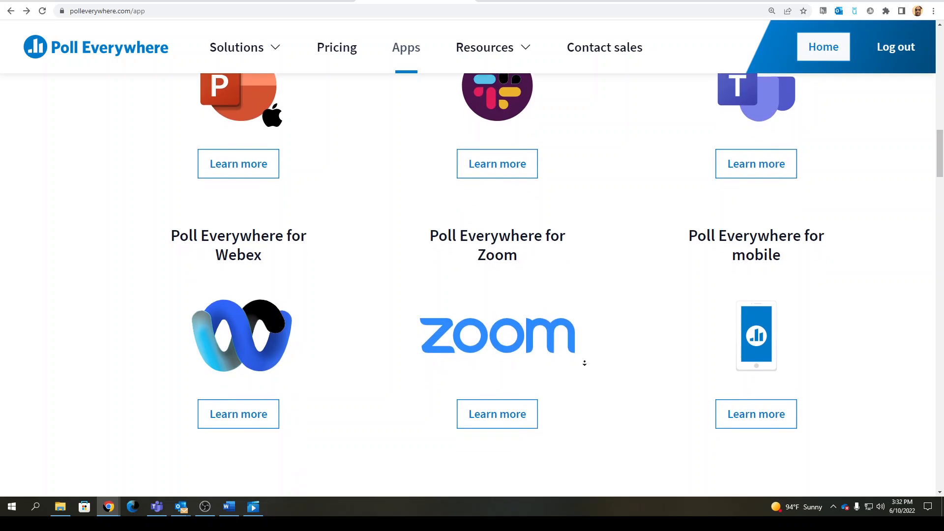
scroll(583, 365, down, 10)
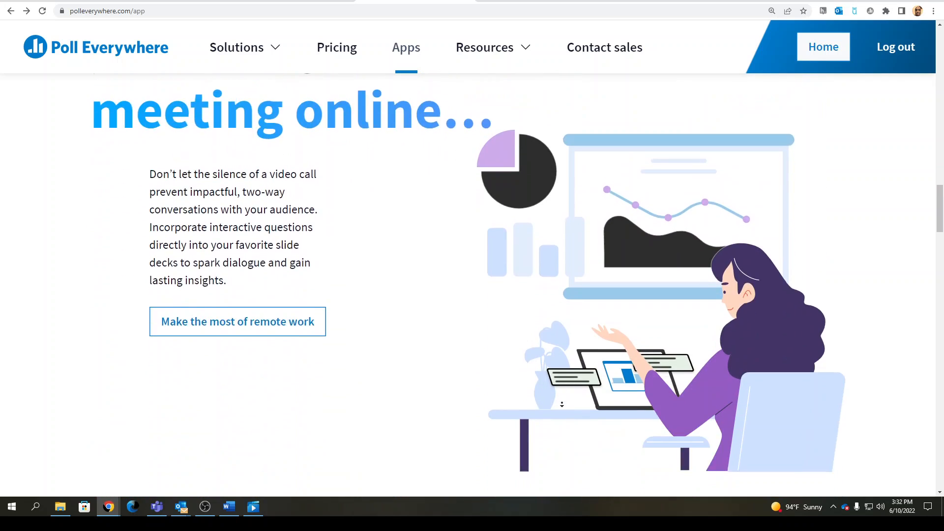
scroll(534, 340, down, 6)
scroll(554, 349, up, 20)
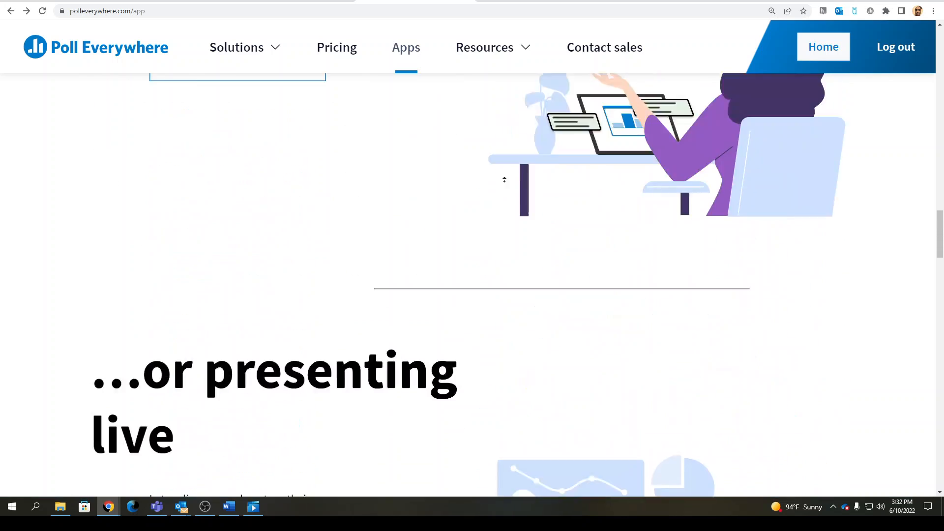
scroll(590, 296, up, 7)
scroll(600, 312, down, 13)
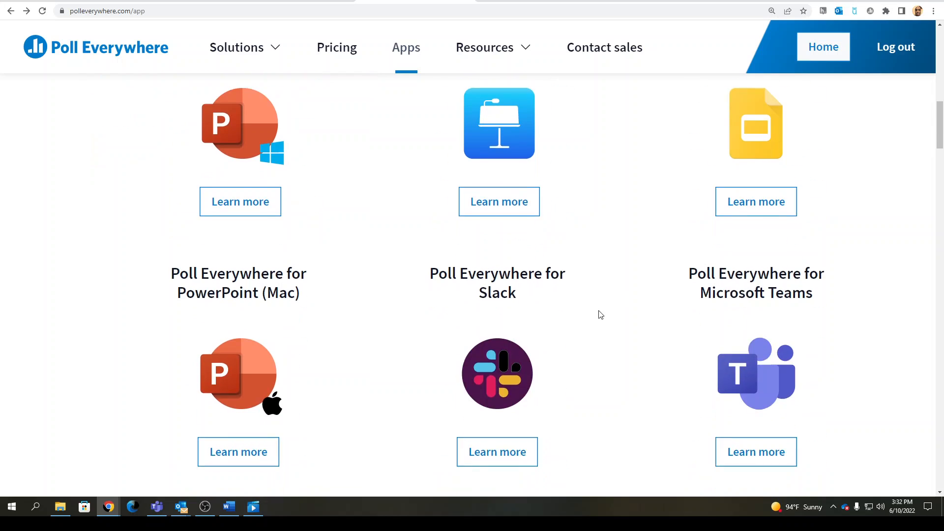
scroll(661, 427, down, 12)
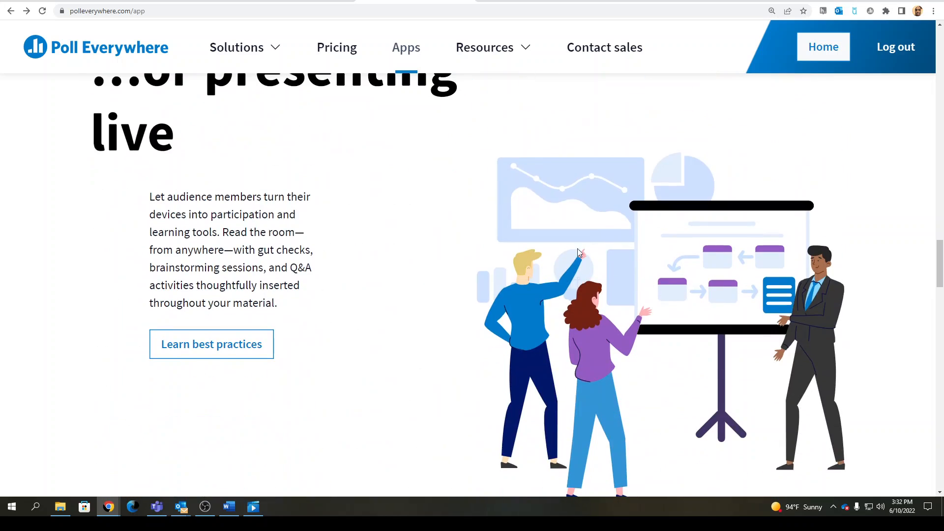
scroll(590, 354, up, 18)
scroll(553, 402, down, 20)
scroll(554, 402, up, 20)
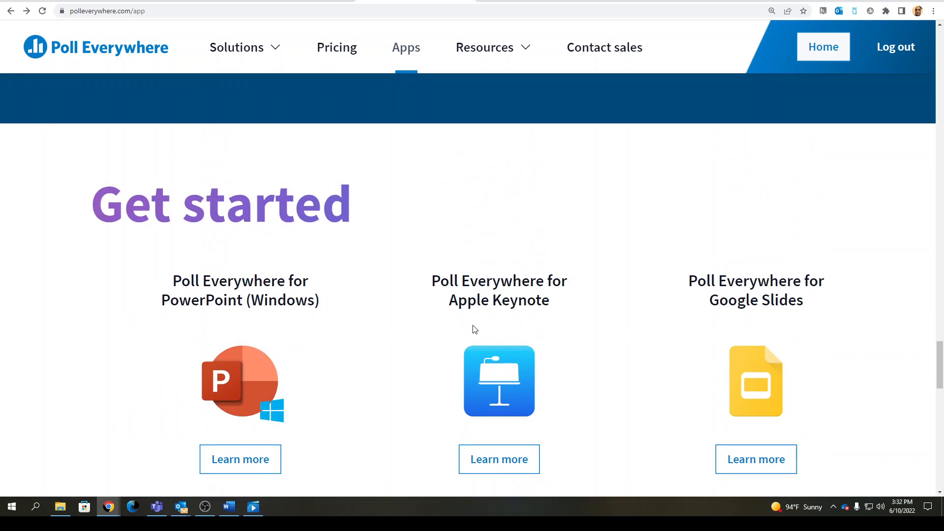
Step: Highlight the Poll Everywhere for mobile heading in the Get started section, and clear the highlight
scroll(436, 379, down, 4)
scroll(444, 381, down, 9)
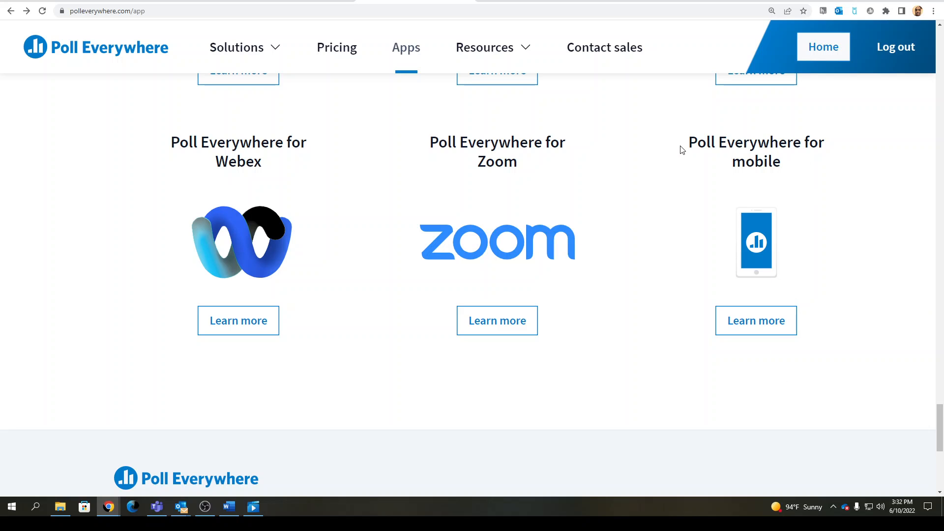
drag(689, 142, 814, 165)
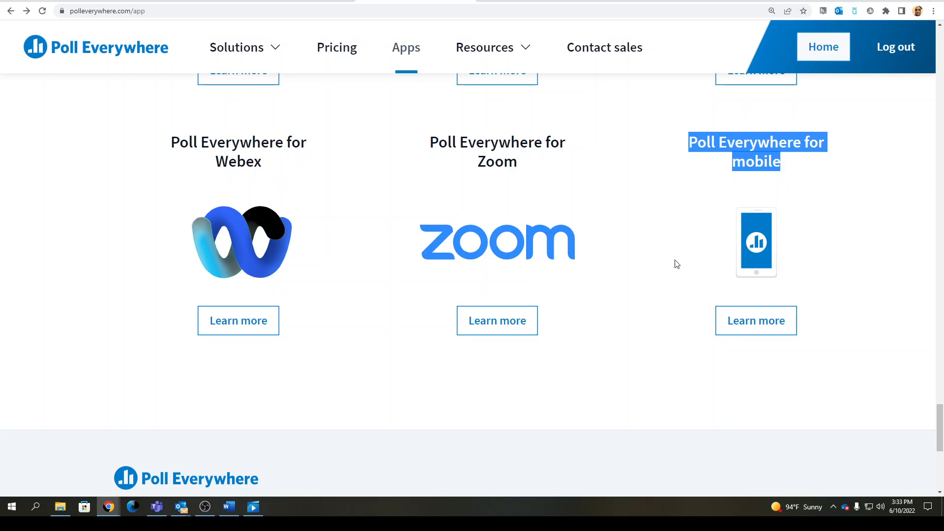
click(663, 295)
Step: Leave the Apps page for the site's main page and open the account's home dashboard
scroll(657, 373, down, 5)
scroll(650, 183, up, 20)
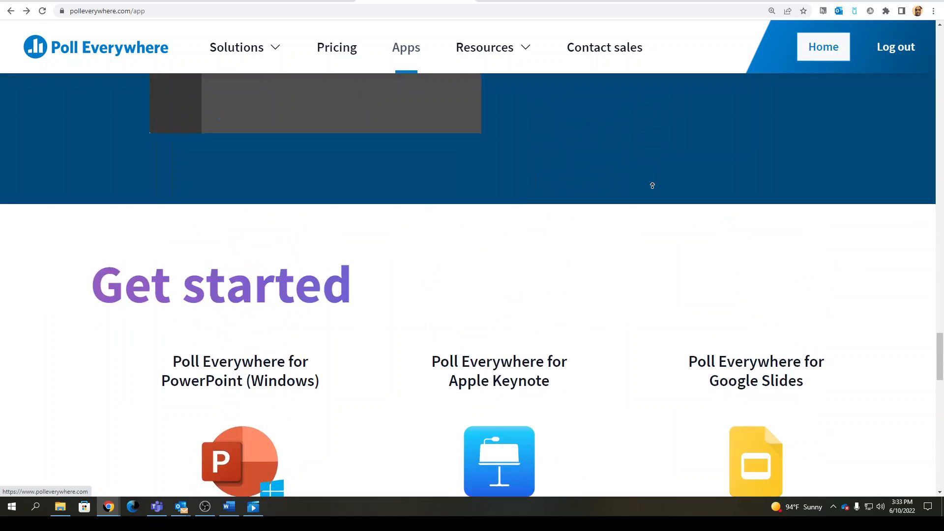
scroll(525, 152, down, 14)
click(106, 52)
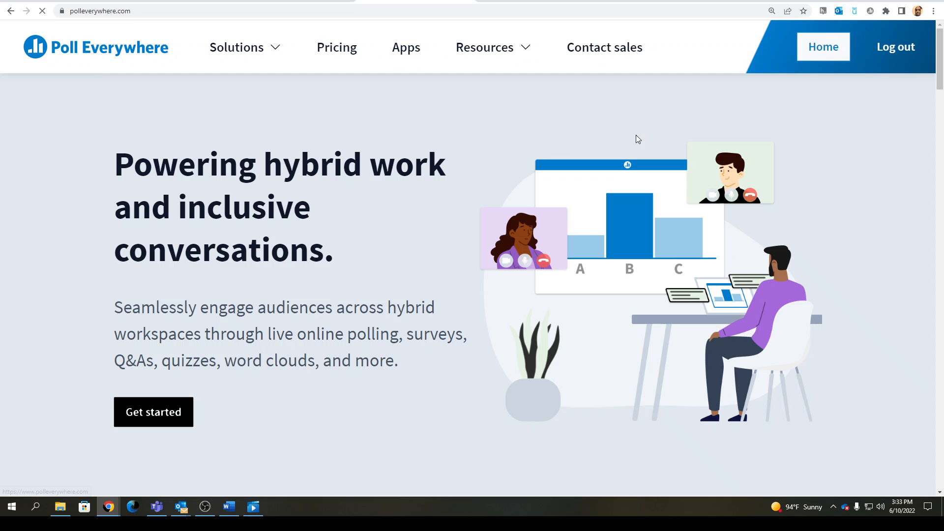
click(834, 53)
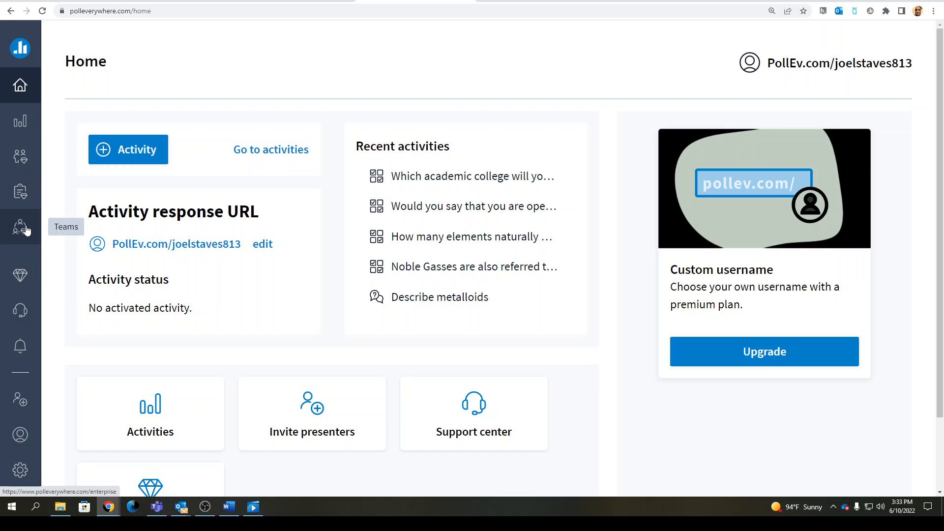
Step: Check the Registered participants feature page, and open My activities to look over its folders and polls
click(18, 161)
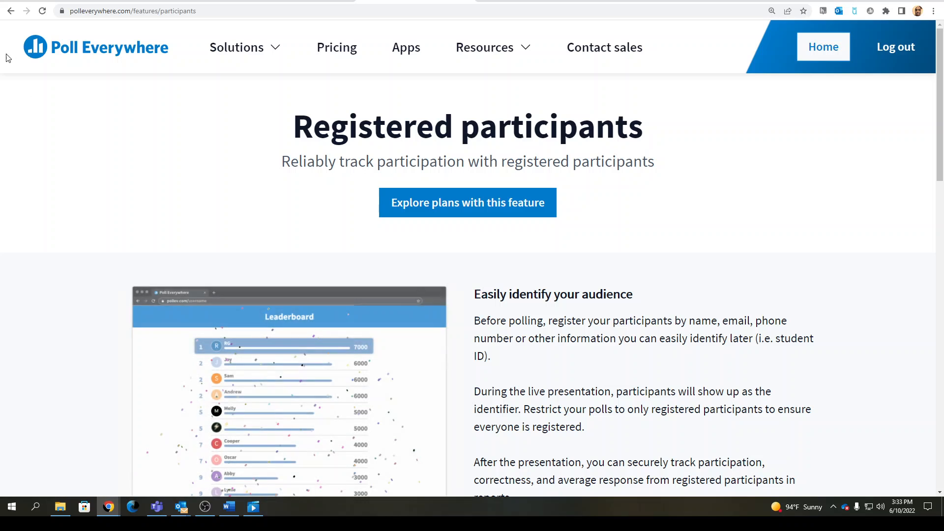
click(8, 10)
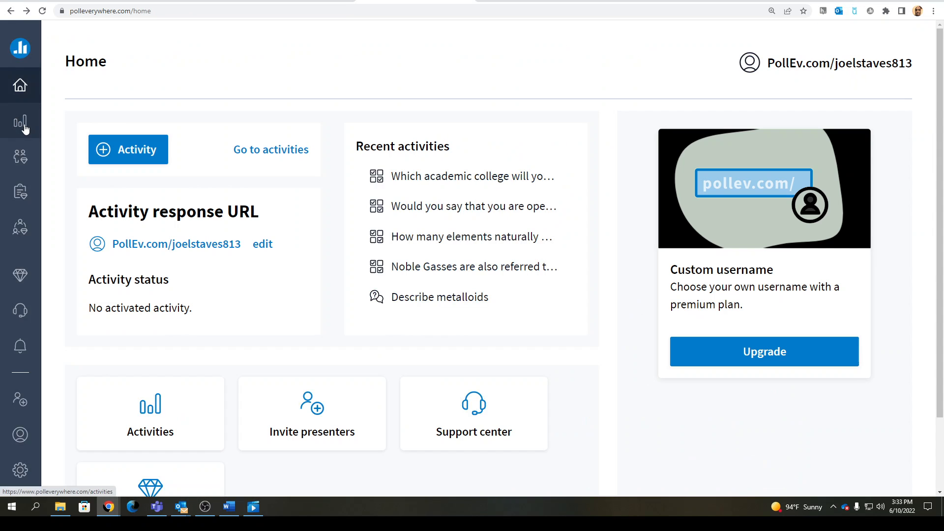
click(25, 129)
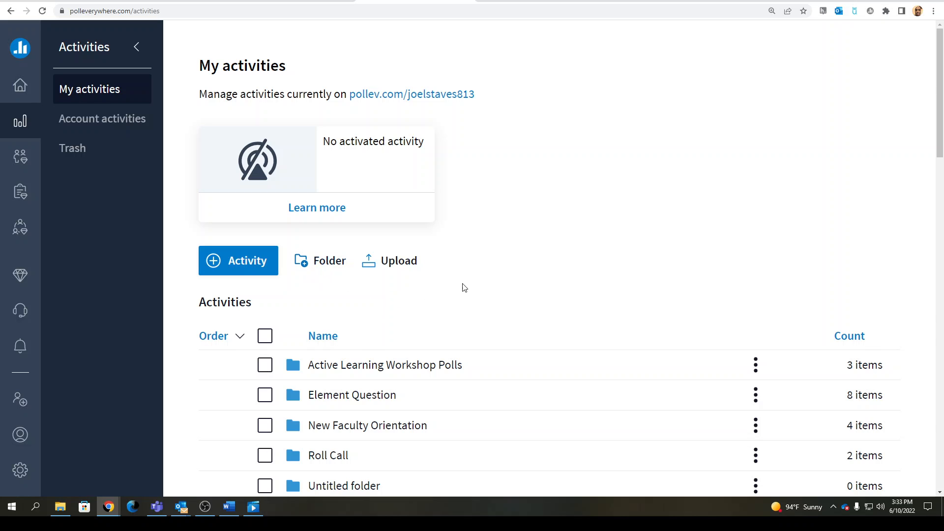
scroll(570, 306, down, 1)
scroll(570, 306, down, 5)
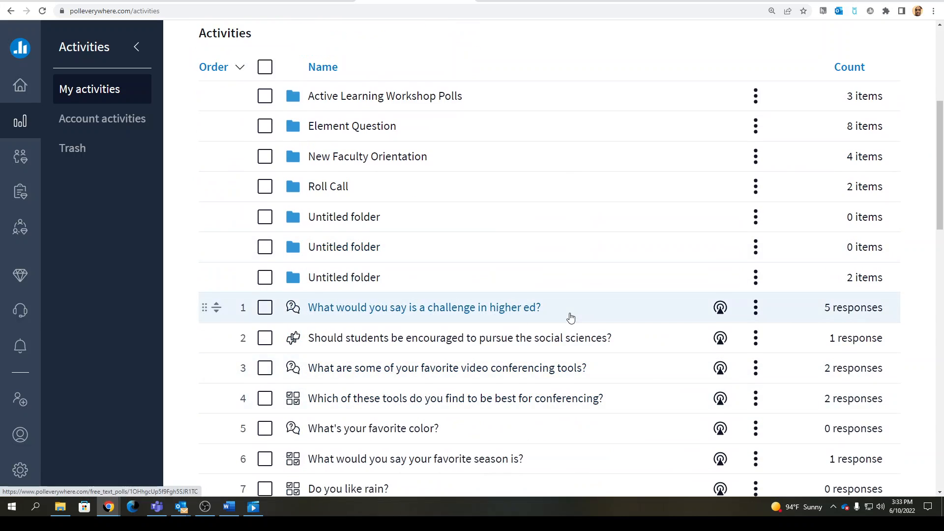
Step: Start a new activity and preview the Word cloud, Q&A, Clickable image, Survey, Open-ended and Competition types
scroll(575, 325, up, 3)
click(231, 140)
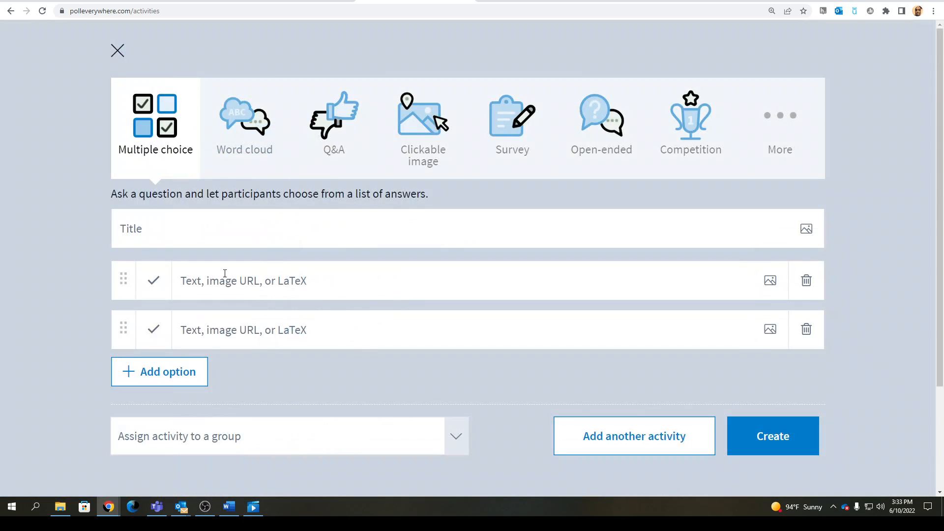
click(259, 128)
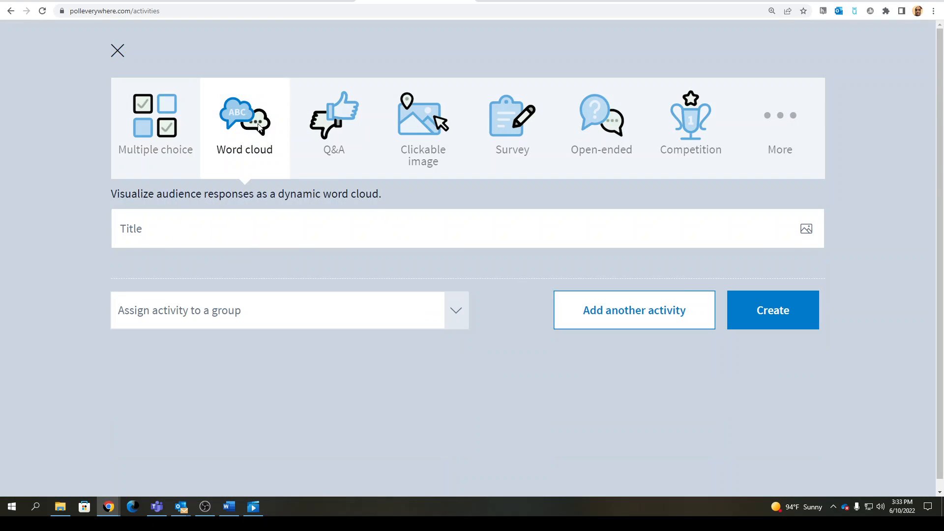
click(330, 113)
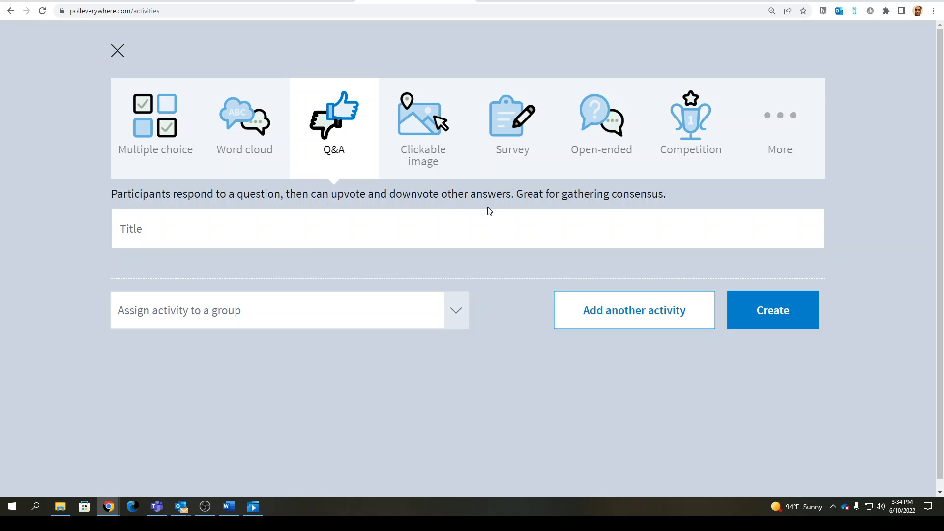
click(427, 169)
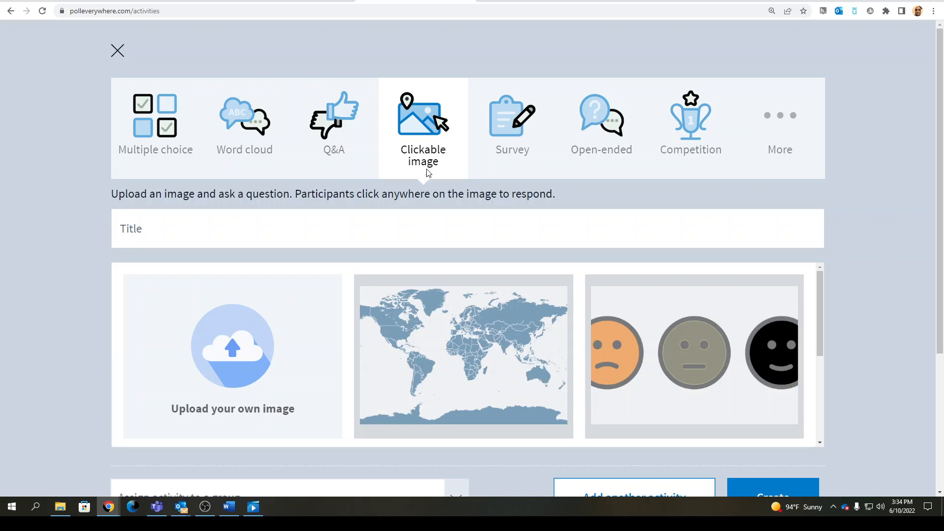
click(509, 123)
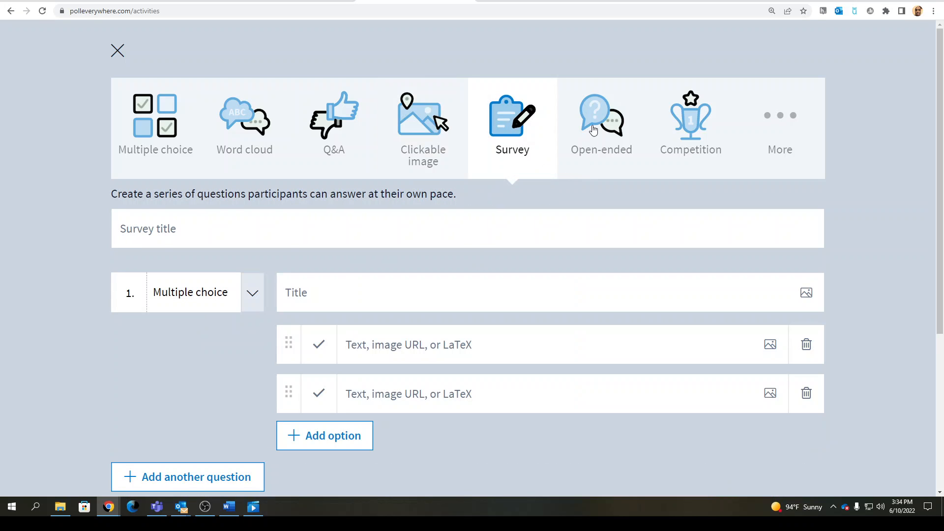
click(608, 144)
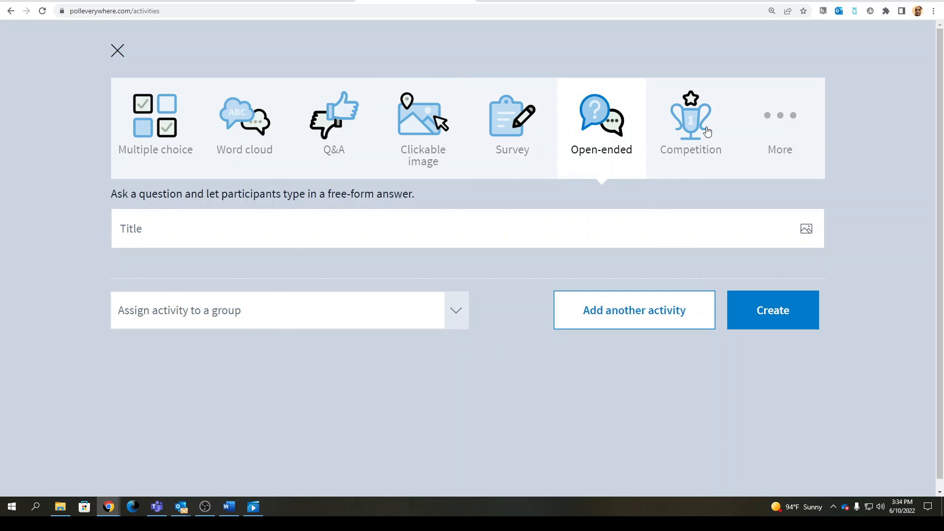
click(699, 134)
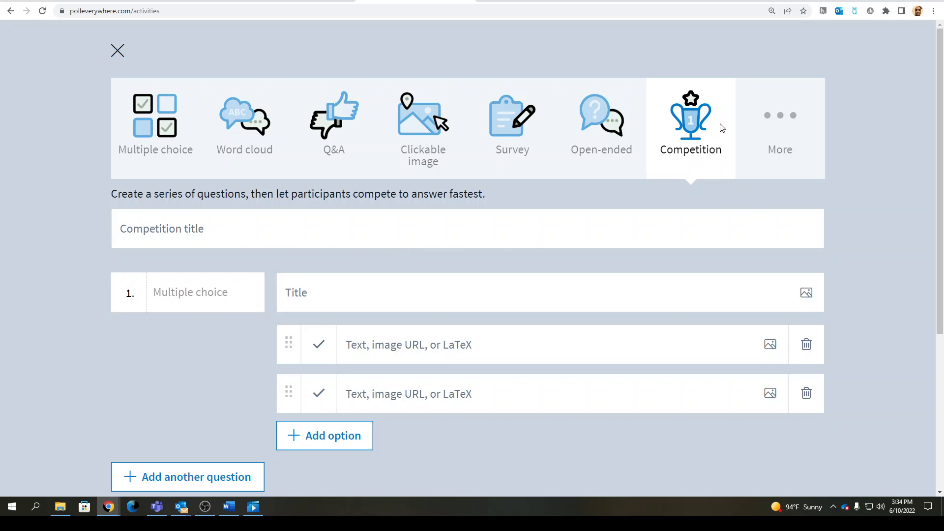
Step: Show the additional activity types and load the Donut chart template
click(790, 124)
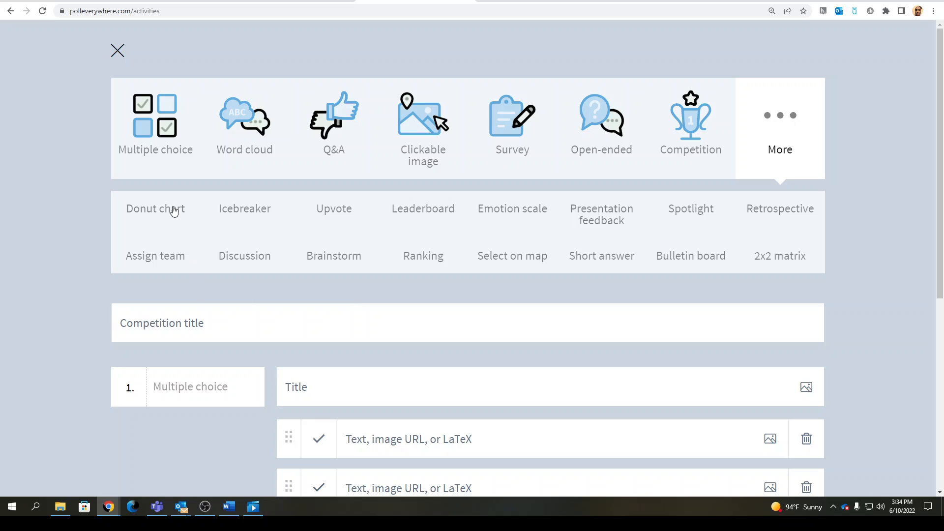
click(173, 210)
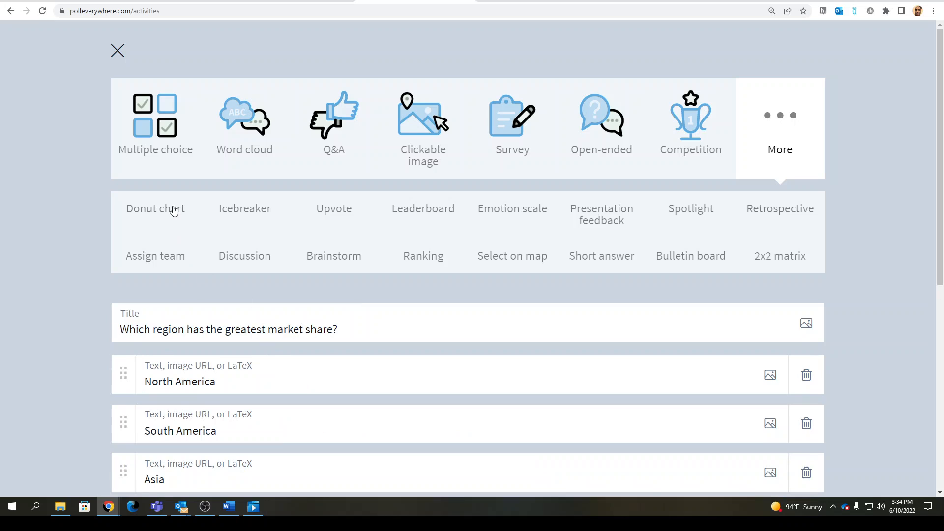
Step: Preview the Icebreaker, Upvote, Leaderboard and Emotion scale activity templates
click(261, 218)
click(328, 218)
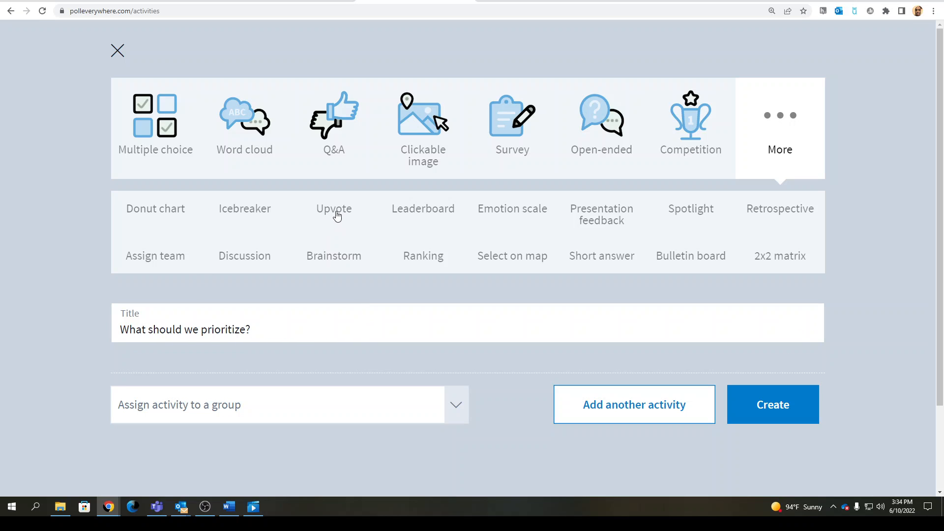
click(437, 212)
click(539, 209)
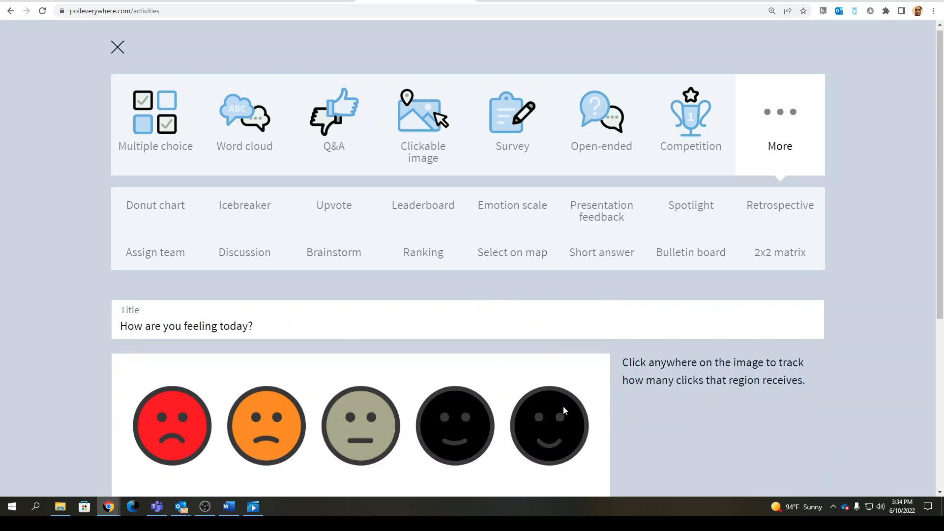
scroll(278, 376, down, 2)
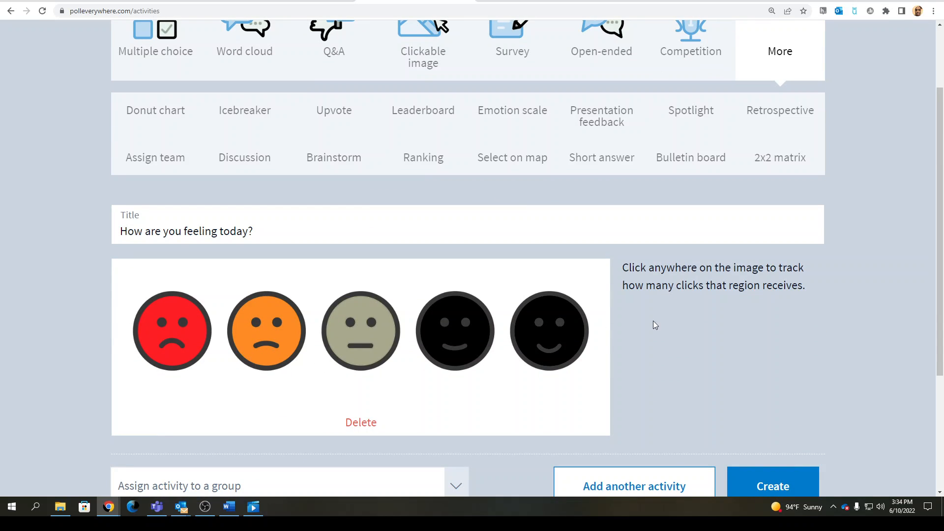
scroll(605, 299, up, 2)
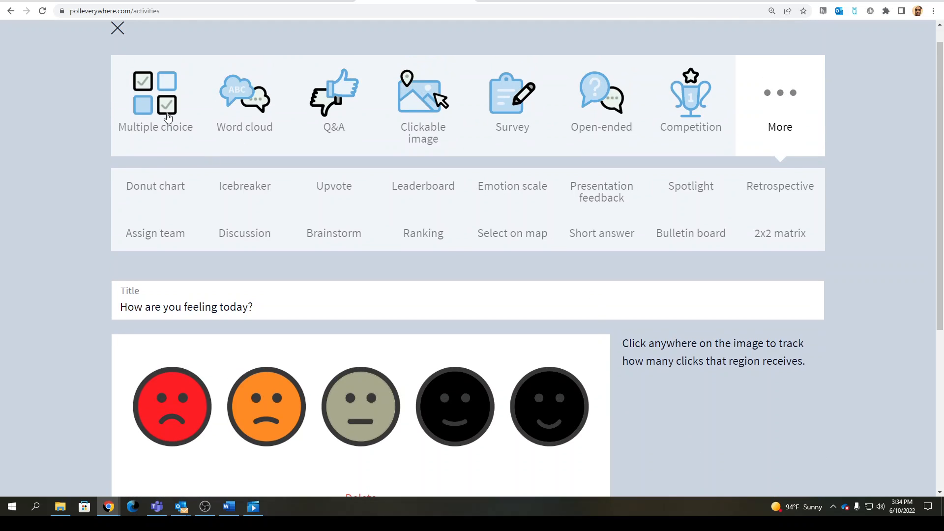
Step: Switch to the Multiple choice type and check the image upload for both answer options without choosing a file
click(161, 101)
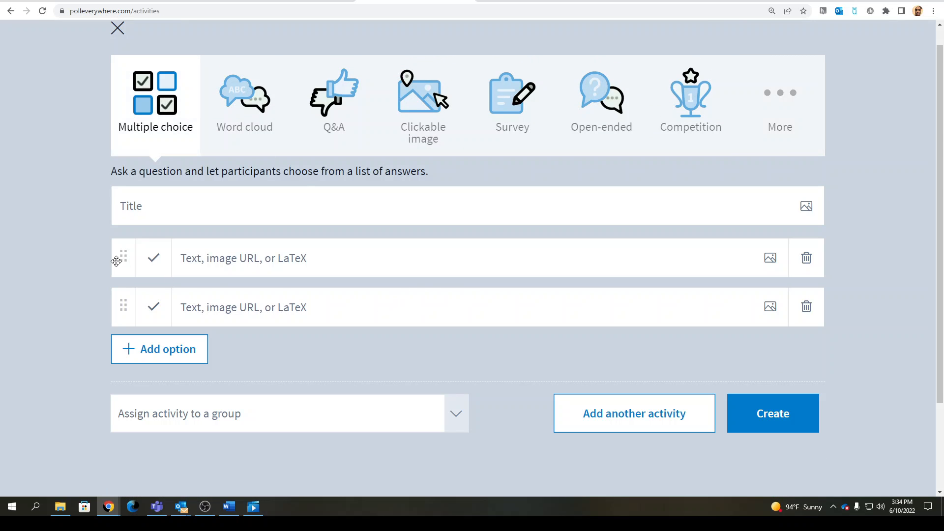
click(771, 258)
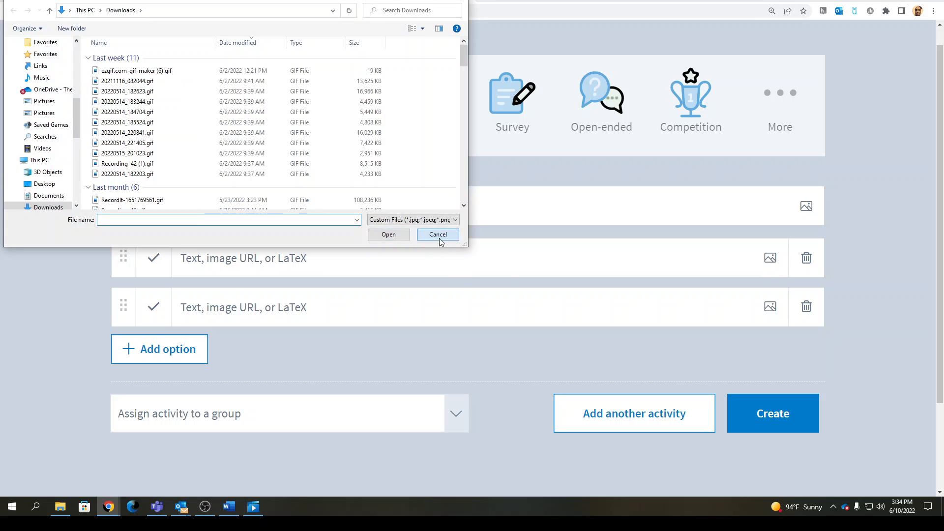
click(440, 235)
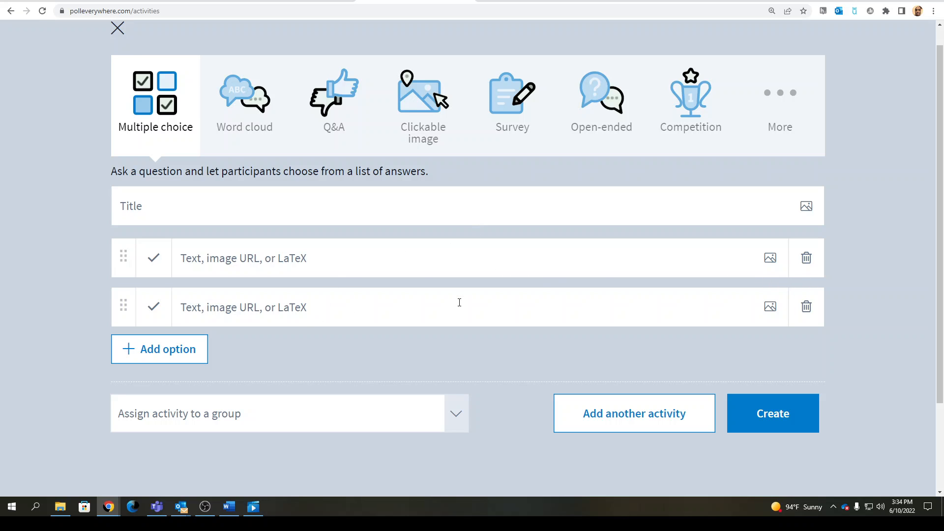
click(770, 307)
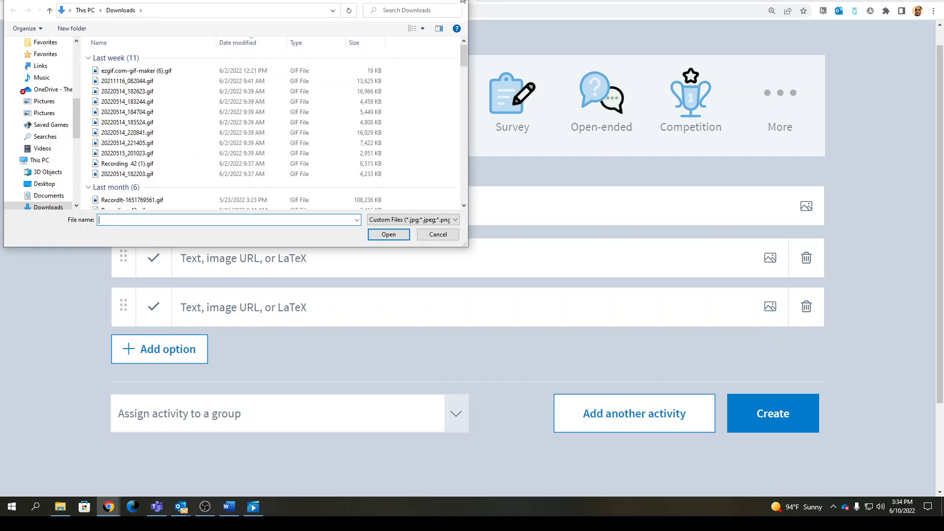
click(462, 0)
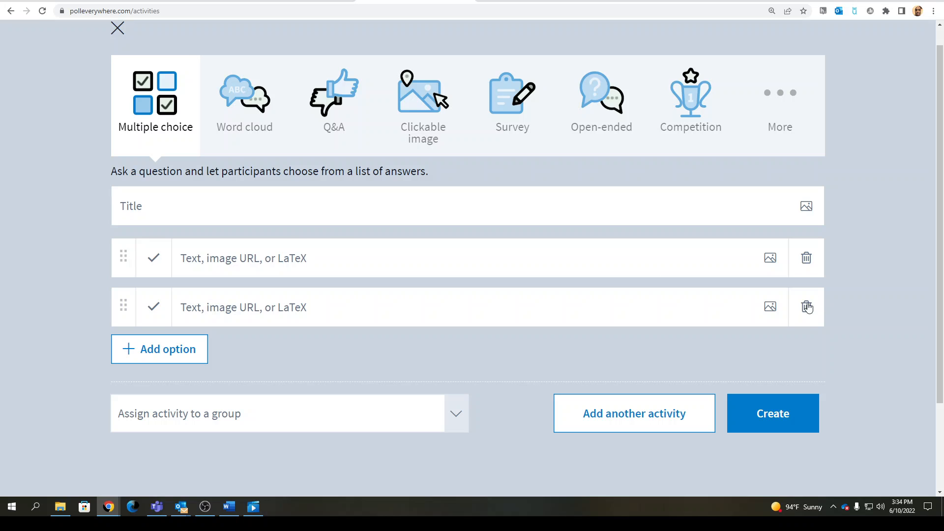
click(767, 259)
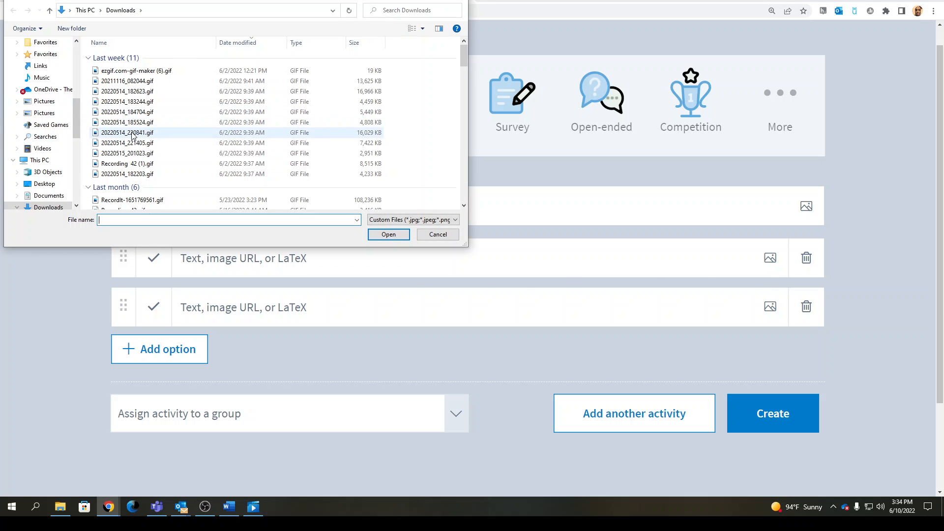
click(43, 102)
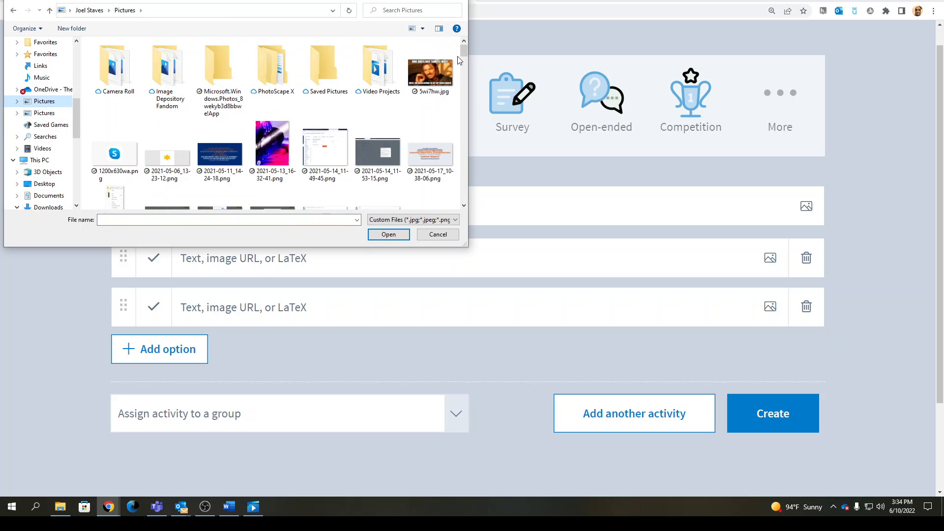
mouse_move(464, 51)
mouse_down()
mouse_move(465, 69)
mouse_move(461, 60)
mouse_up()
click(272, 116)
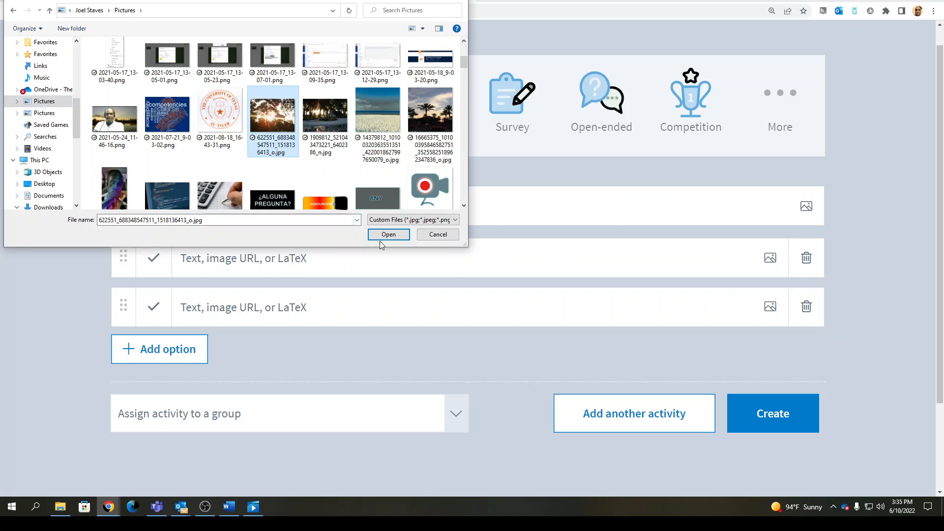
click(388, 234)
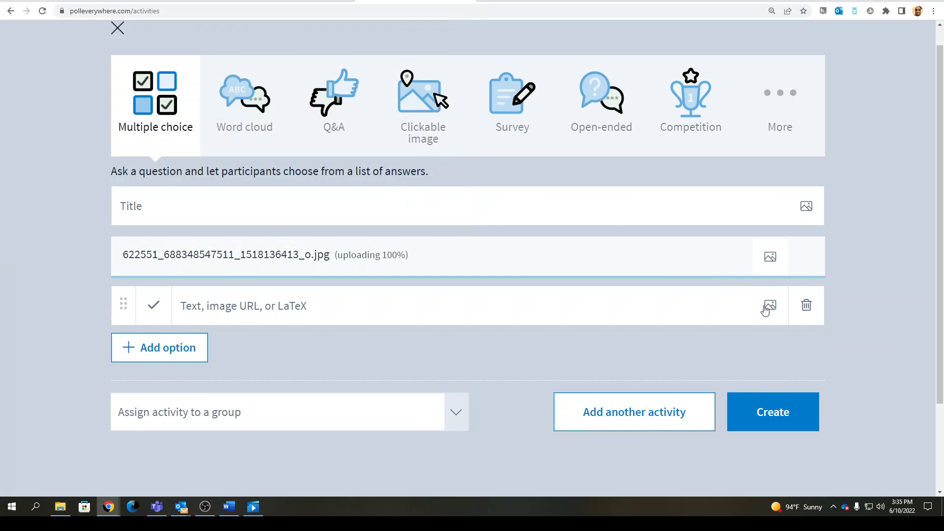
Step: Review the image in the first answer option, and open the image upload for the second option without choosing a file
scroll(877, 281, down, 5)
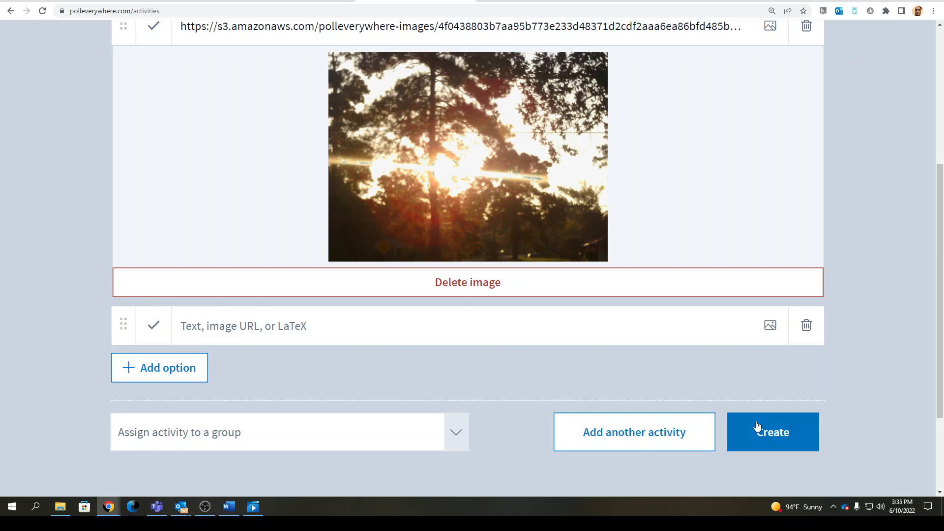
scroll(868, 347, up, 5)
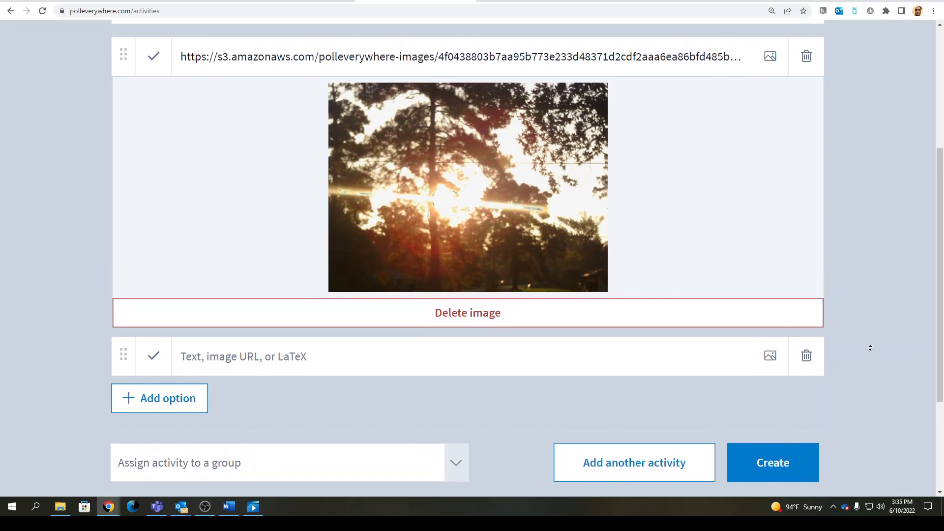
scroll(877, 341, down, 1)
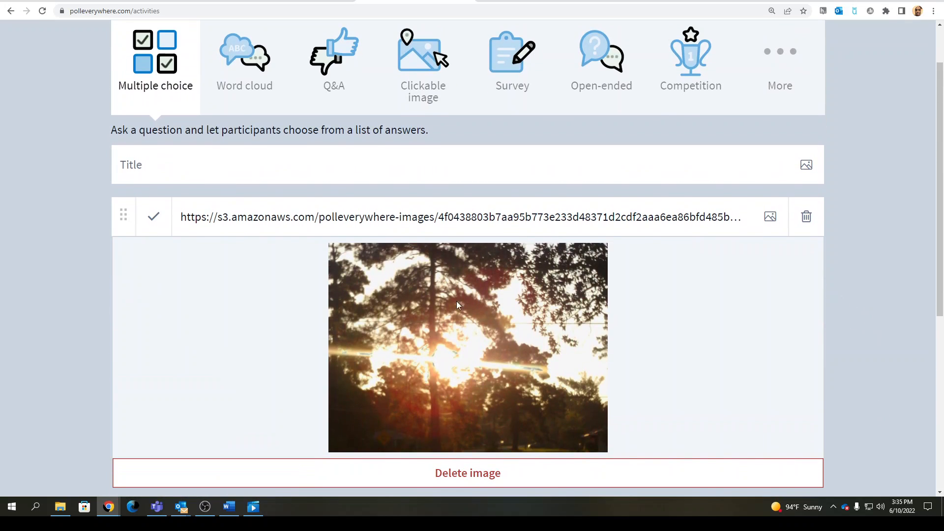
scroll(923, 278, down, 1)
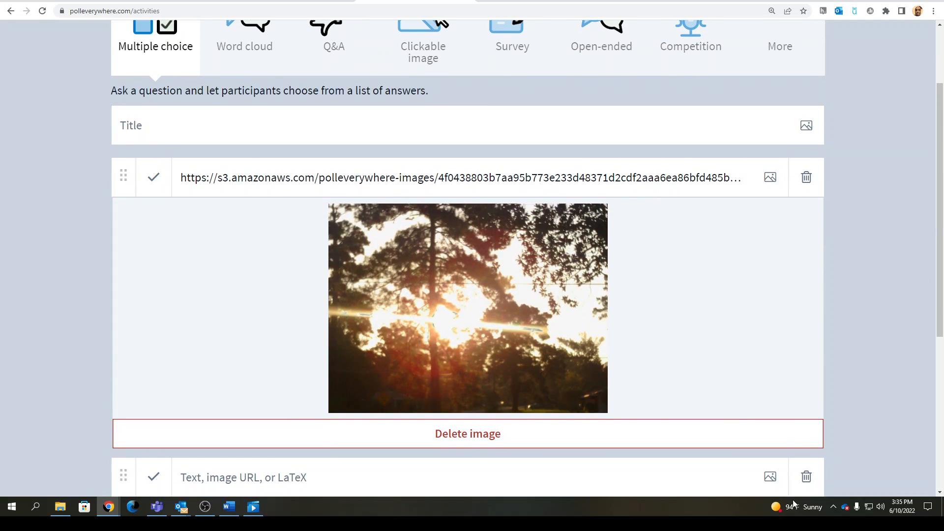
click(770, 477)
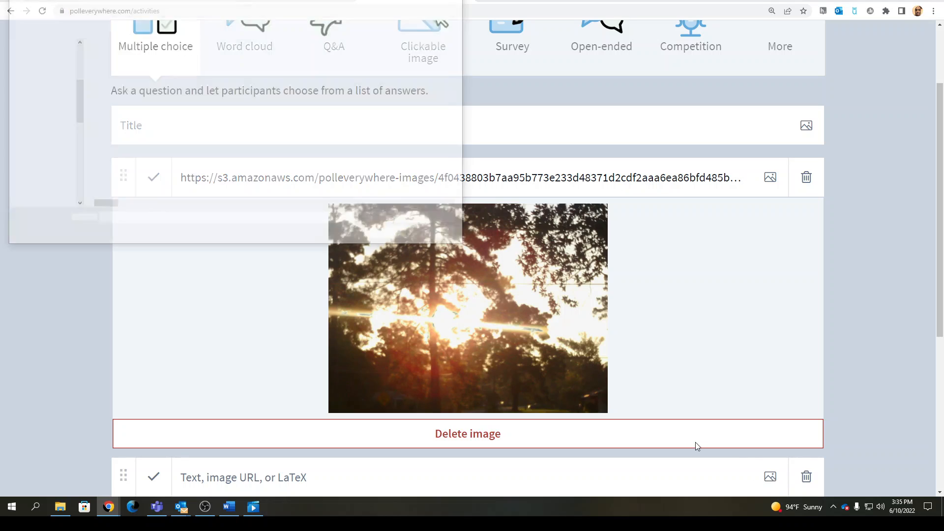
click(437, 235)
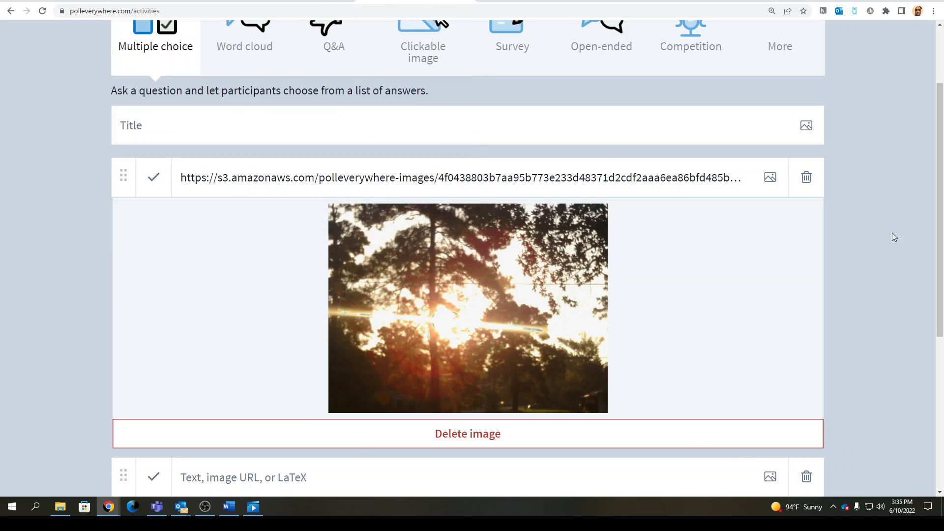
scroll(894, 378, down, 5)
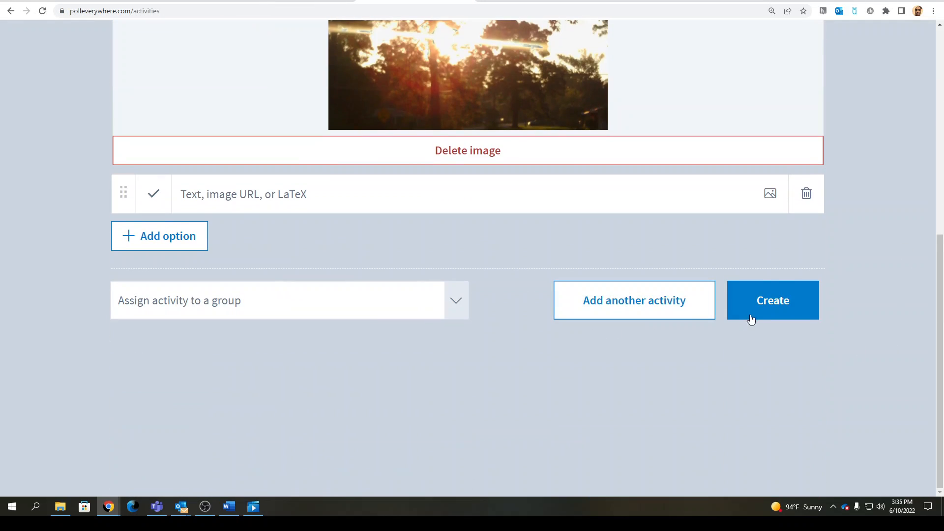
scroll(750, 341, up, 8)
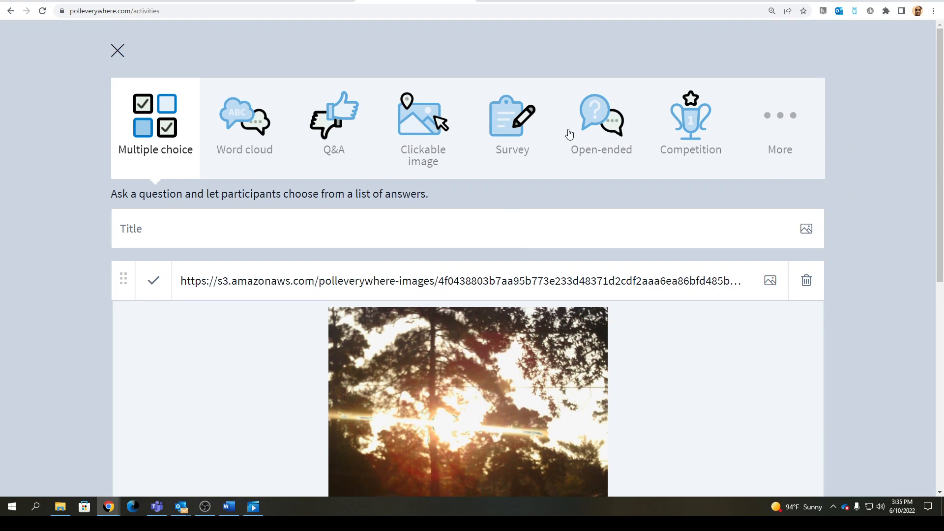
Step: Preview the Survey and Open-ended types and the Discussion, Brainstorm, Ranking, Select on map and Short answer templates
click(510, 136)
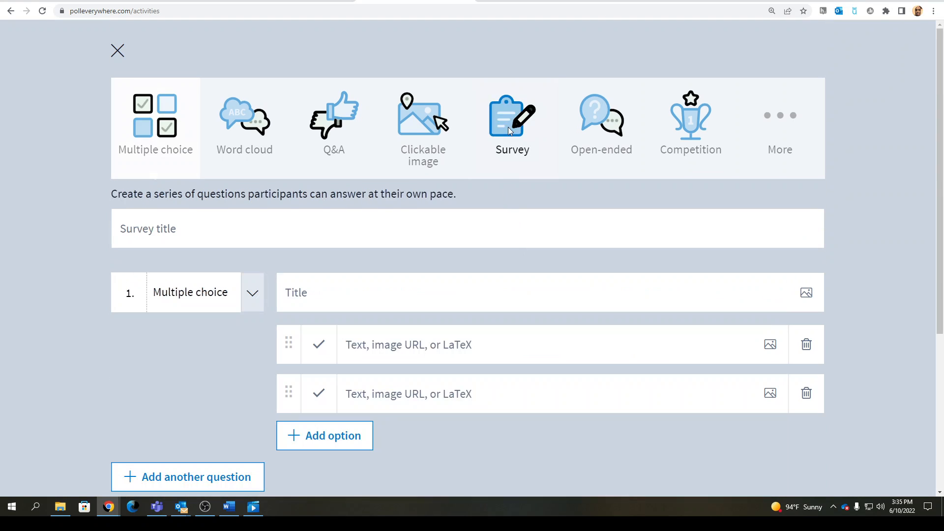
click(608, 176)
click(783, 131)
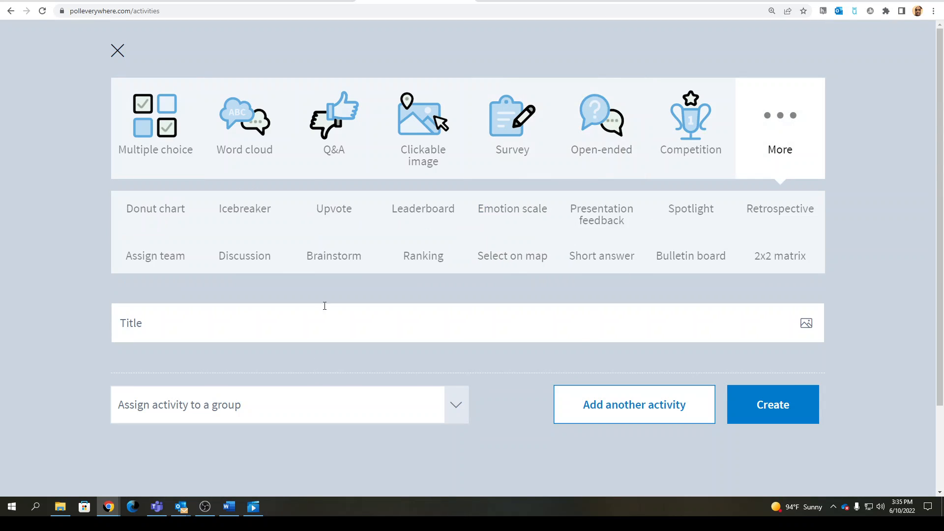
click(256, 262)
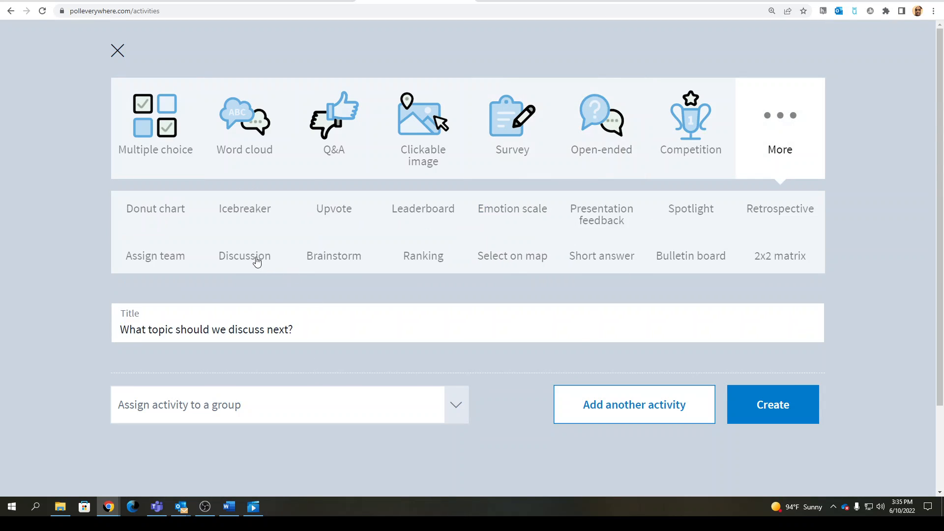
click(336, 265)
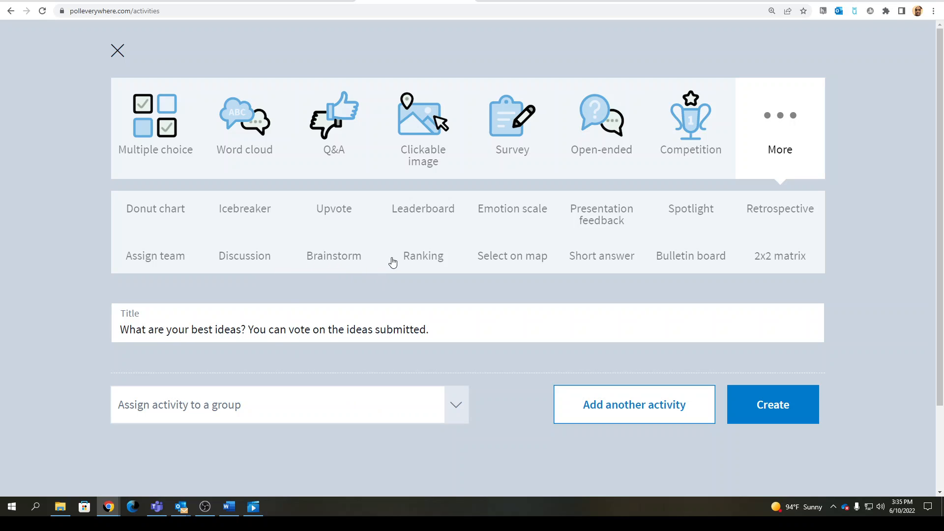
click(421, 262)
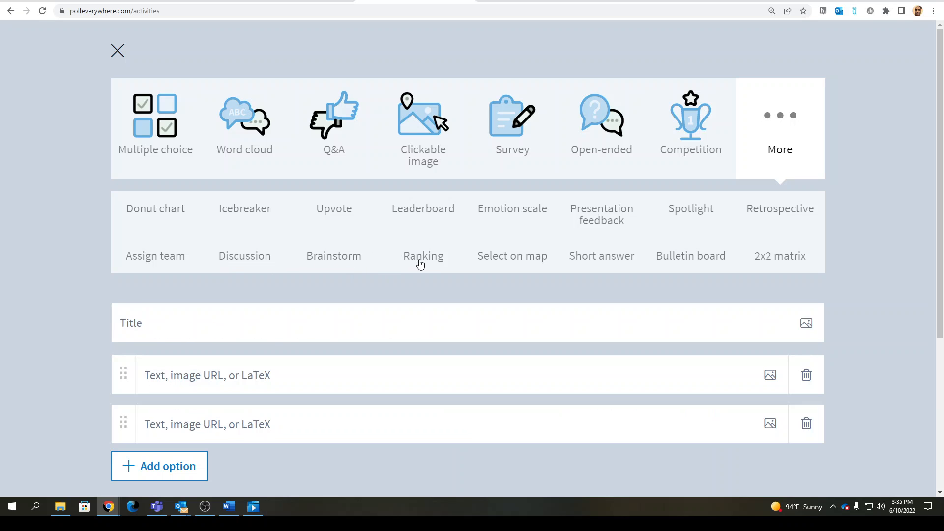
click(510, 257)
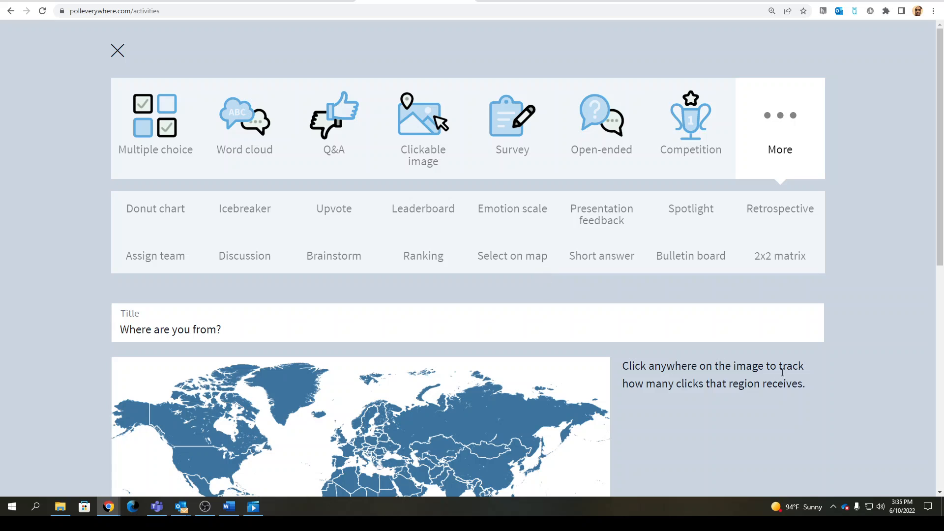
scroll(782, 372, down, 2)
click(611, 162)
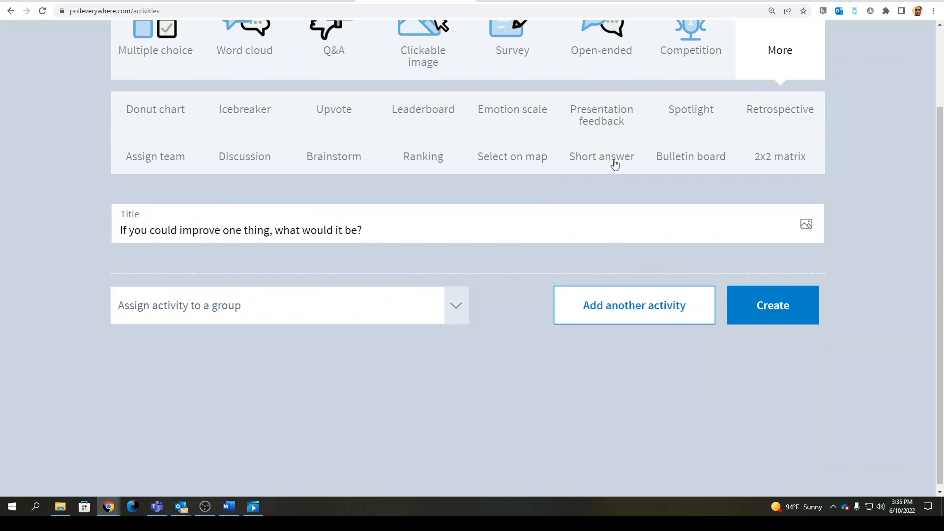
Step: Look over the groups the activity can be assigned to without choosing one
click(447, 318)
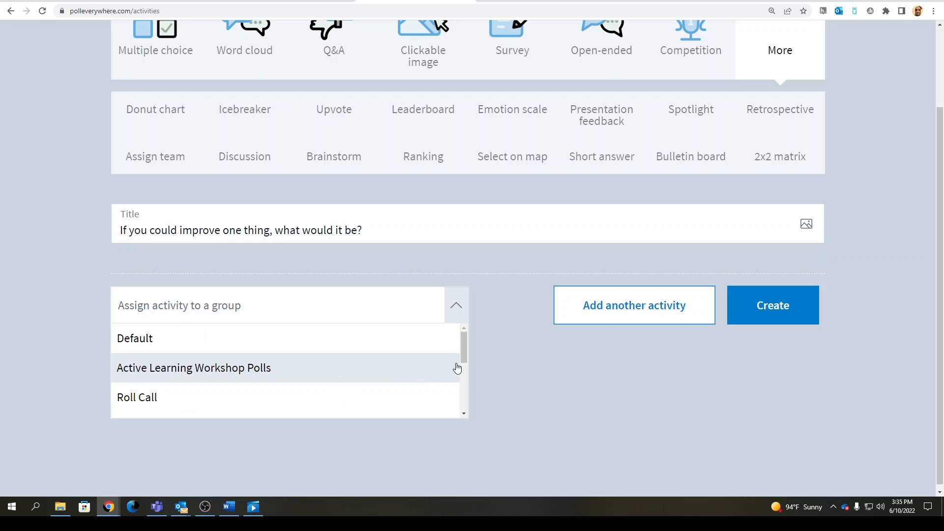
mouse_move(461, 348)
mouse_down()
mouse_move(454, 404)
mouse_move(463, 335)
mouse_up()
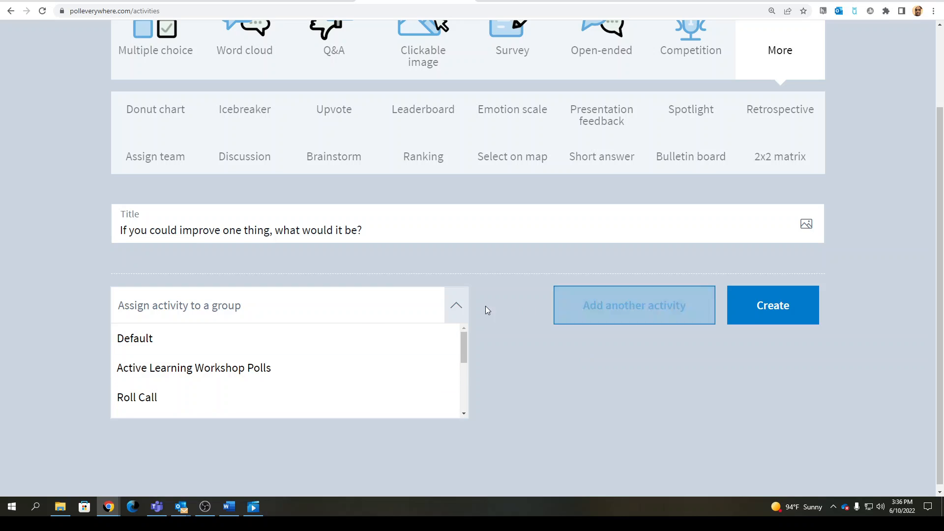
click(803, 369)
Step: Load the 2x2 matrix template and examine its title and grid image
scroll(855, 416, up, 2)
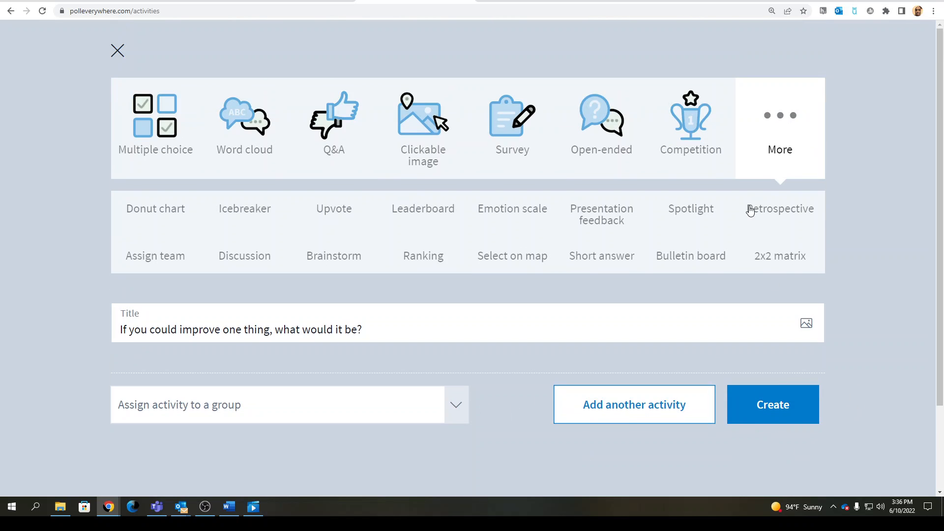
click(792, 264)
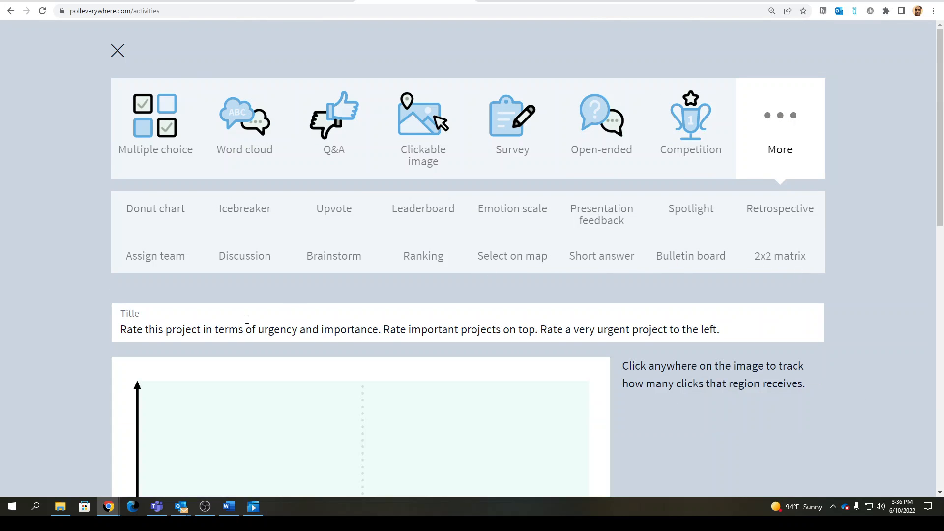
scroll(78, 210, down, 7)
scroll(99, 386, up, 7)
Step: Leave the new activity without creating it and look over the whole My activities page
click(117, 51)
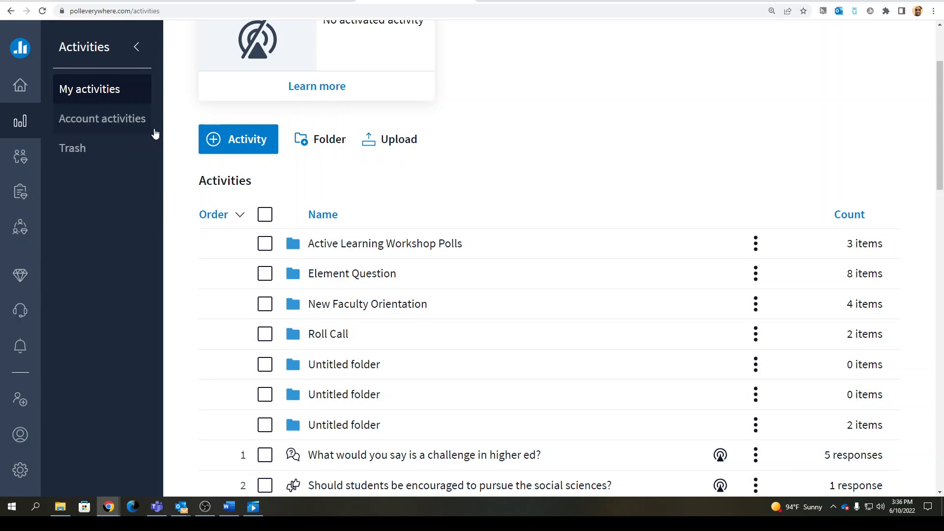
scroll(514, 276, down, 20)
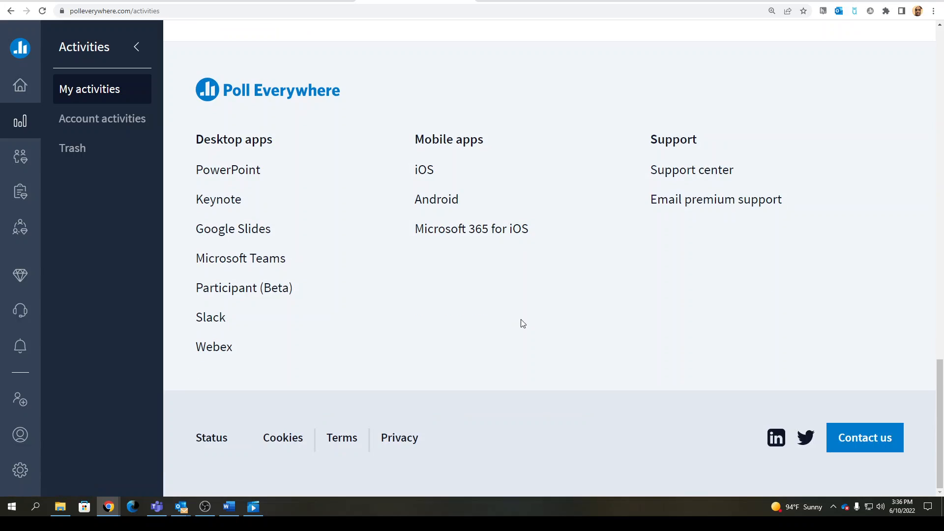
scroll(415, 323, up, 20)
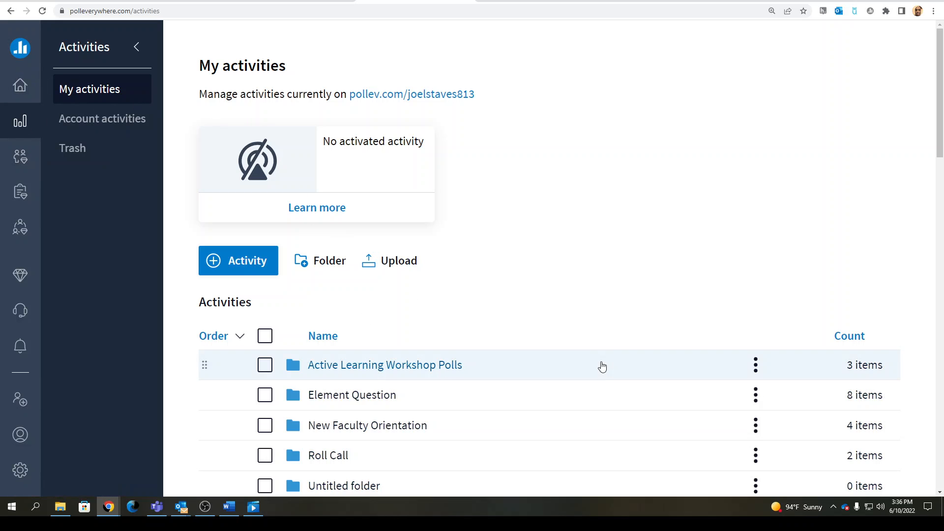
Step: Collapse the Activities sidebar and open the activity "What would you say is a challenge in higher ed?" from the list
click(136, 47)
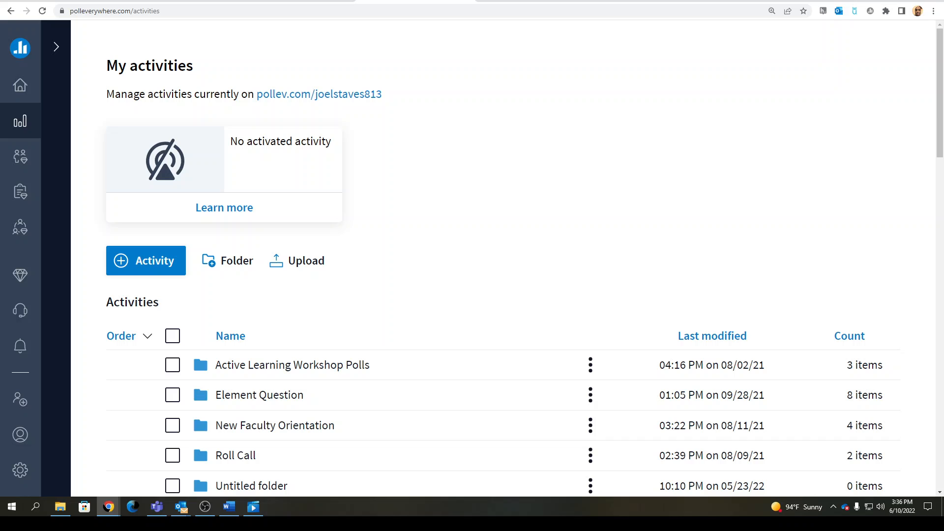
scroll(415, 331, down, 4)
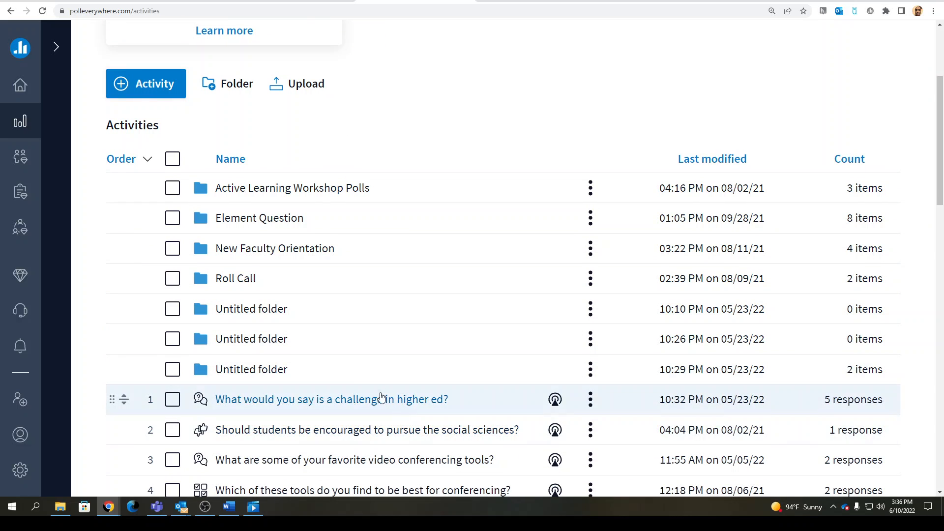
scroll(368, 389, down, 1)
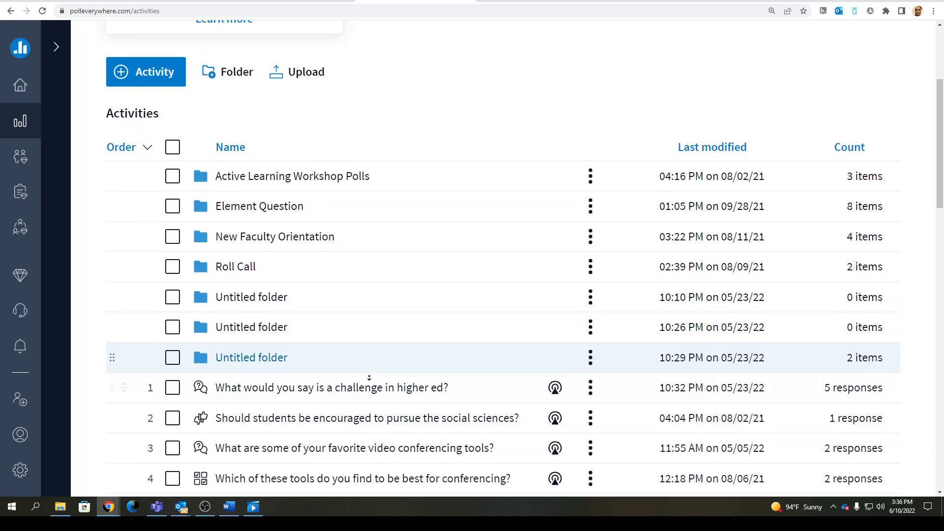
scroll(369, 379, down, 1)
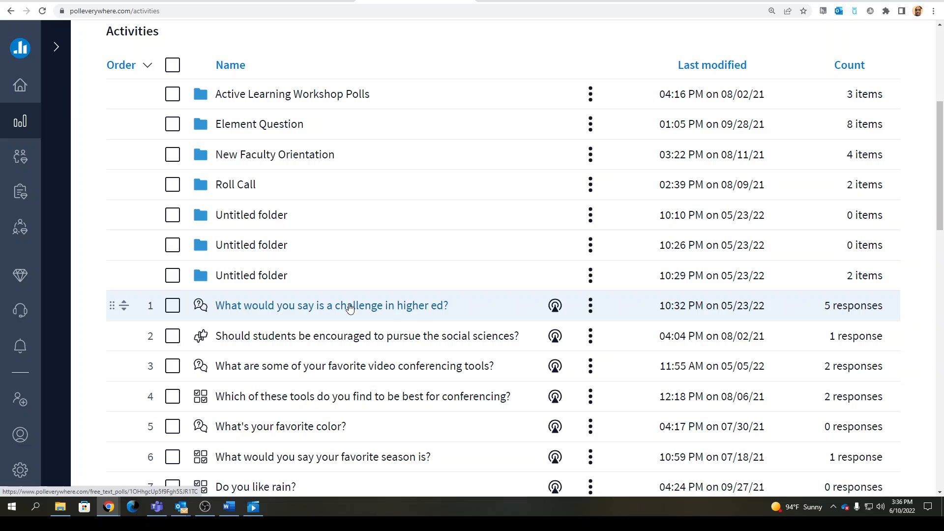
click(307, 311)
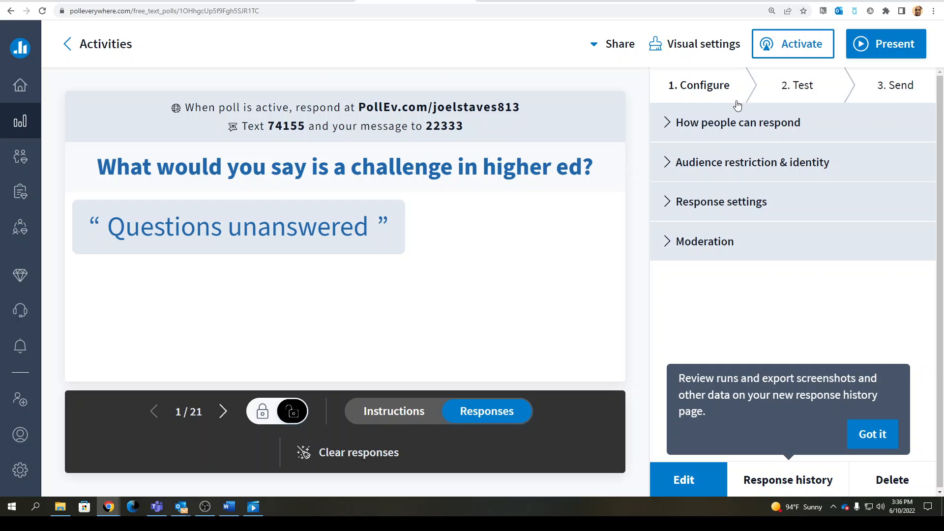
Step: Show the ways people can respond, and turn Website responses off and back on
click(667, 124)
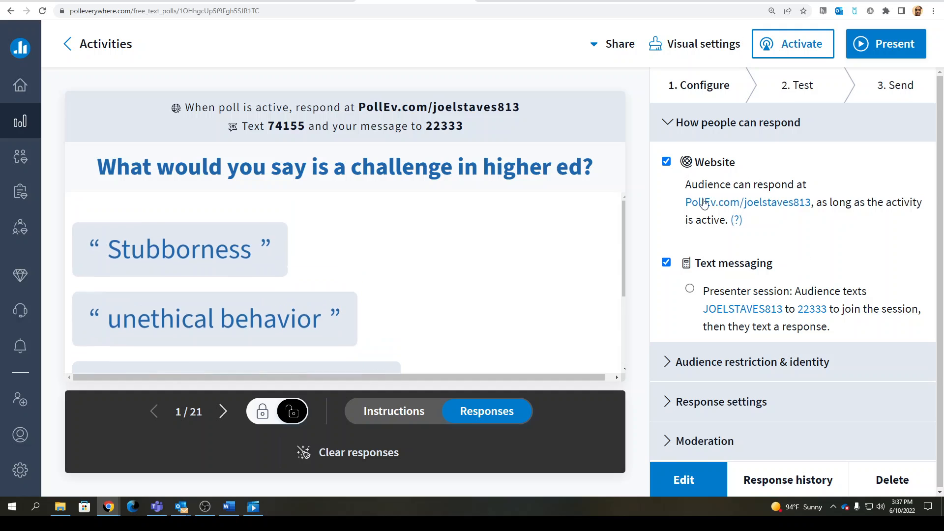
click(664, 162)
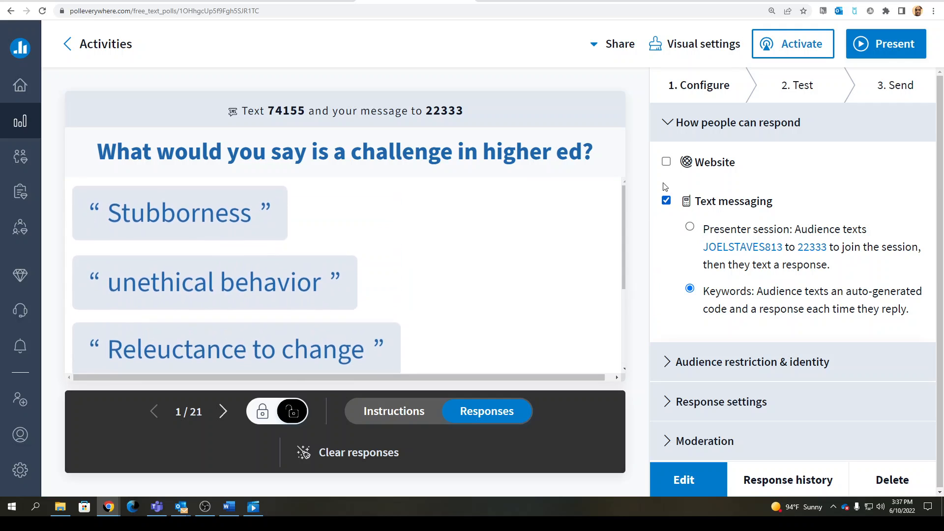
click(666, 162)
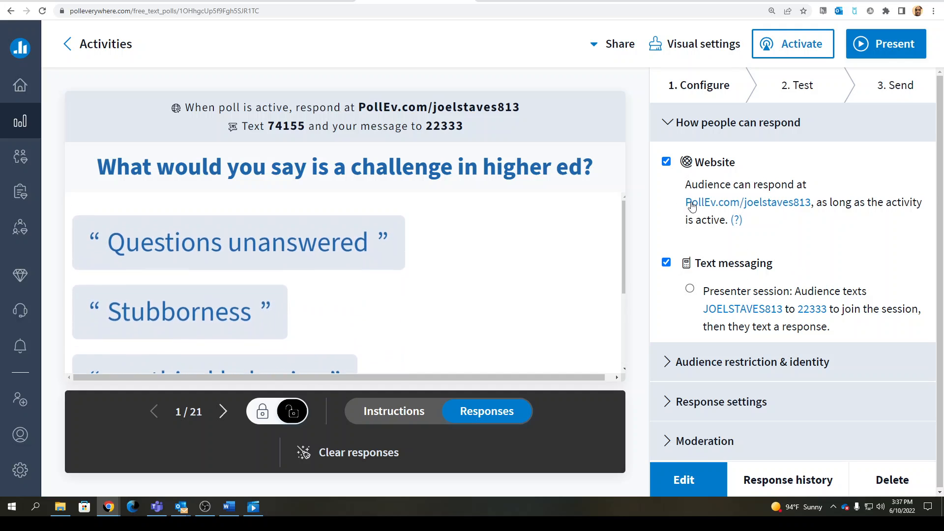
Step: Read the two text messaging options, try Presenter session, and switch back to Keywords
drag(703, 291, 833, 277)
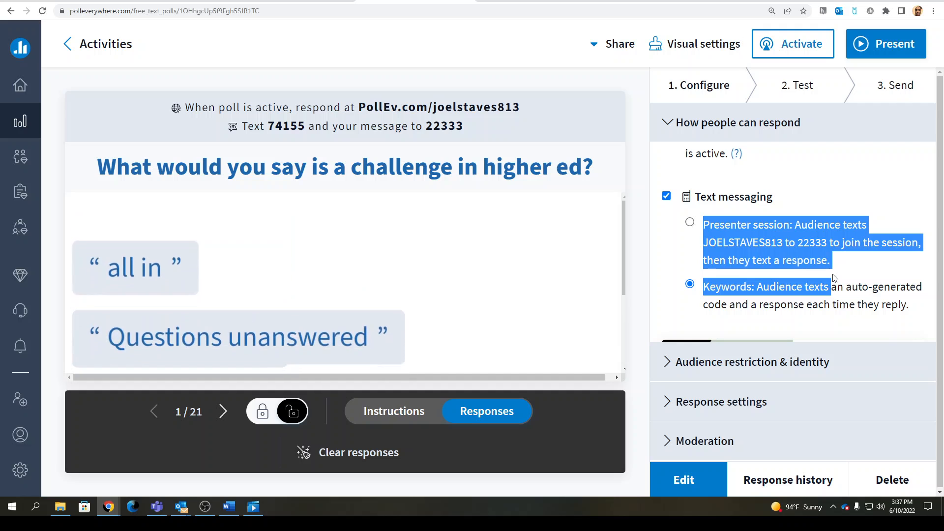
drag(833, 278, 834, 307)
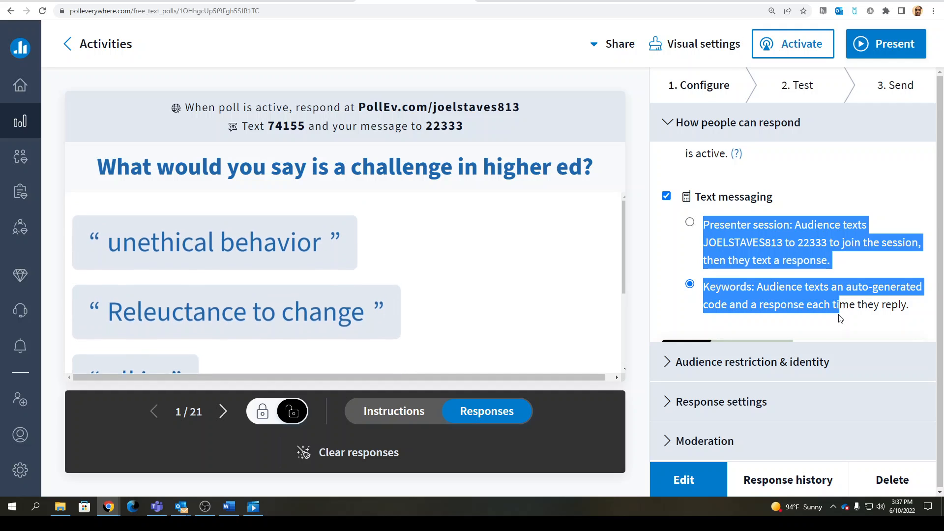
click(867, 200)
click(690, 223)
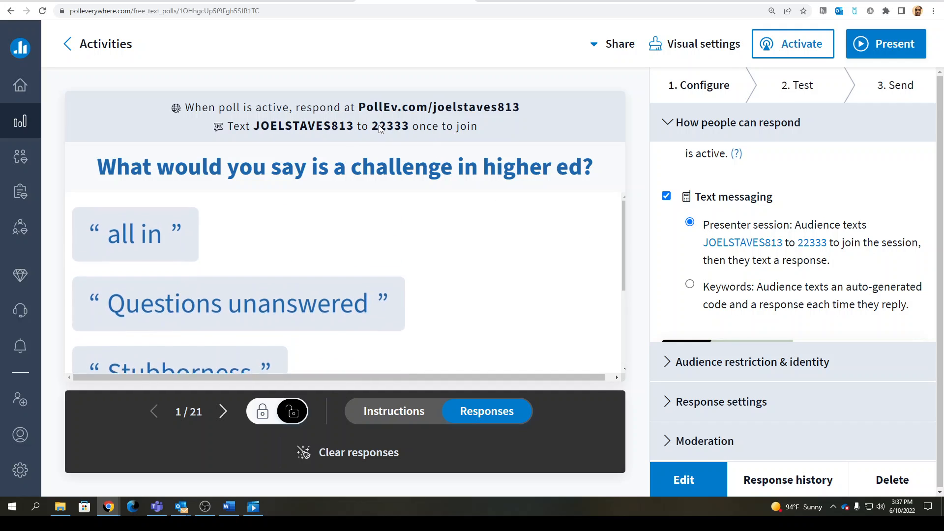
click(690, 288)
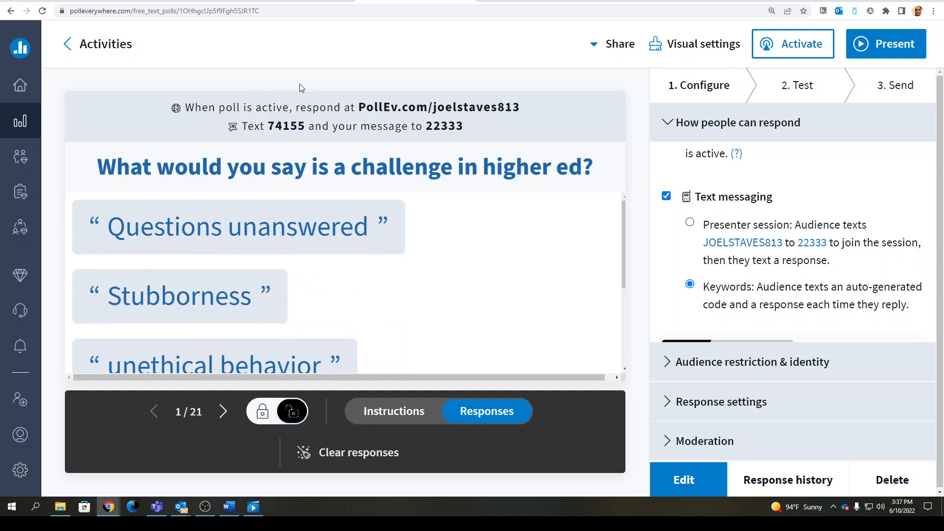
Step: Look over the audience restriction and identity options, and limit each person to up to 1 response in the response settings
click(742, 356)
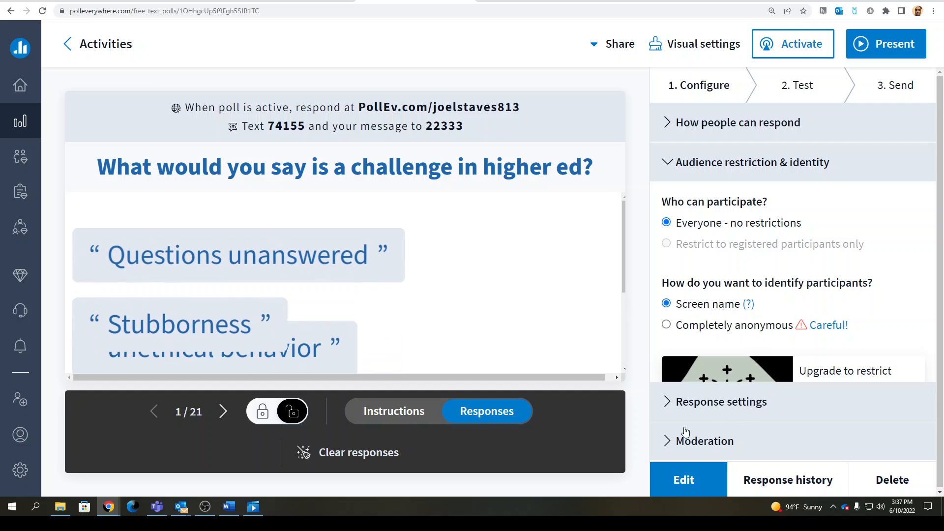
click(688, 401)
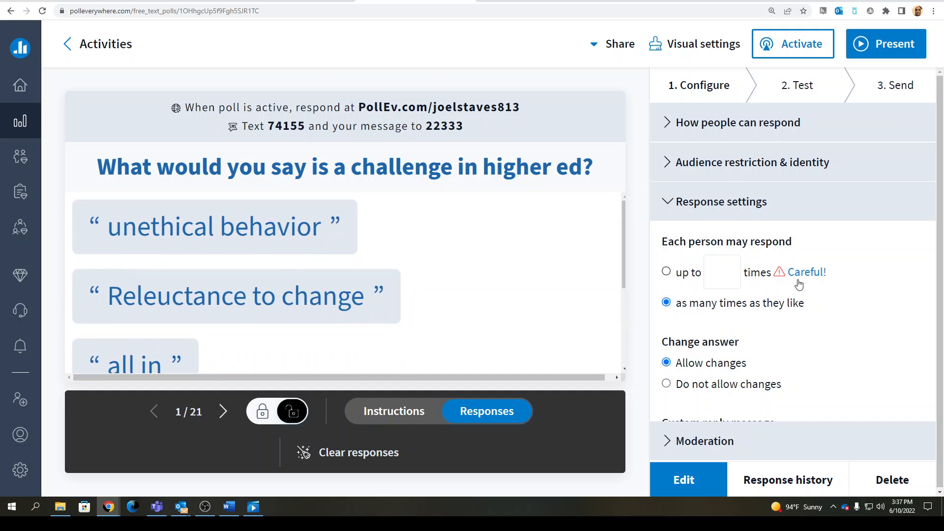
mouse_move(787, 279)
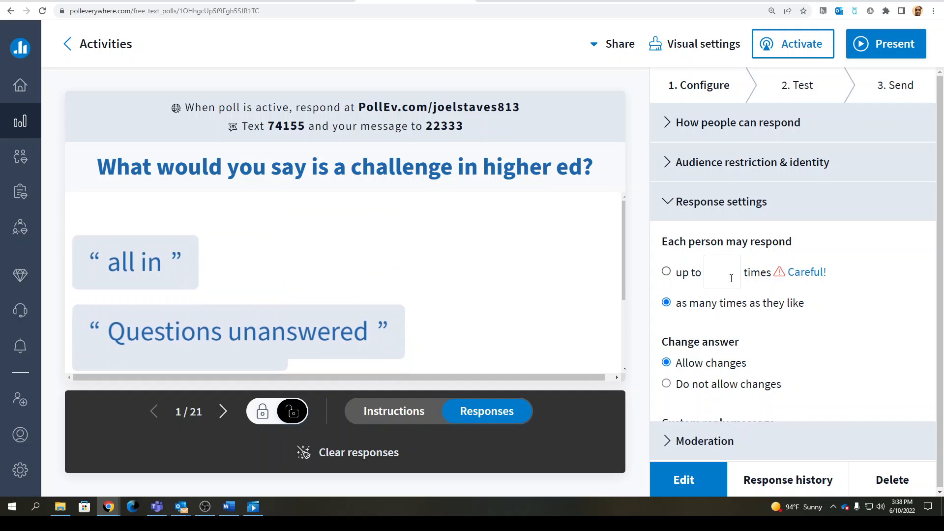
click(667, 273)
click(707, 274)
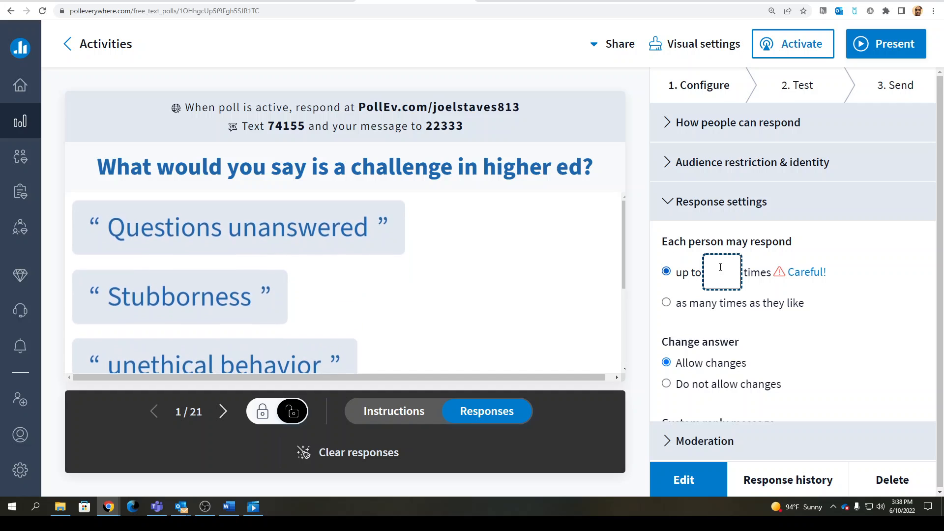
text(1)
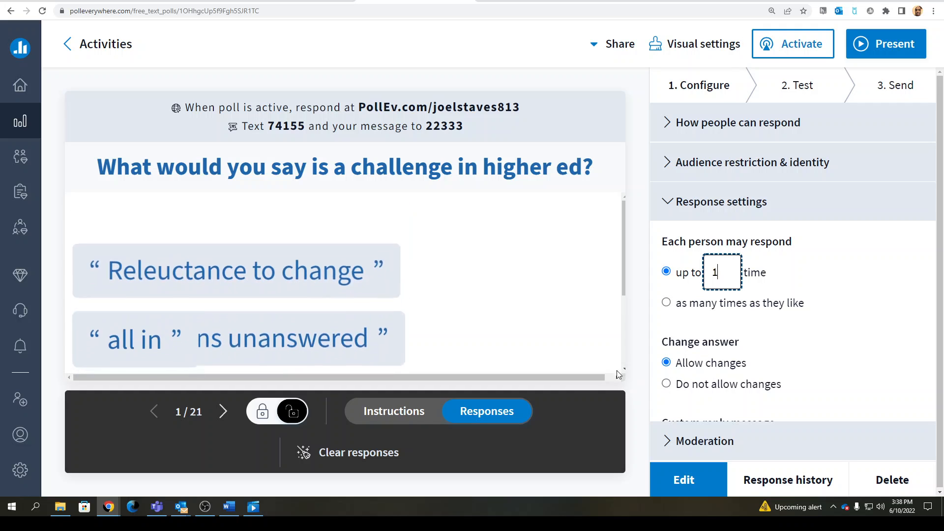
Step: Try the Do not allow changes option for answers, and return it to Allow changes
drag(670, 386, 665, 362)
click(666, 384)
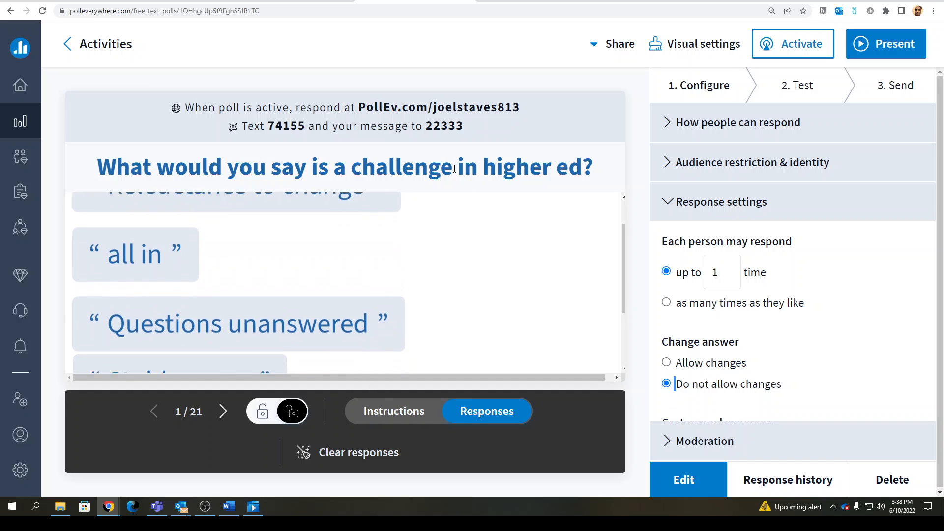
click(665, 364)
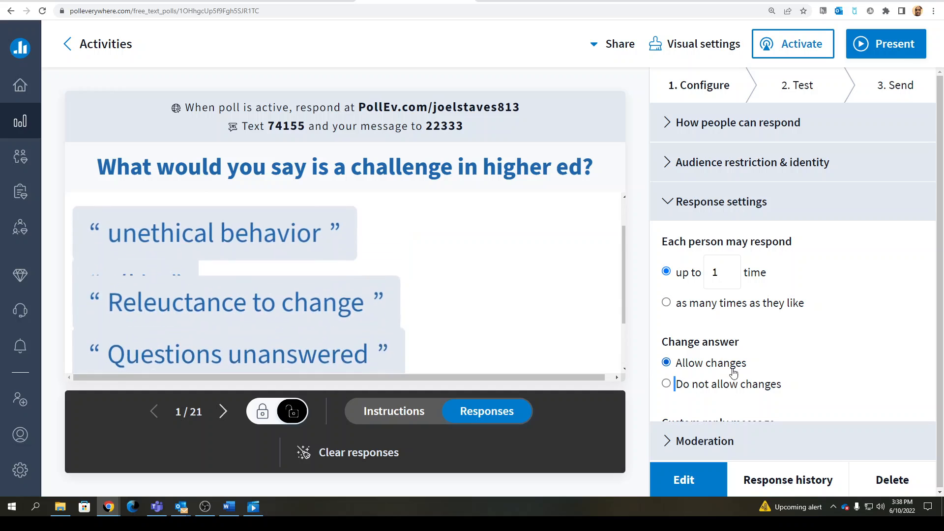
Step: Look over the custom reply message options and the activity's moderation and profanity filter settings
drag(795, 389, 822, 361)
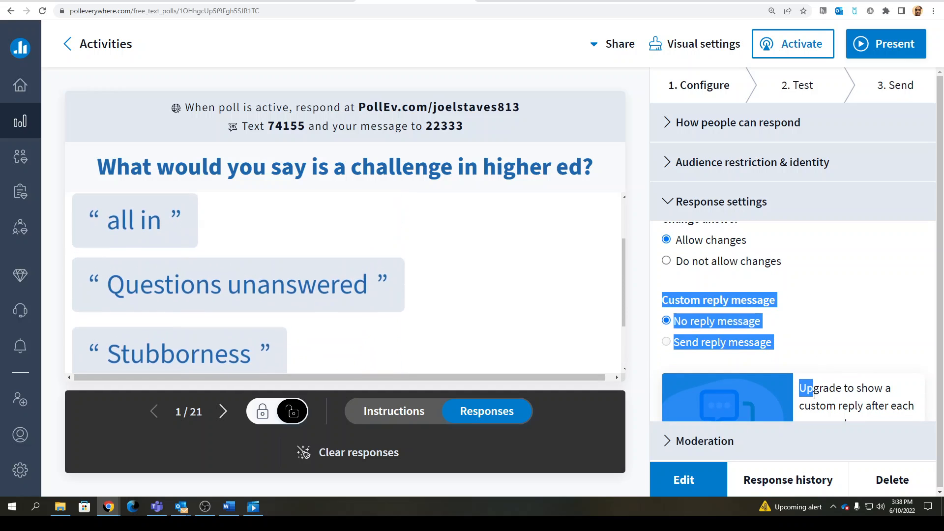
scroll(826, 354, down, 2)
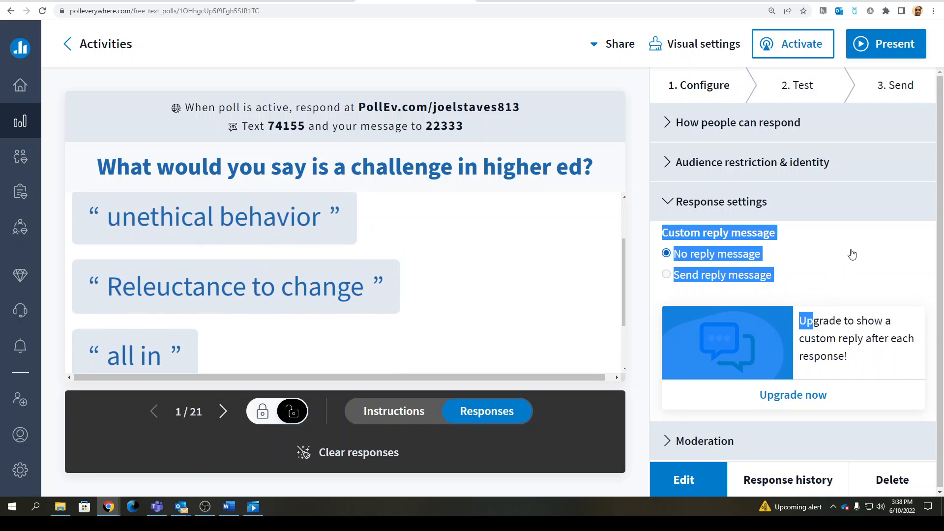
click(851, 254)
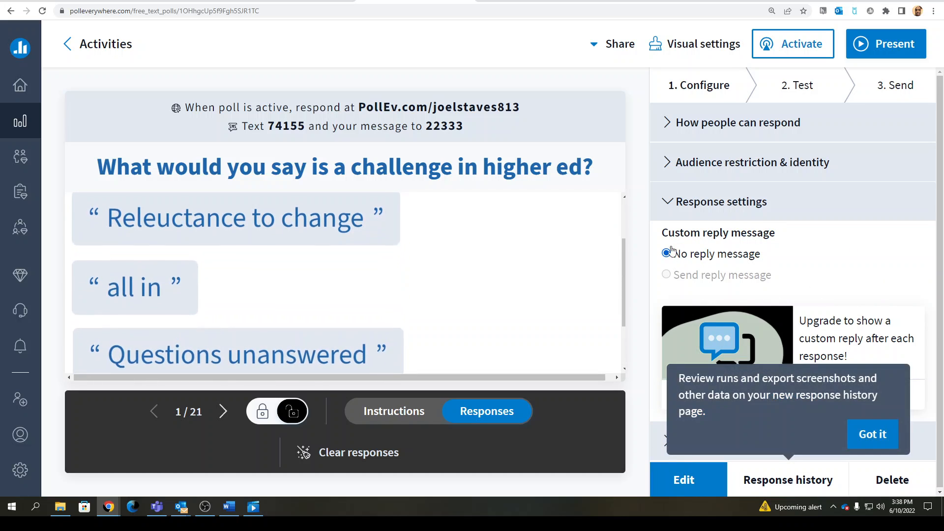
click(671, 441)
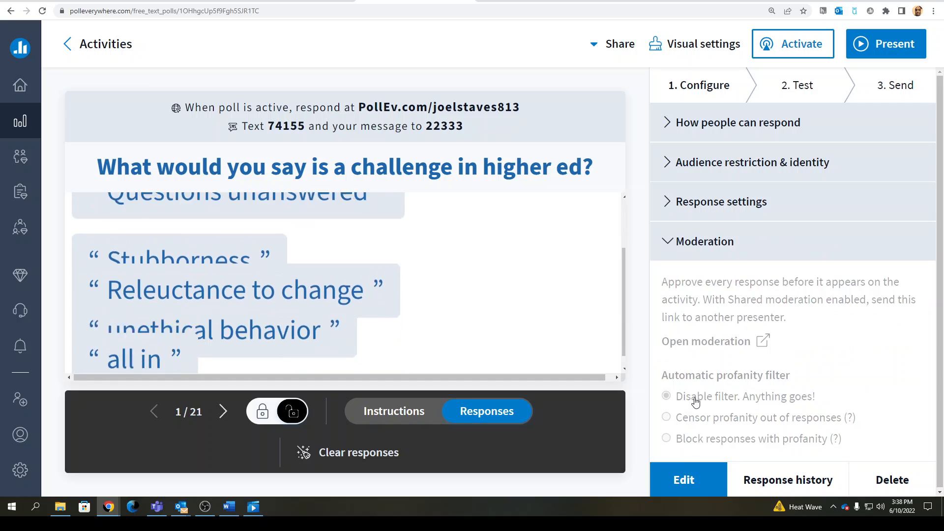
Step: Examine the web response preview in the activity's Test stage
click(785, 84)
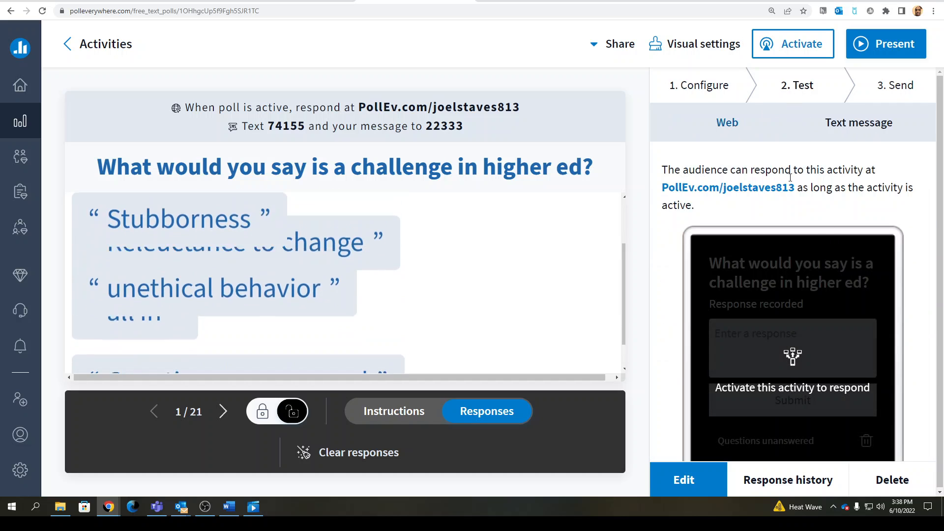
scroll(908, 431, down, 2)
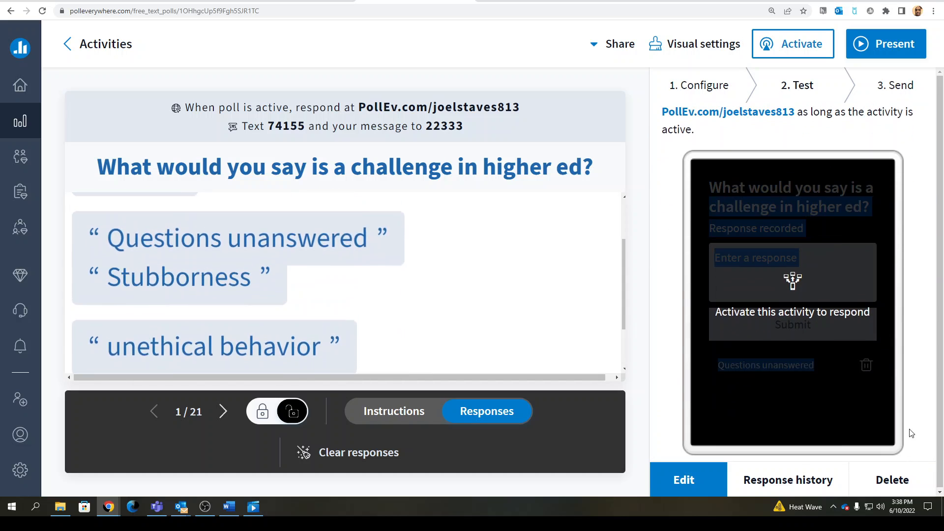
drag(922, 465, 868, 85)
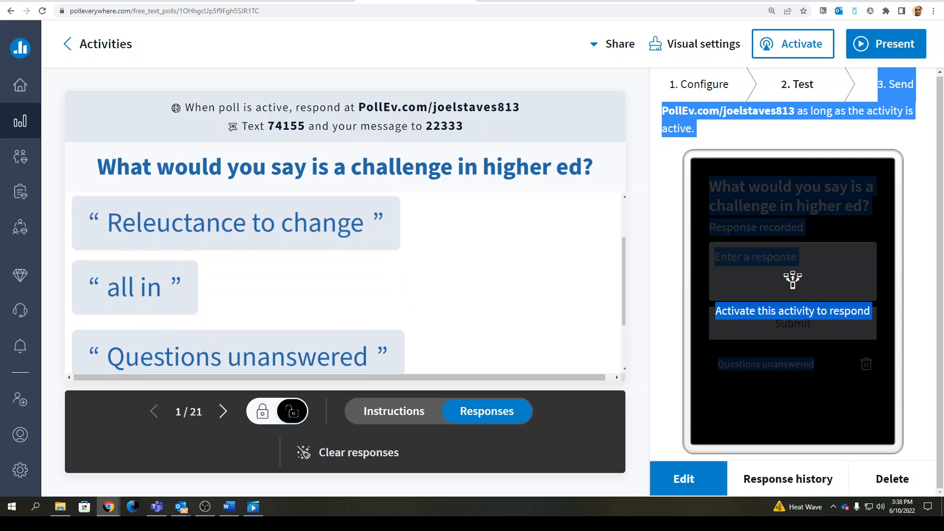
Step: Read the presentation instructions in the Send stage, and view the activity full screen before leaving the presentation
click(868, 85)
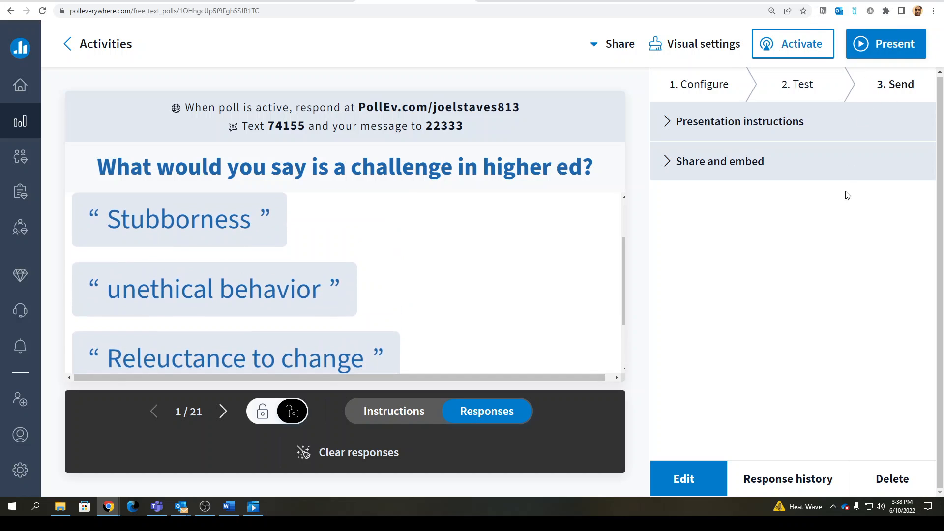
click(657, 112)
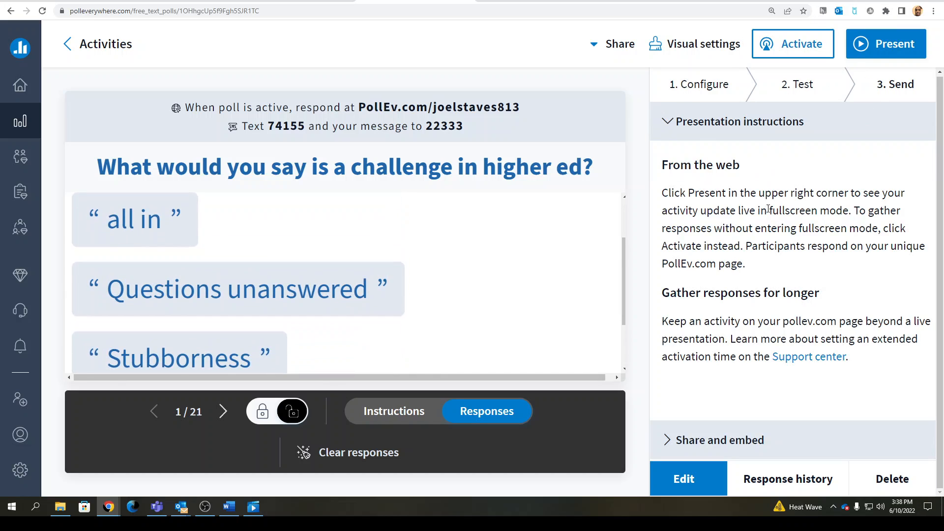
click(892, 37)
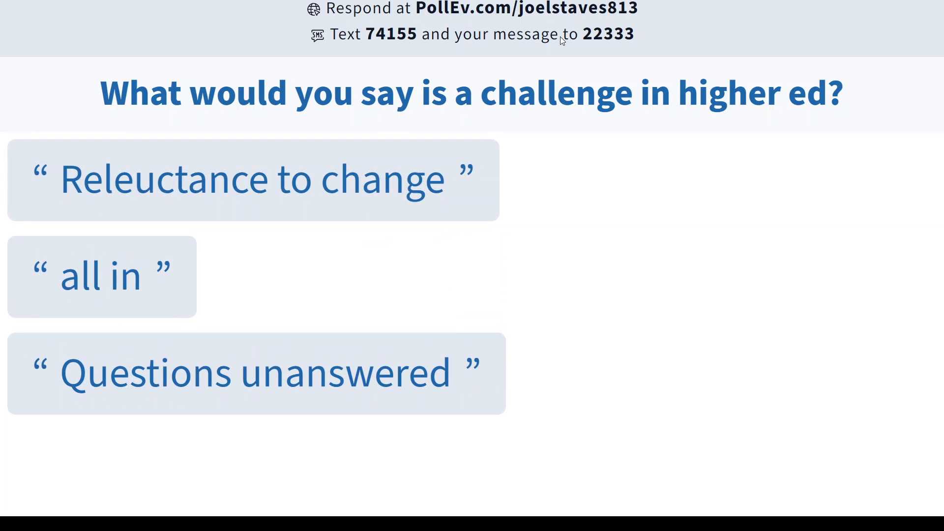
key(Escape)
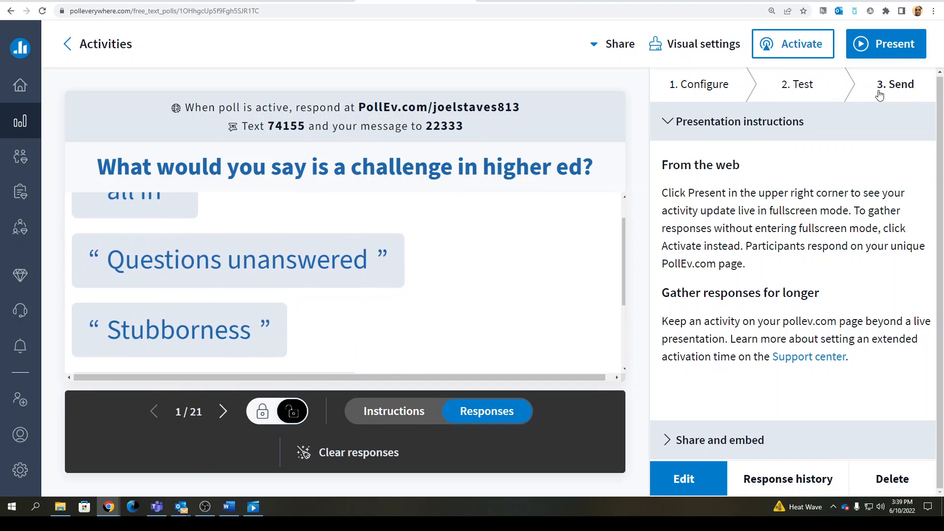
Step: Review the response link and embed options under Share and embed, and copy the activity's embed script
drag(746, 246, 715, 445)
click(715, 440)
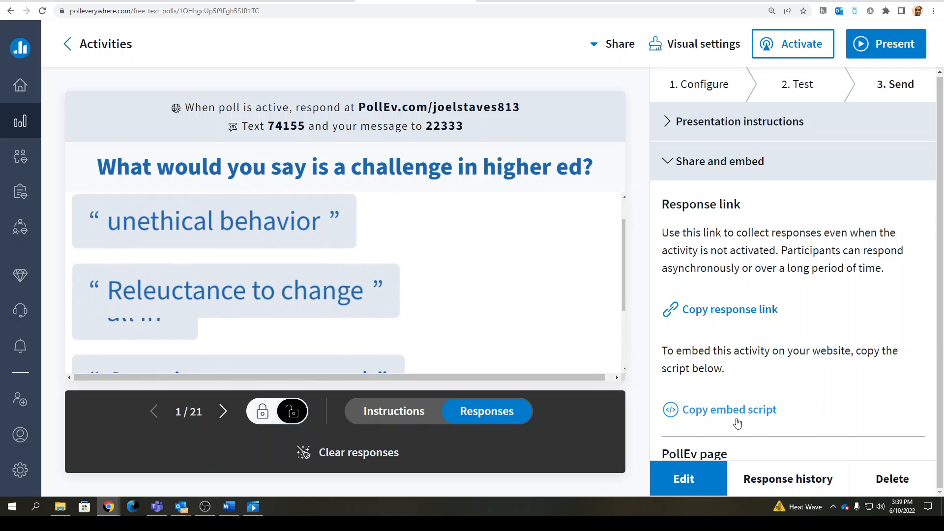
drag(771, 350, 764, 436)
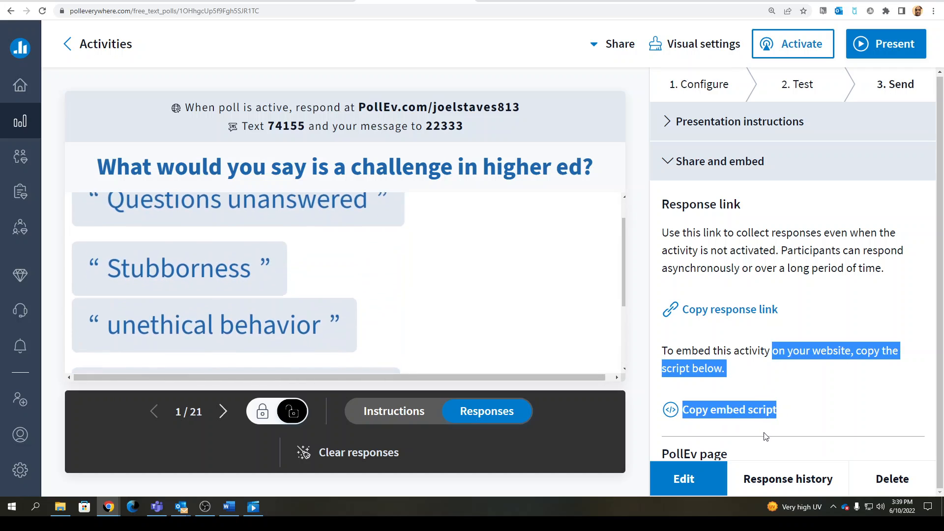
drag(829, 413, 817, 447)
drag(676, 371, 736, 357)
click(873, 388)
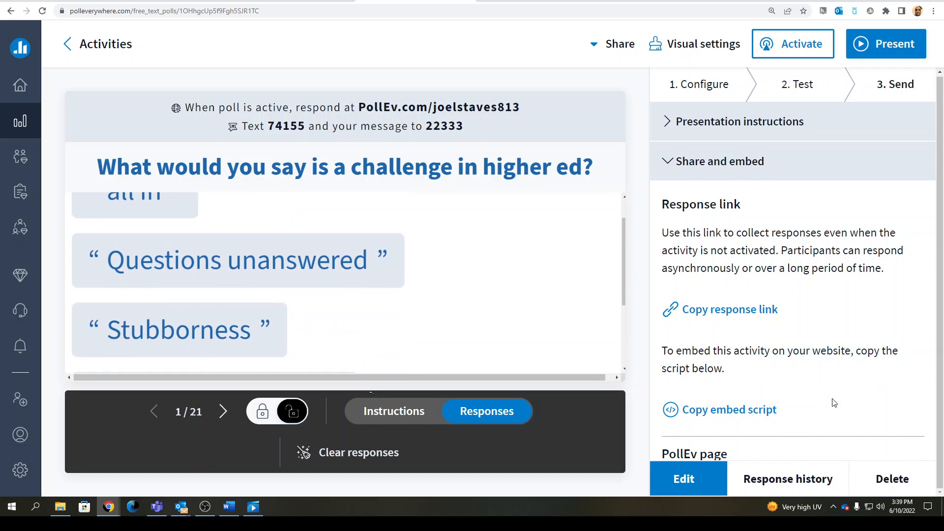
click(706, 416)
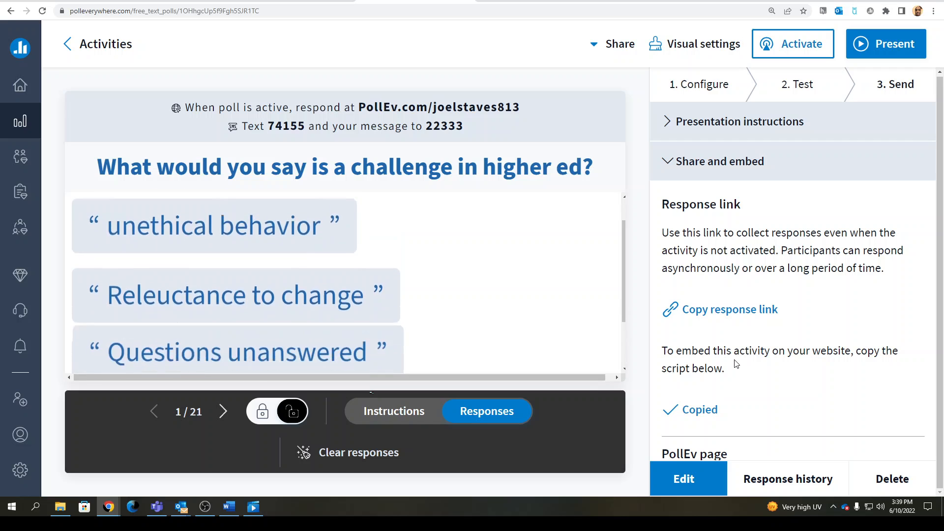
Step: Read the PollEv page details in Share and embed, including the activation duration, page link and embed script options
drag(736, 363, 777, 262)
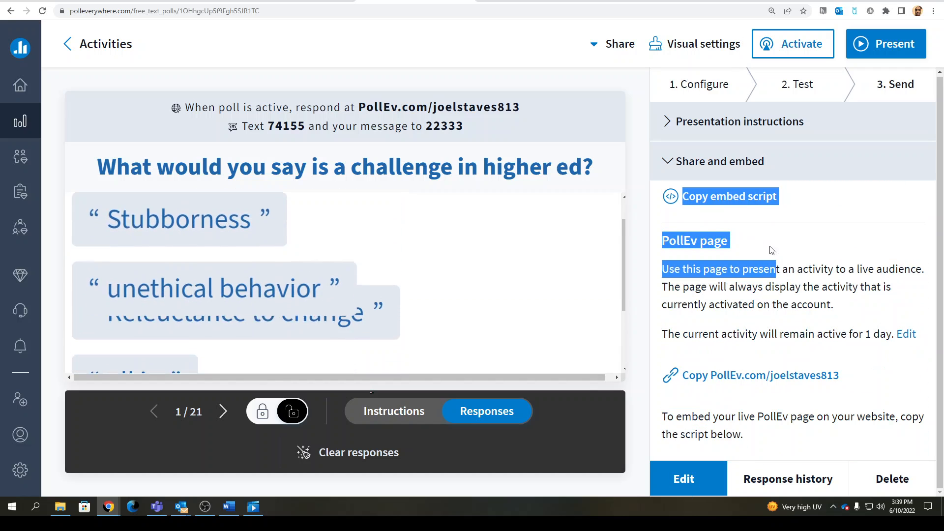
click(861, 315)
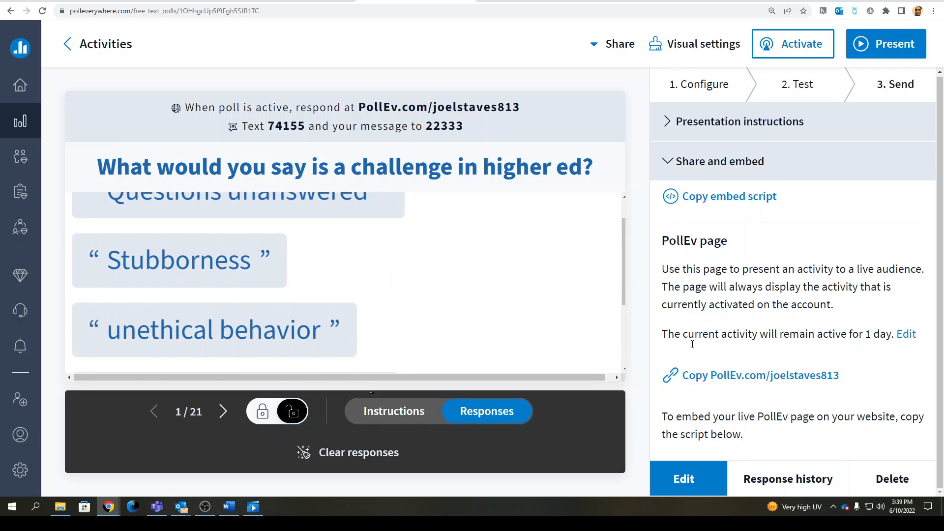
mouse_move(841, 333)
mouse_down()
mouse_move(825, 445)
mouse_move(816, 436)
mouse_move(836, 339)
mouse_up()
click(927, 290)
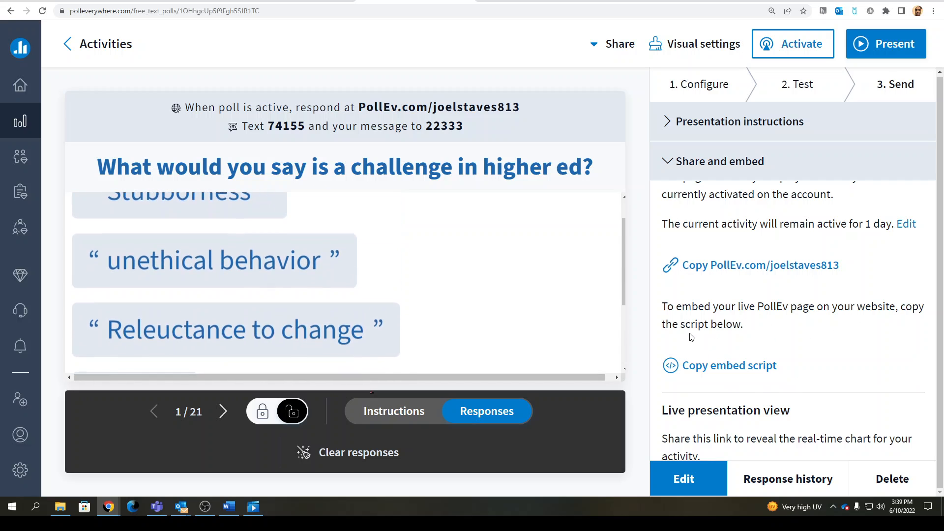
drag(809, 388, 824, 298)
click(879, 324)
Step: Examine the Live presentation view link and embed options in Share and embed
drag(815, 418, 848, 283)
click(851, 287)
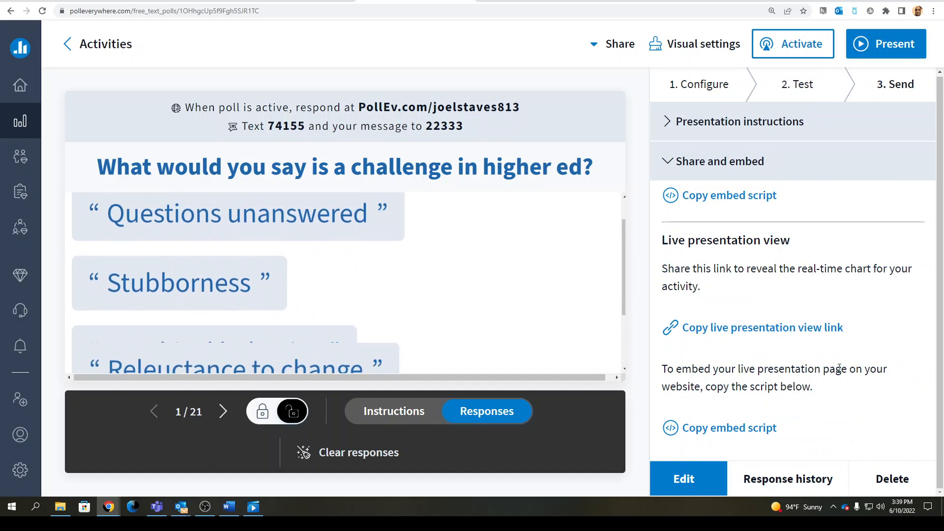
drag(682, 361, 848, 334)
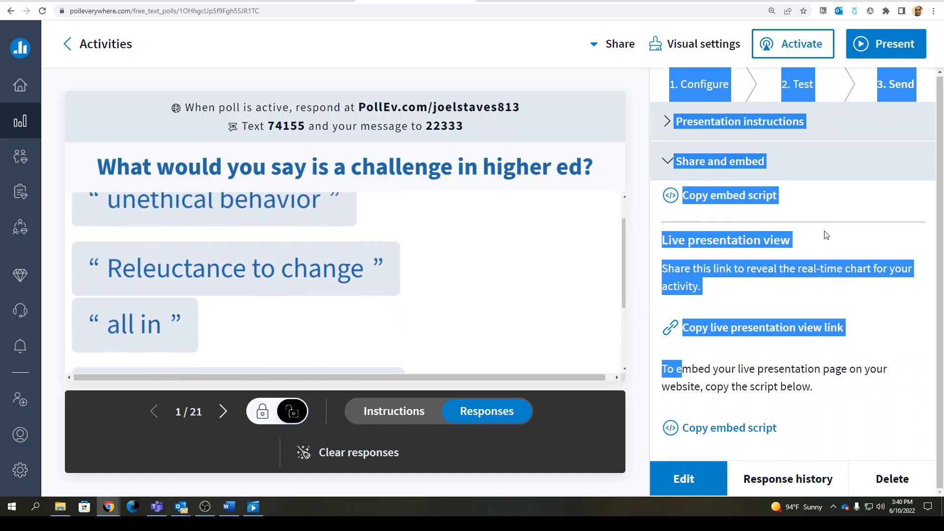
click(803, 257)
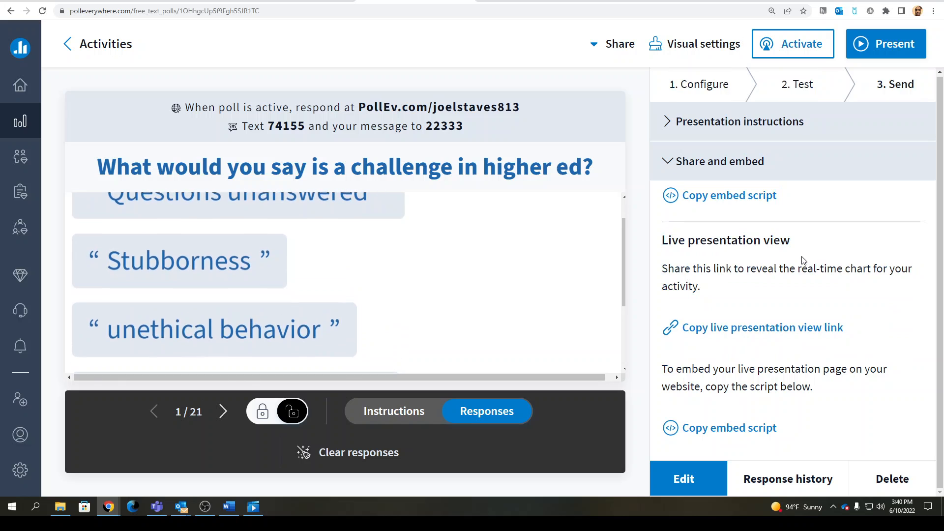
drag(682, 268, 705, 304)
click(833, 243)
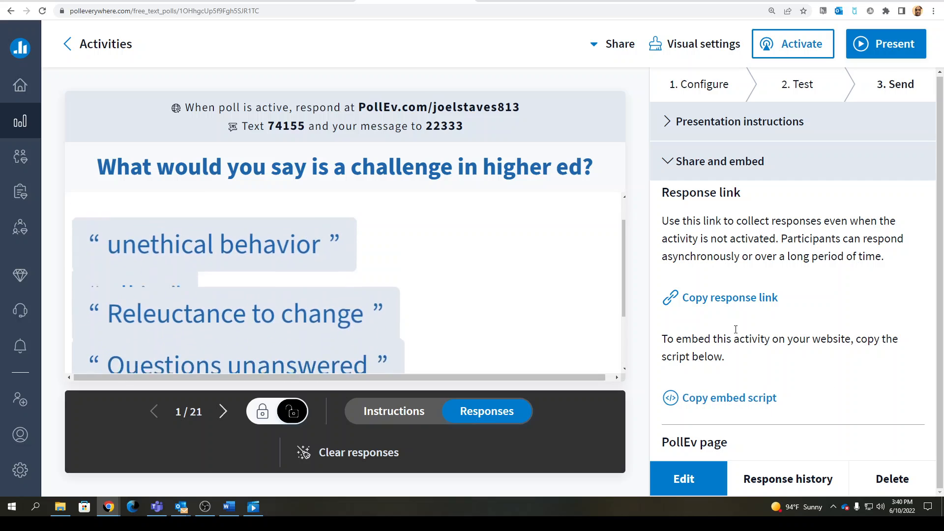
Step: Copy the activity's response link, open it in a new browser tab to view the participant page, and return to the activity
click(718, 299)
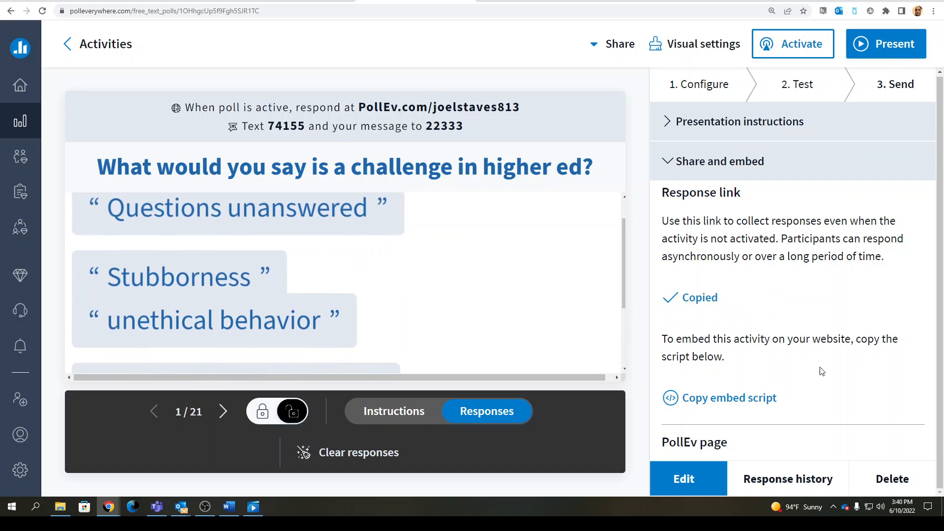
click(368, 10)
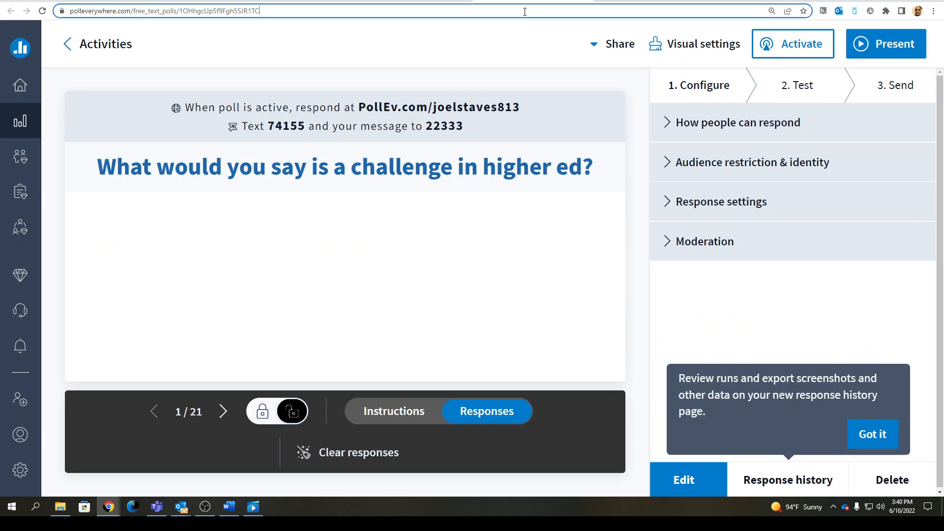
key(ctrl+v)
key(Return)
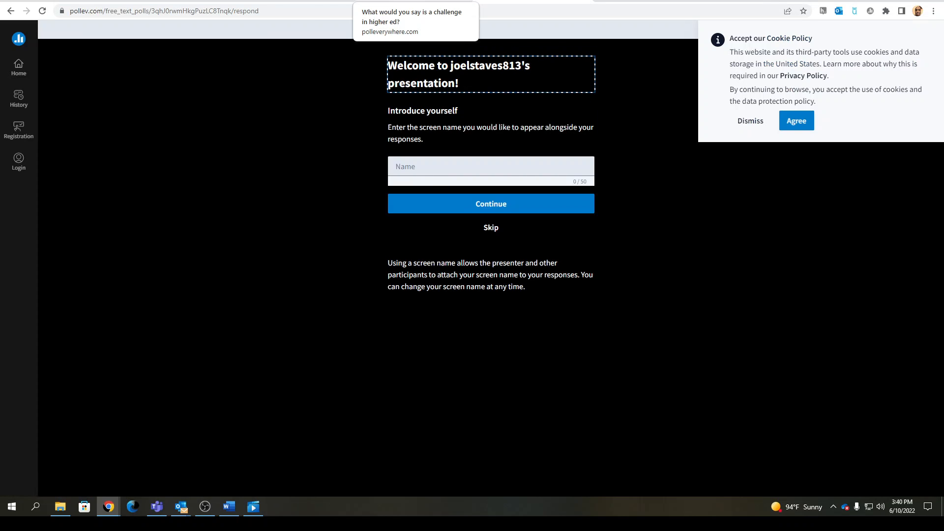
click(415, 3)
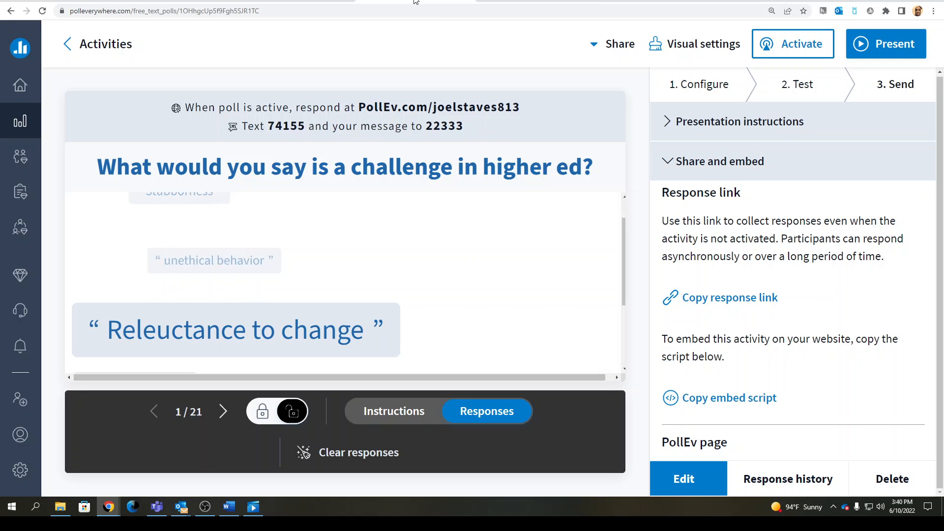
Step: Copy the activity's embed script, and open the Canvas dashboard through uttyler.edu/canvas, leaving Student View
click(715, 399)
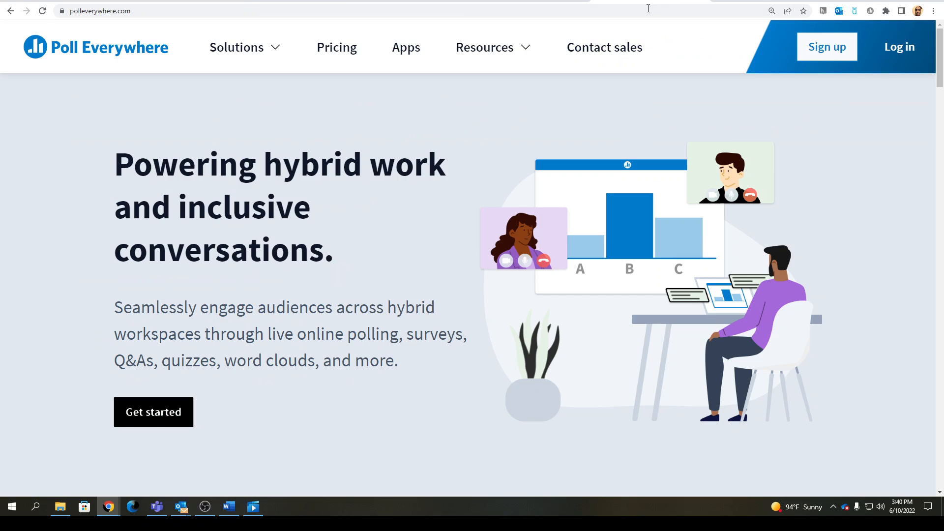
click(637, 10)
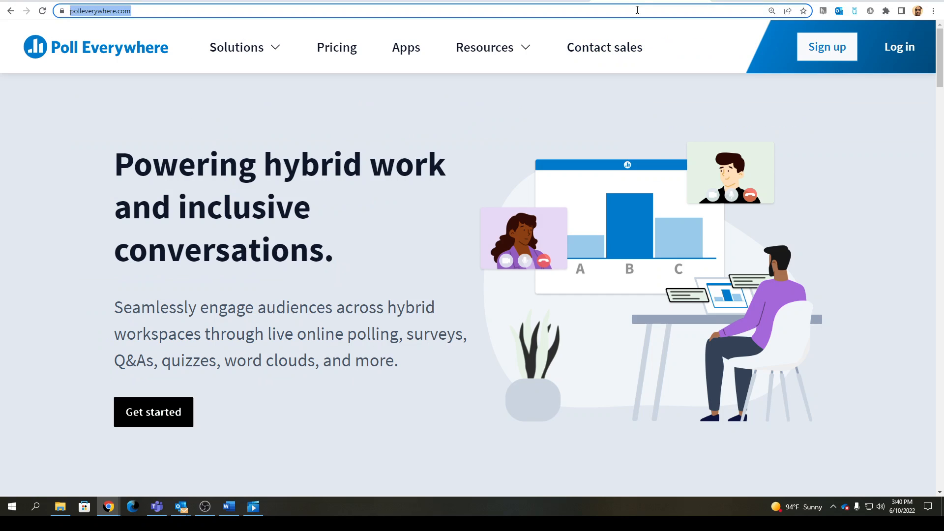
text(uttyler.edu/canvas)
key(Return)
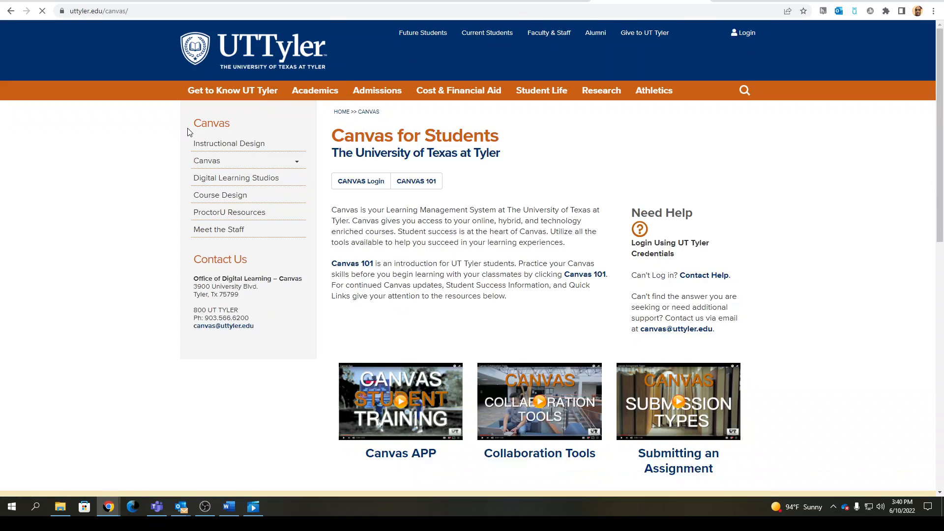
click(352, 186)
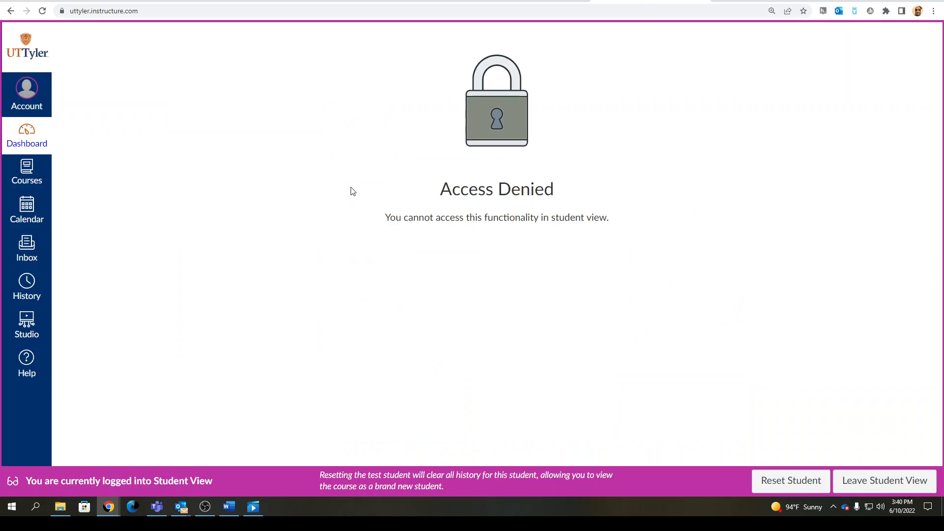
click(855, 481)
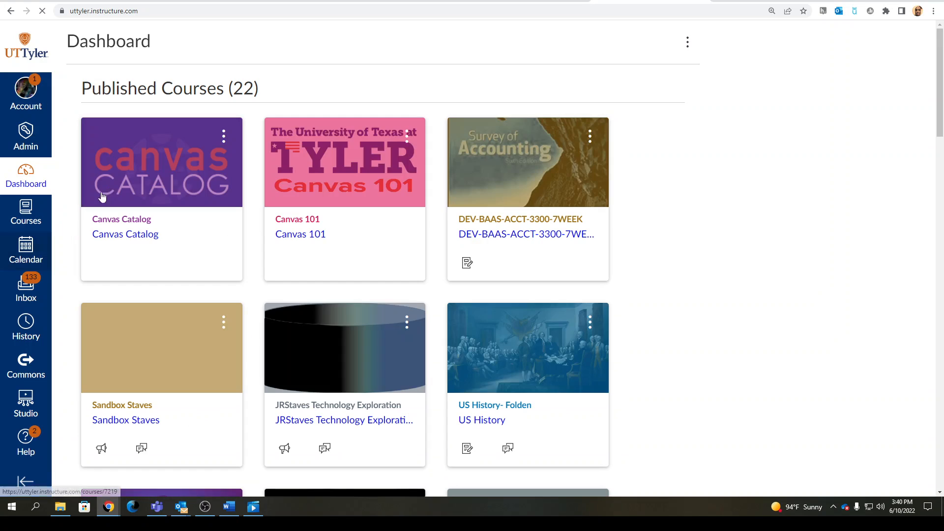
Step: Open the instructor's own Sandbox course, not the apps testing one, and go to its Modules page
click(23, 209)
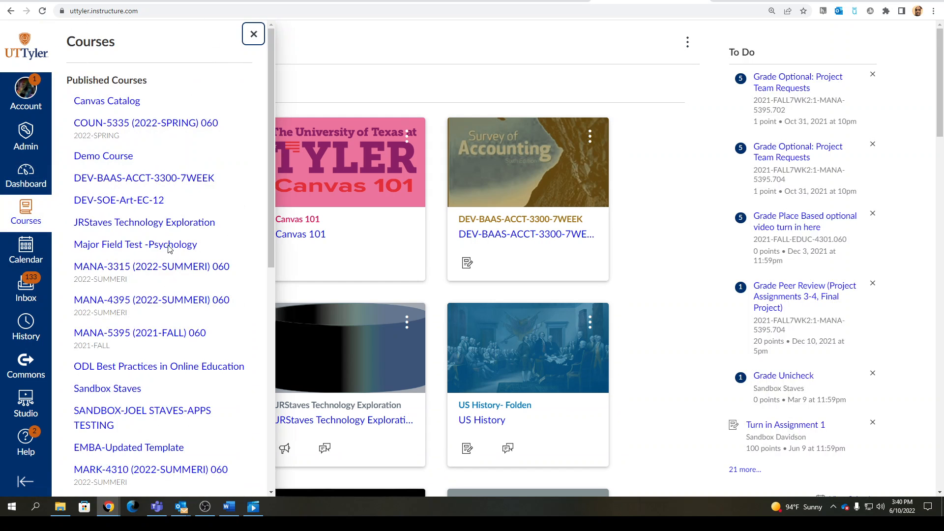
drag(271, 238, 269, 283)
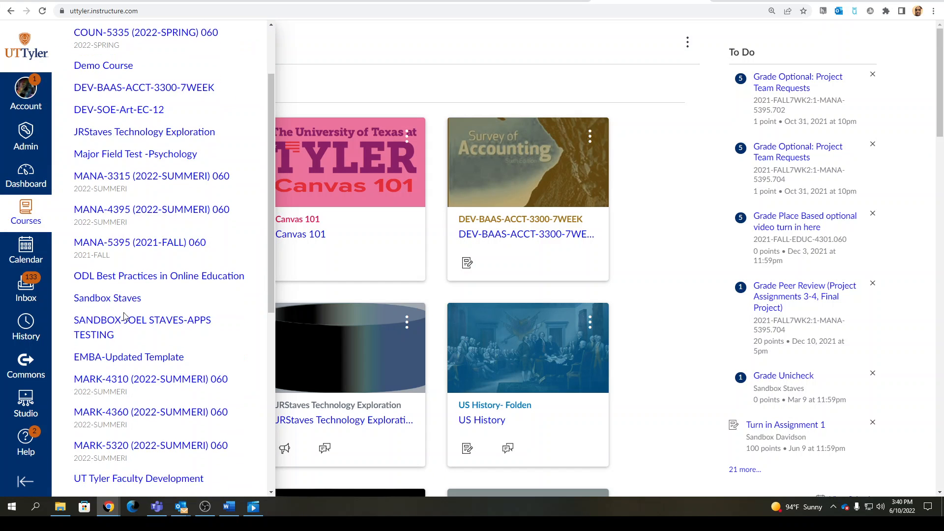
click(109, 303)
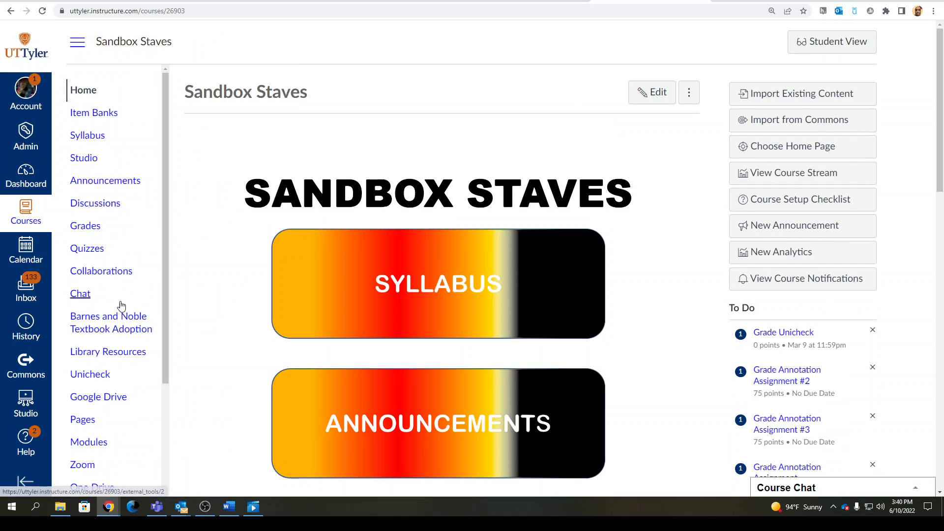
scroll(126, 245, down, 4)
scroll(248, 320, down, 4)
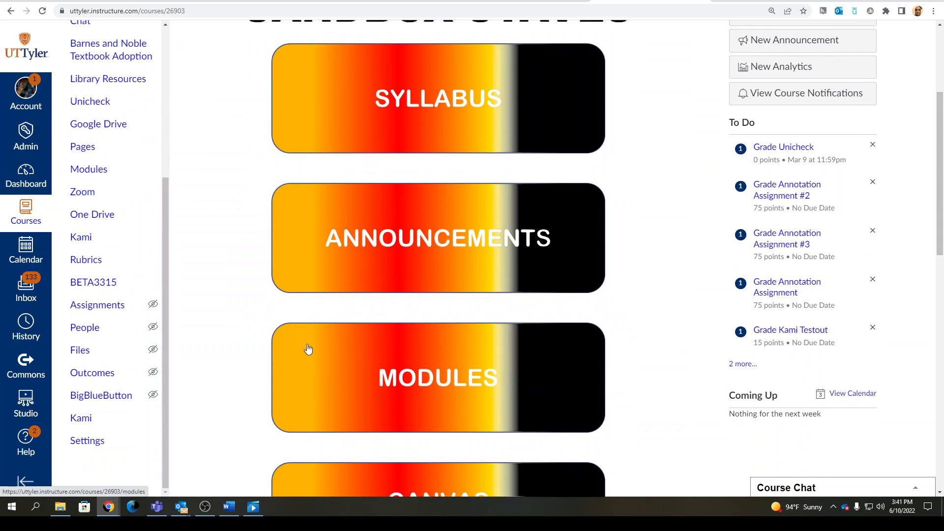
click(402, 337)
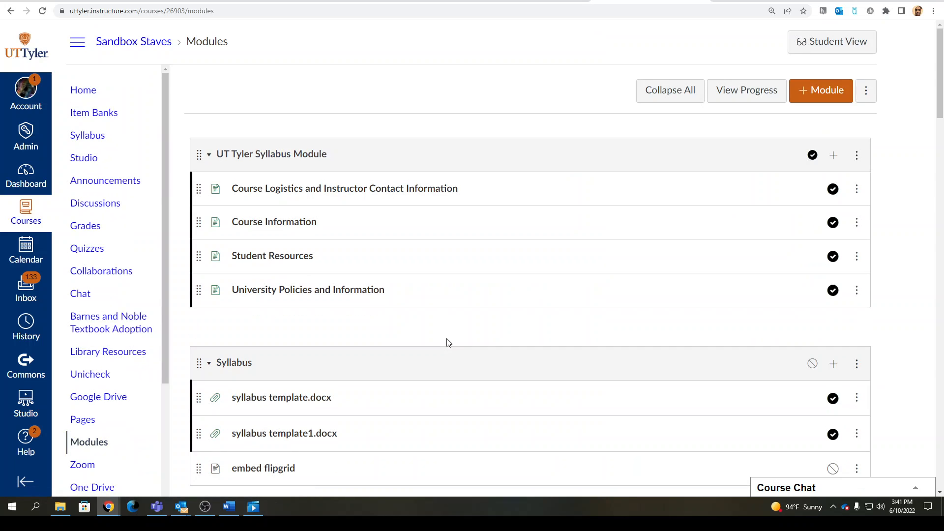
Step: Add a new page named "PollEverywhere Activity" to the Participation module
scroll(461, 405, down, 20)
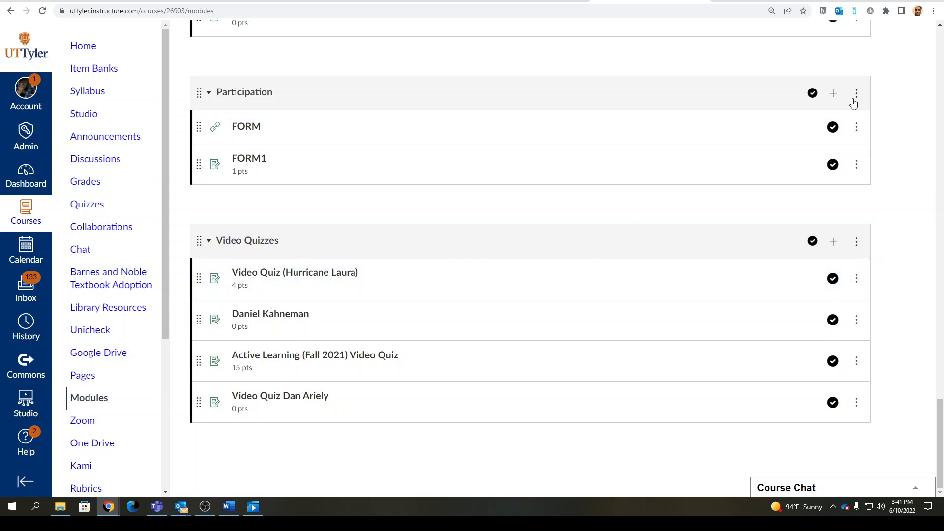
click(834, 95)
click(354, 159)
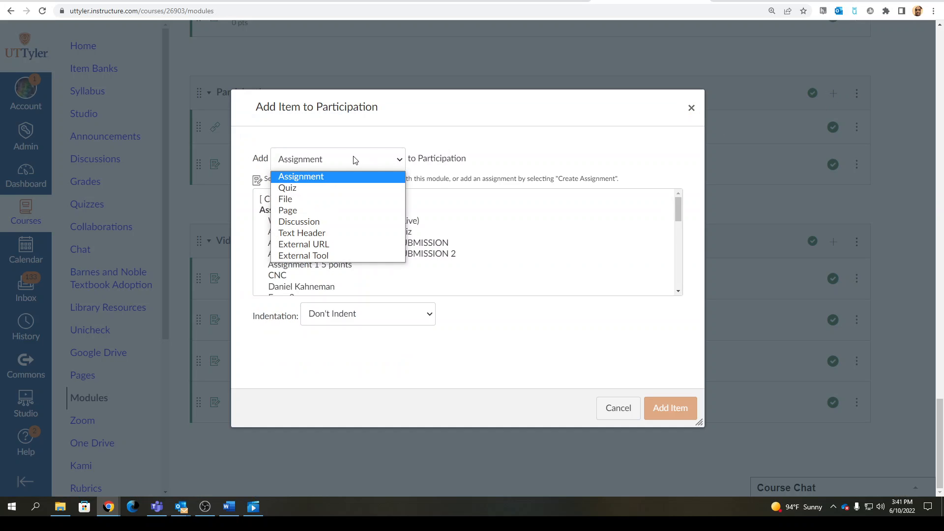
click(287, 215)
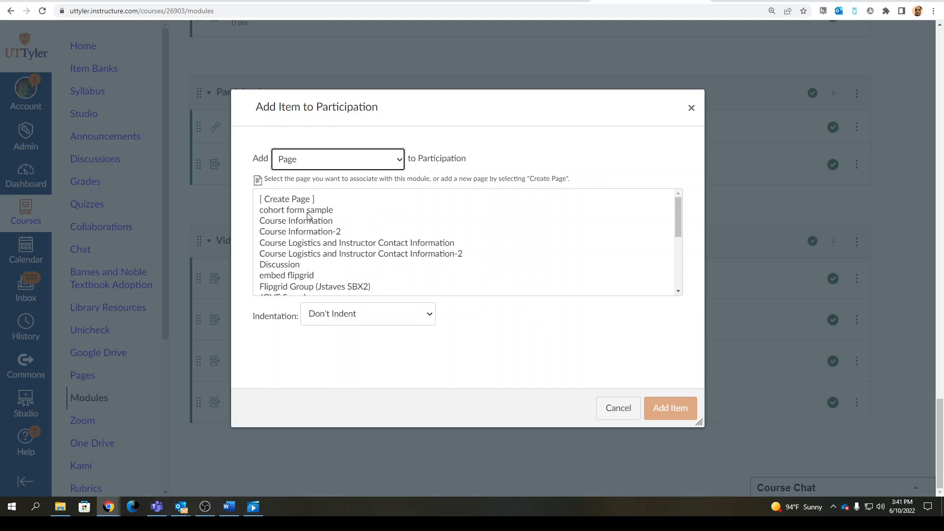
click(289, 200)
click(340, 320)
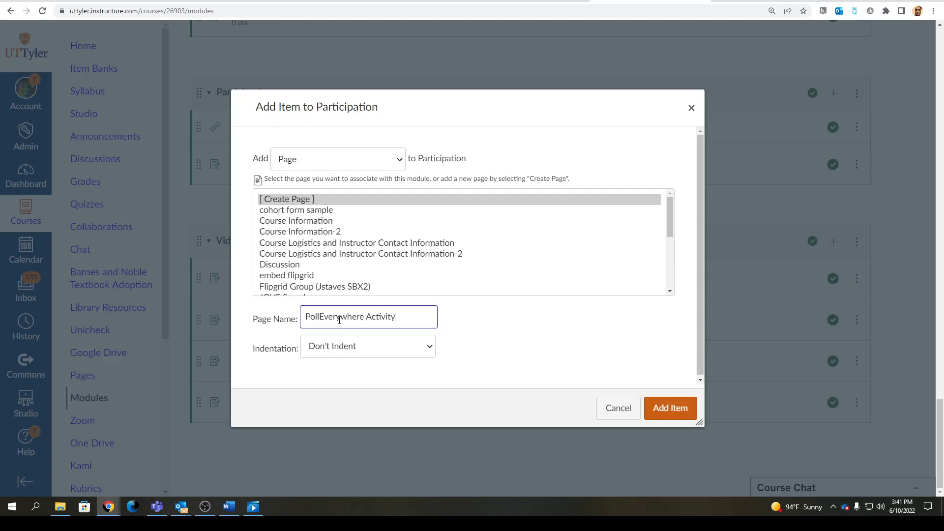
click(669, 408)
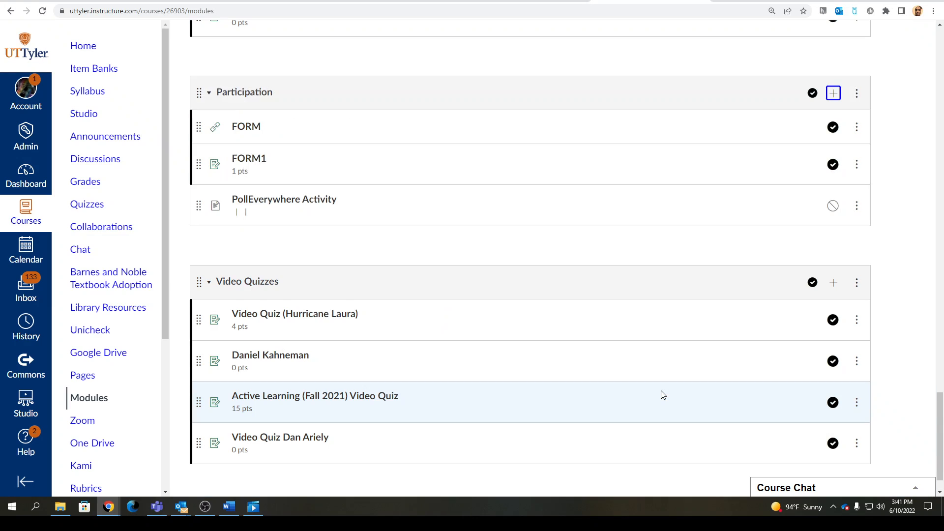
Step: Publish the PollEverywhere Activity page and open it for editing
click(838, 207)
click(316, 206)
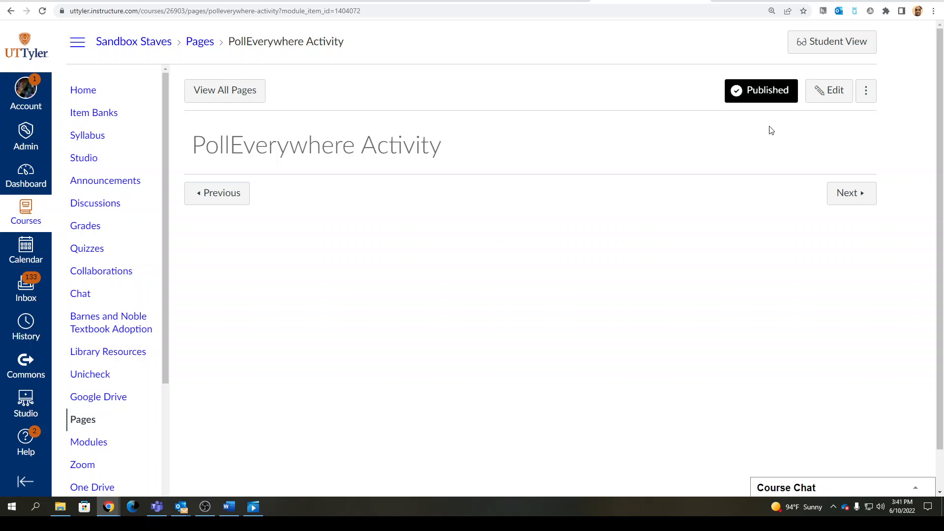
click(829, 91)
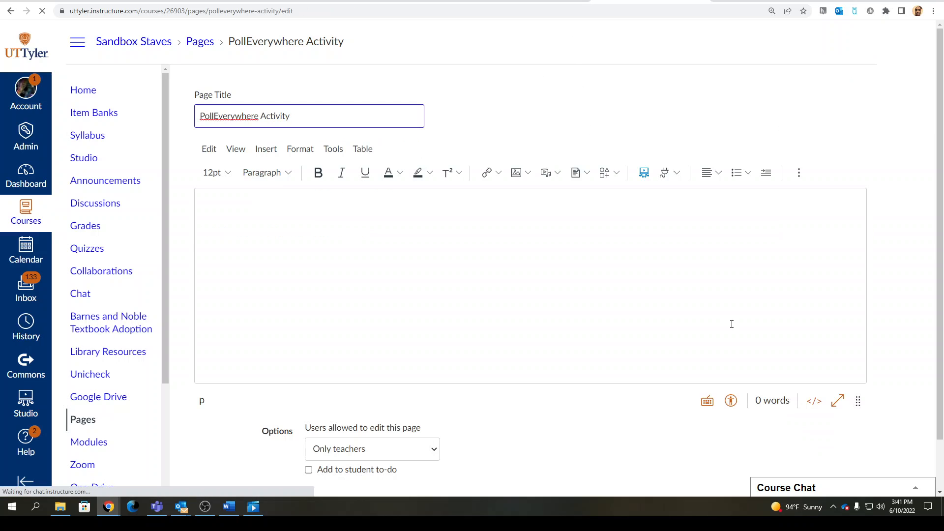
scroll(629, 310, down, 1)
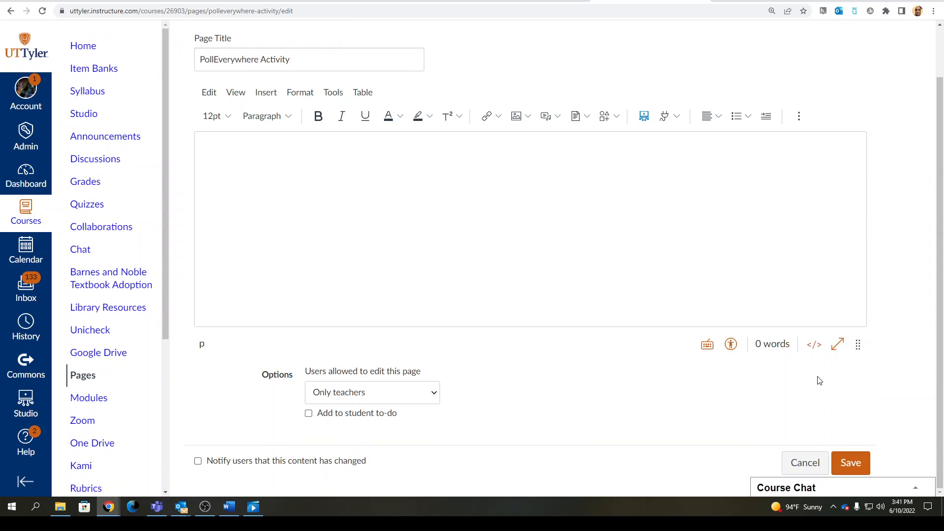
Step: Insert the Poll Everywhere activity's embed script into the Canvas page's raw HTML, and return to the rich content view
click(814, 345)
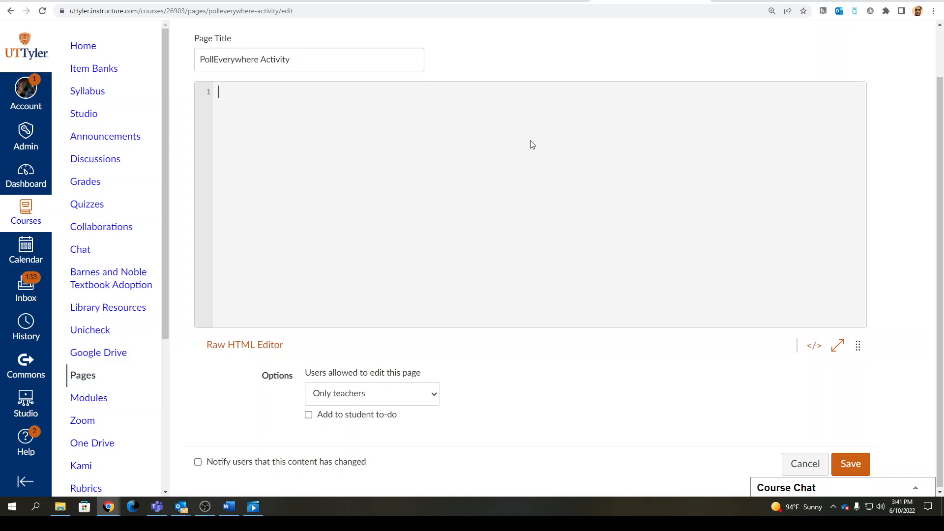
click(413, 1)
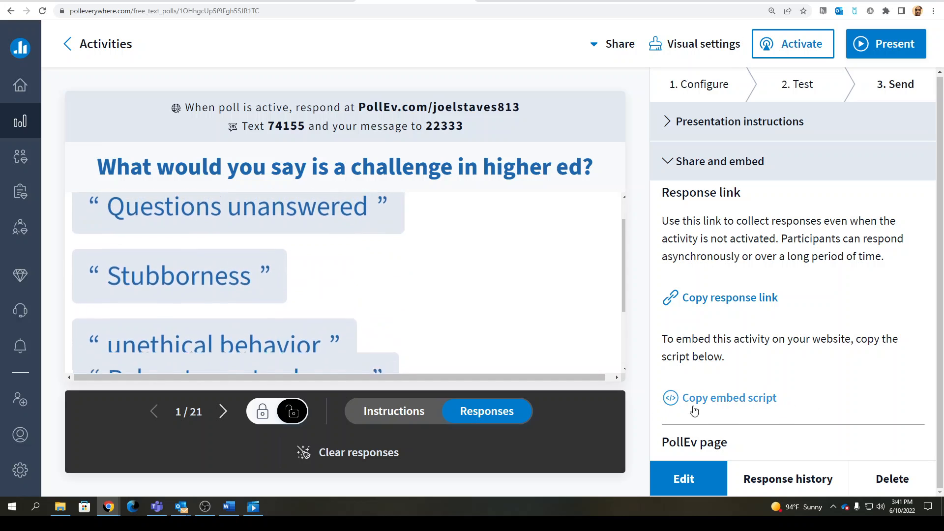
click(716, 397)
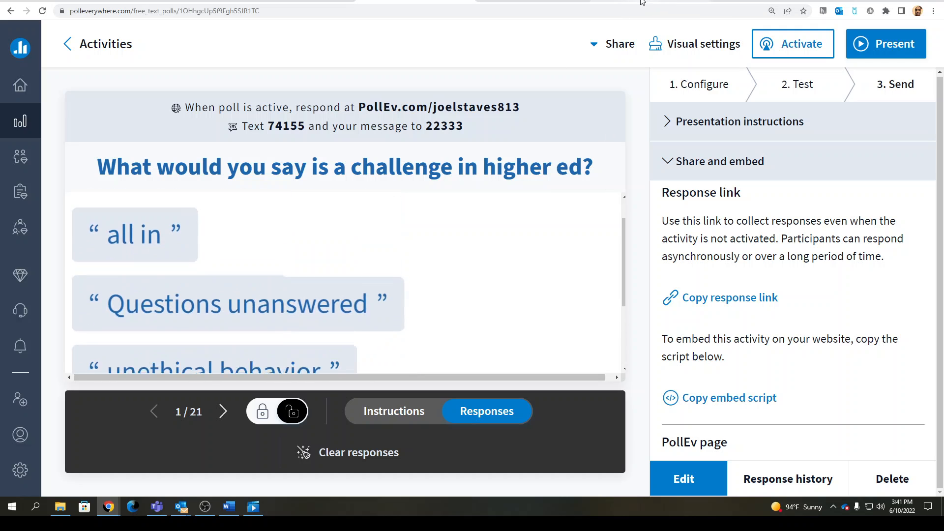
click(678, 1)
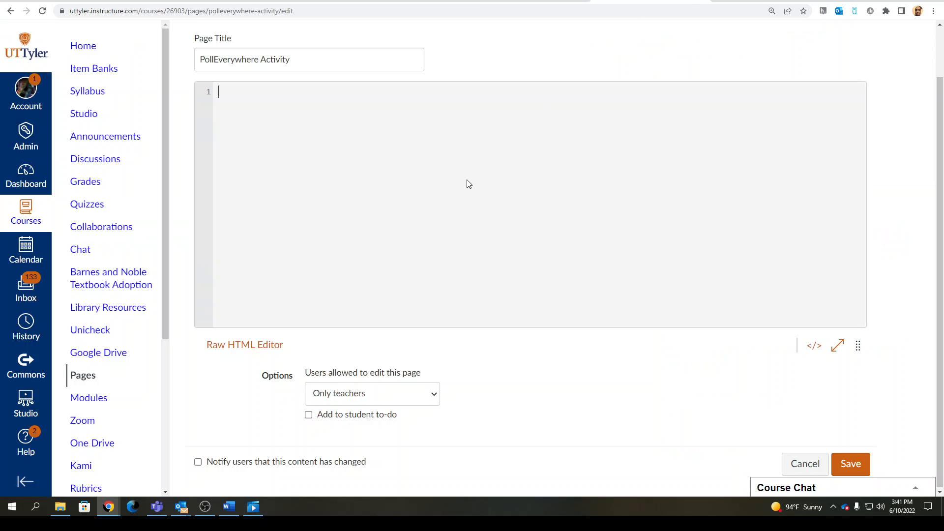
click(254, 102)
text(<iframe src="https://pollev-embeds.com/free_text_polls/3qhJ0rwmHkgPuzLC8Tnqk/respond" width="800px" height="600px"></iframe>)
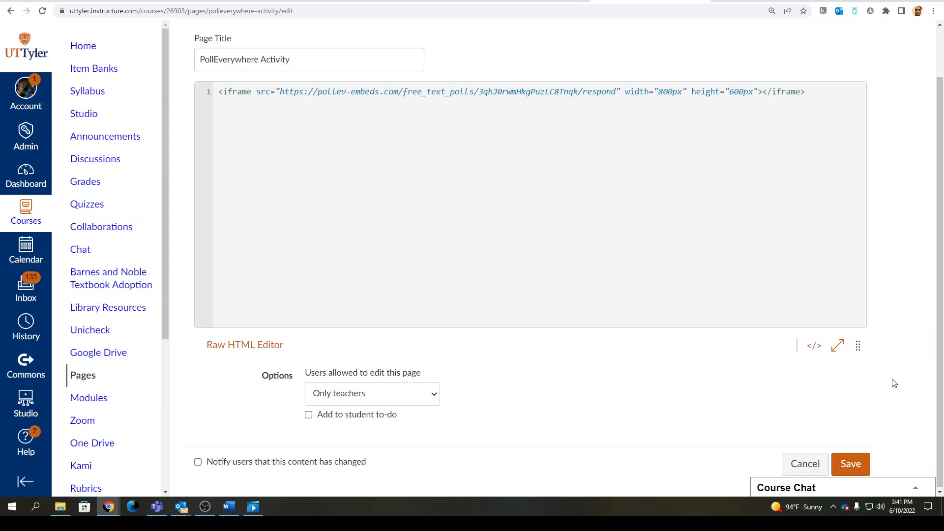
click(814, 347)
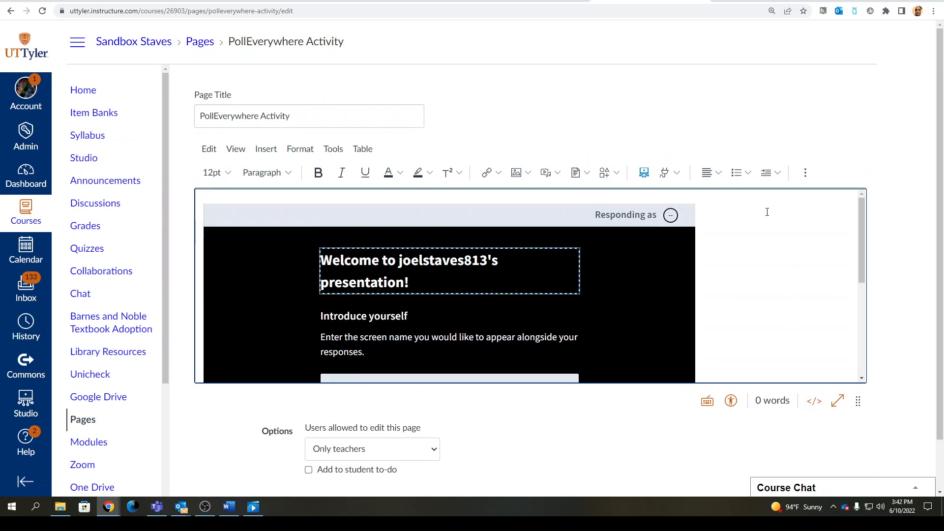
Step: Look over the embedded activity's welcome screen and continue to the question without giving a screen name
click(759, 264)
scroll(739, 312, down, 4)
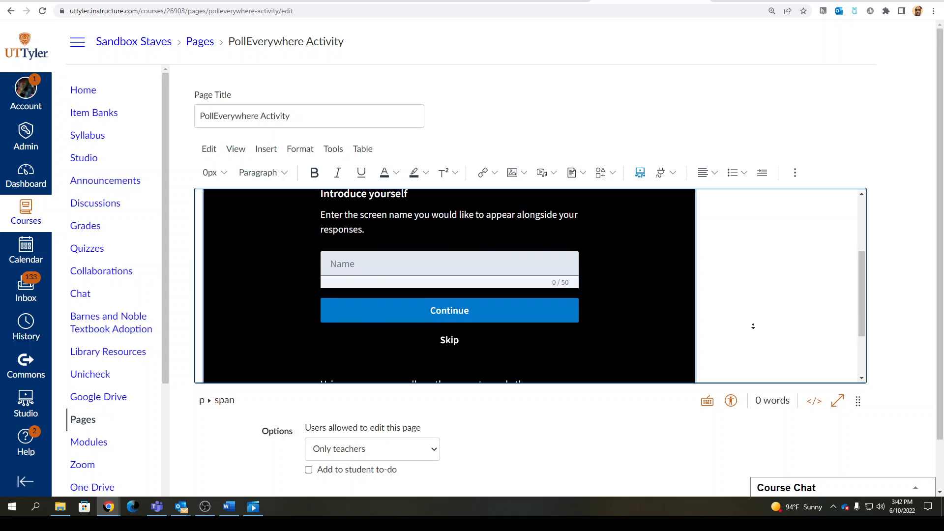
scroll(737, 295, up, 5)
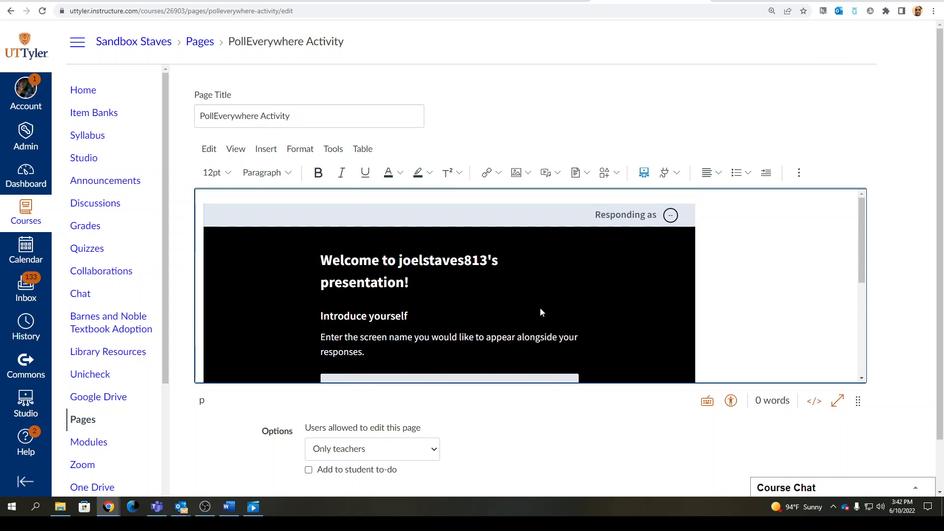
scroll(796, 344, down, 3)
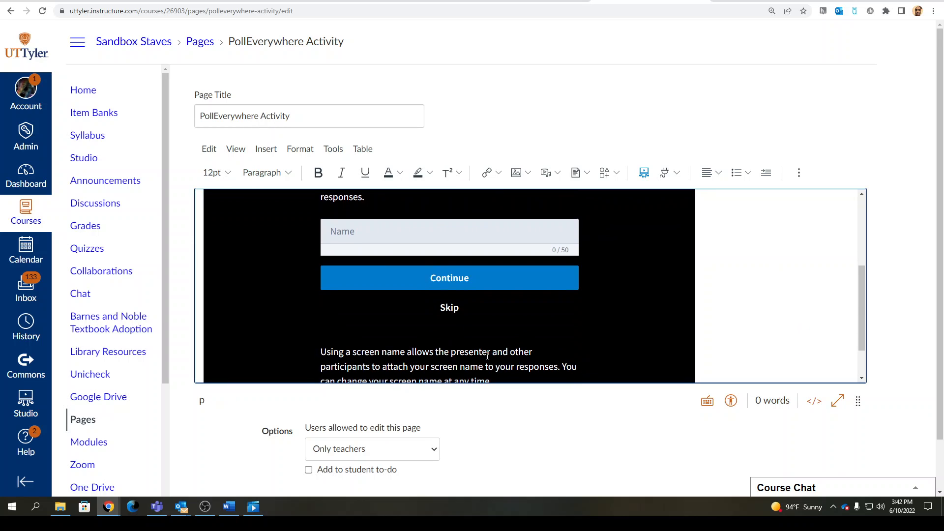
scroll(820, 354, up, 2)
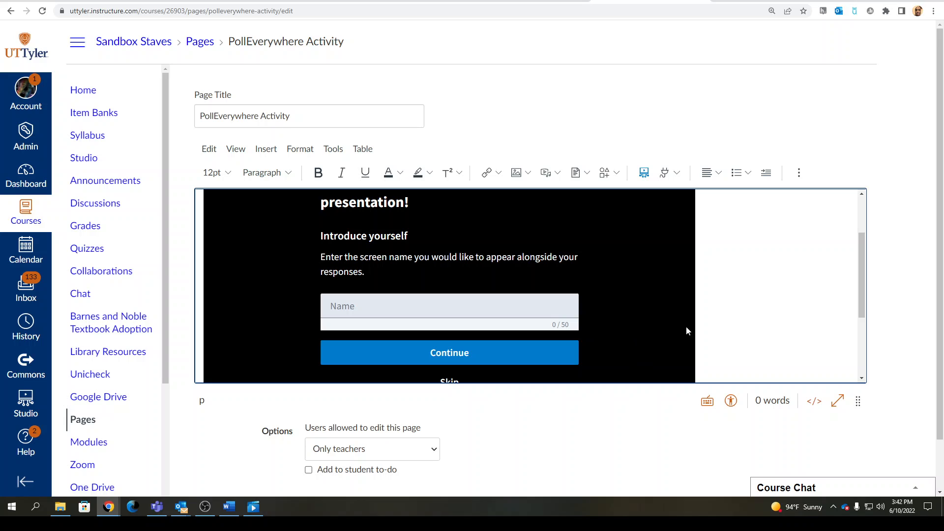
click(500, 311)
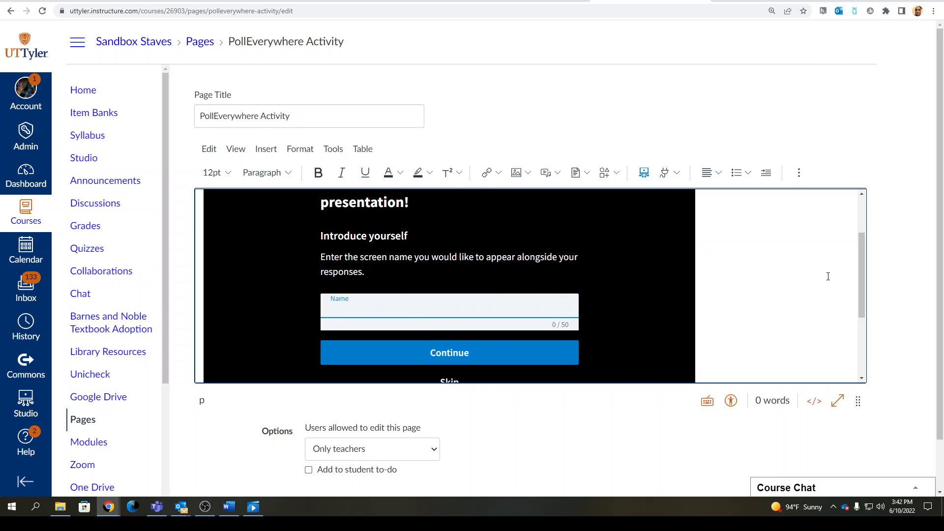
scroll(828, 277, down, 2)
middle_click(798, 293)
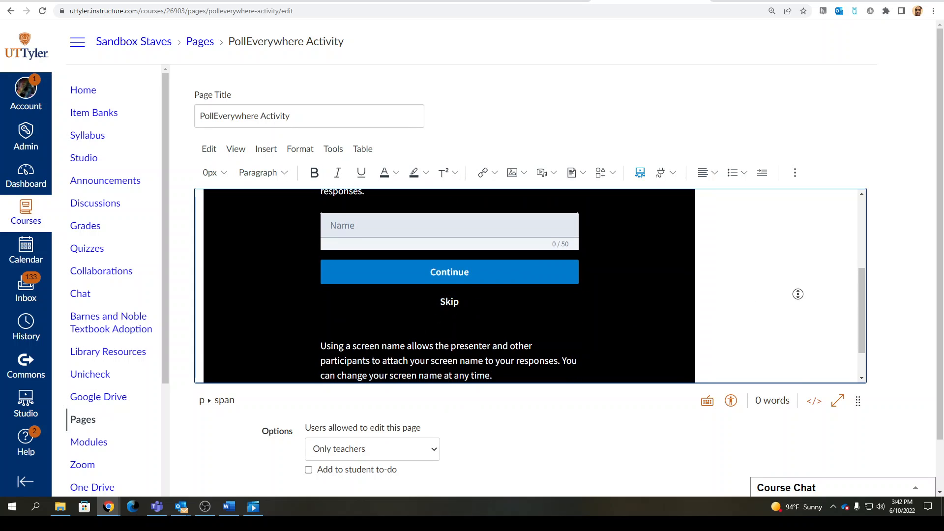
scroll(798, 293, down, 1)
click(447, 272)
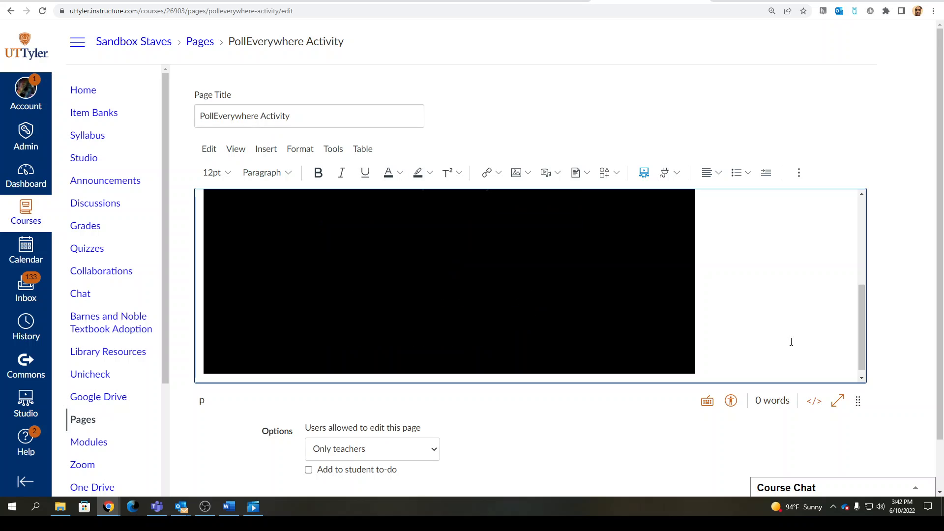
Step: Examine the embedded question's response form, including the response field, the submission area and the responding-as participant label
scroll(794, 319, up, 4)
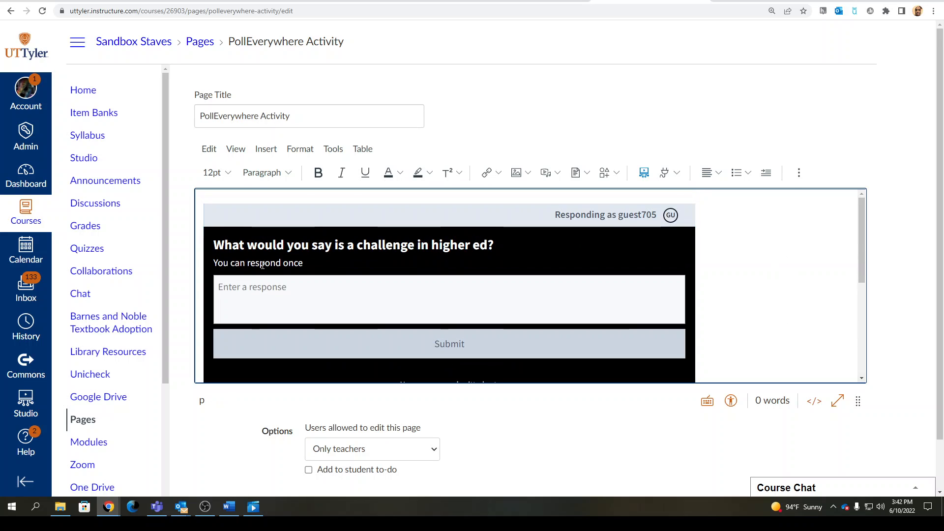
click(423, 308)
scroll(893, 314, down, 1)
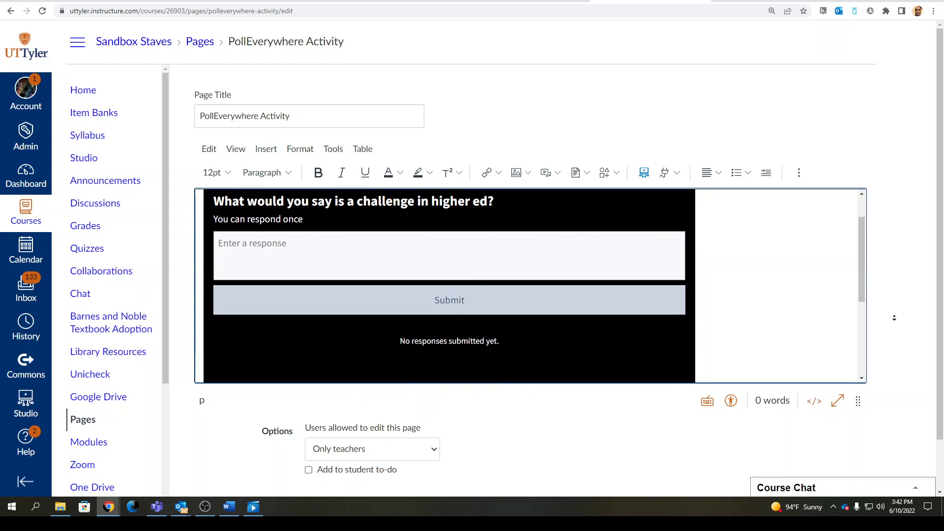
scroll(806, 295, up, 1)
click(779, 259)
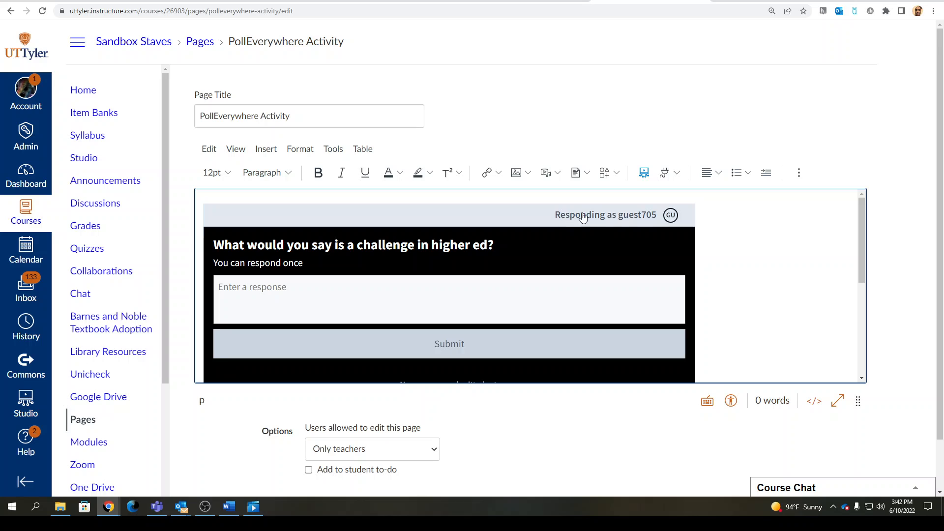
click(652, 217)
Step: Switch to Poll Everywhere and bring up the open-ended activity "What would you say is a challenge in higher ed?"
click(298, 1)
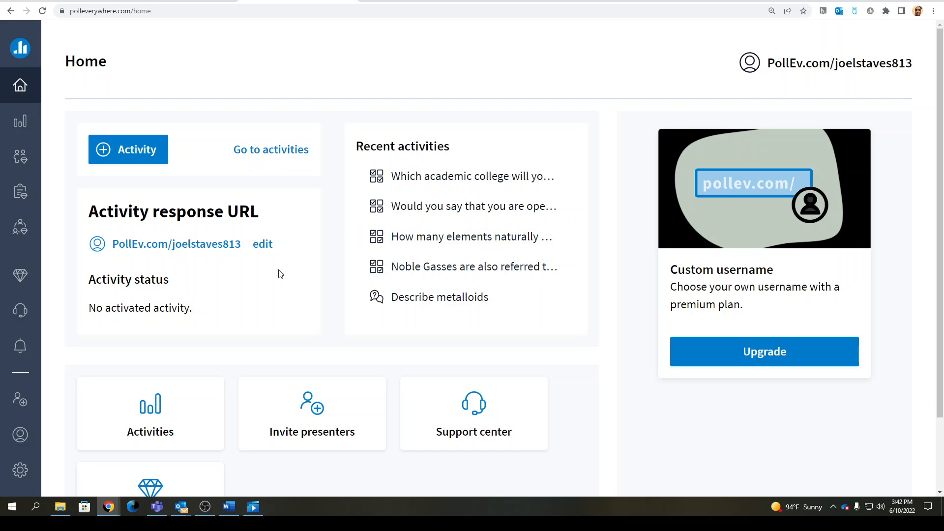
click(20, 122)
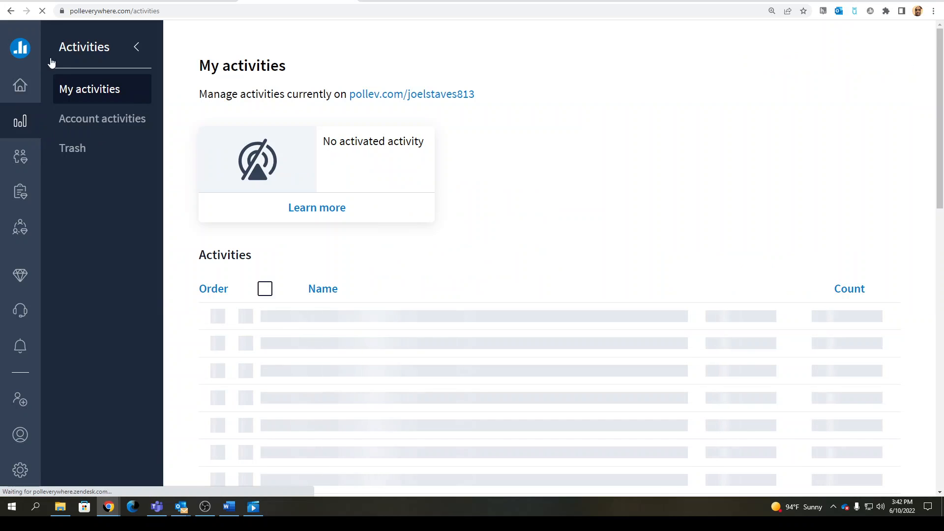
click(15, 89)
click(18, 125)
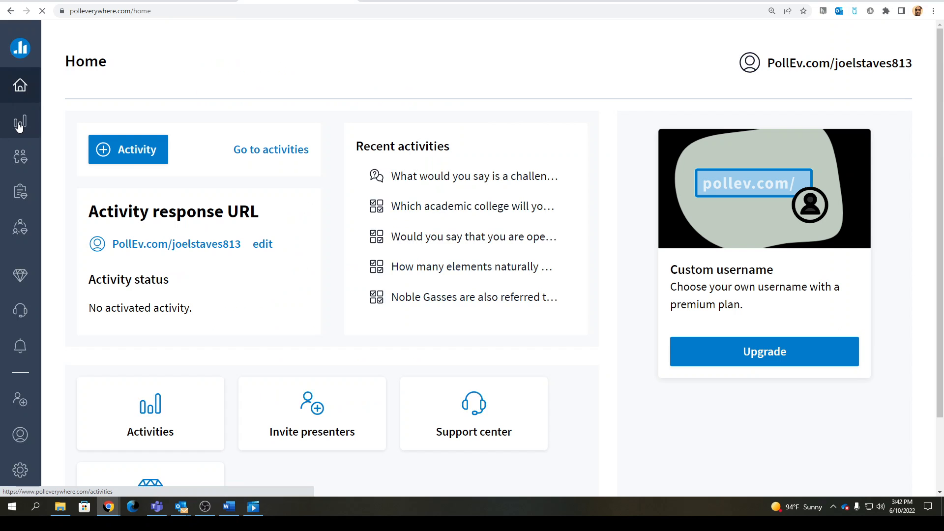
click(432, 1)
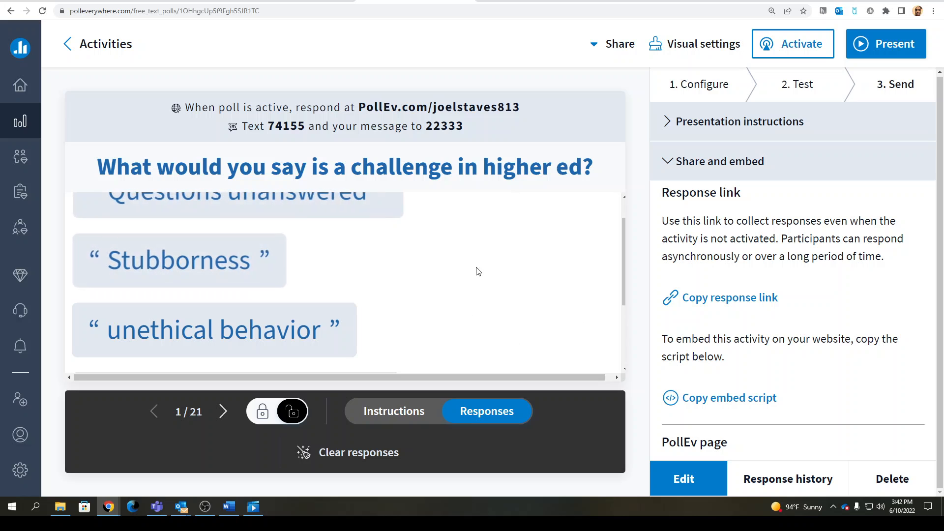
Step: Preview the Word cloud and Cluster response displays in the visual settings, and choose Spotlight
click(690, 51)
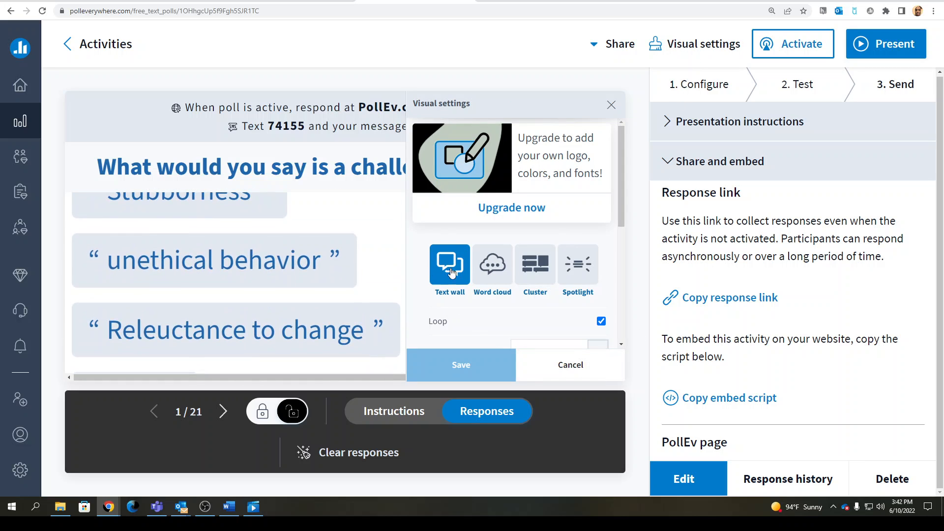
click(493, 268)
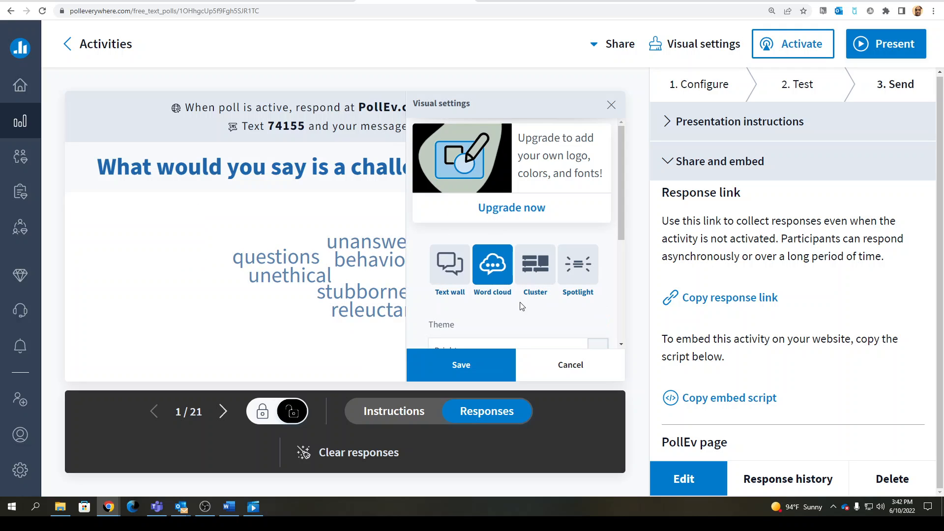
click(540, 268)
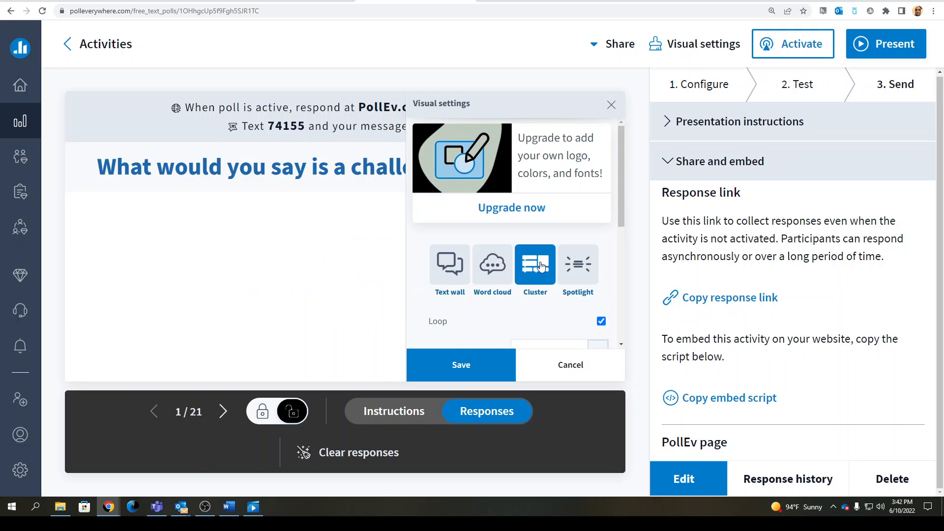
click(579, 284)
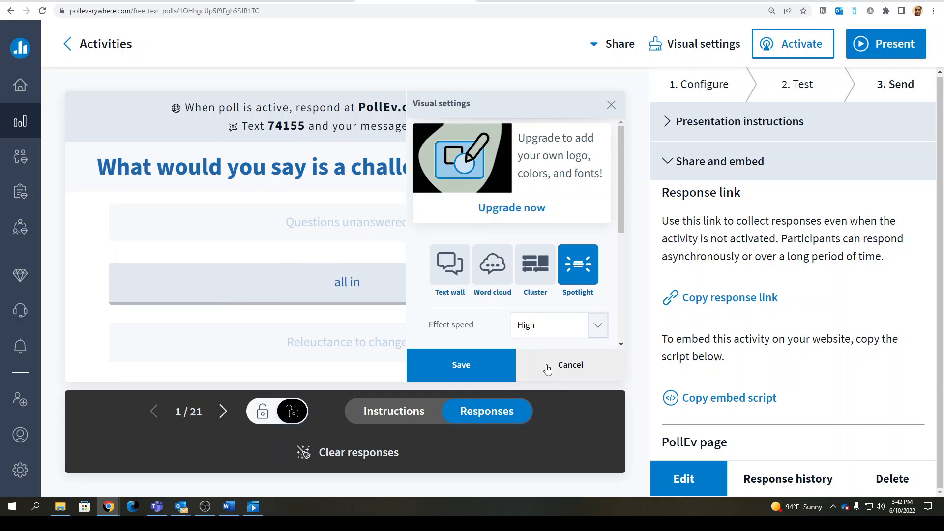
click(703, 43)
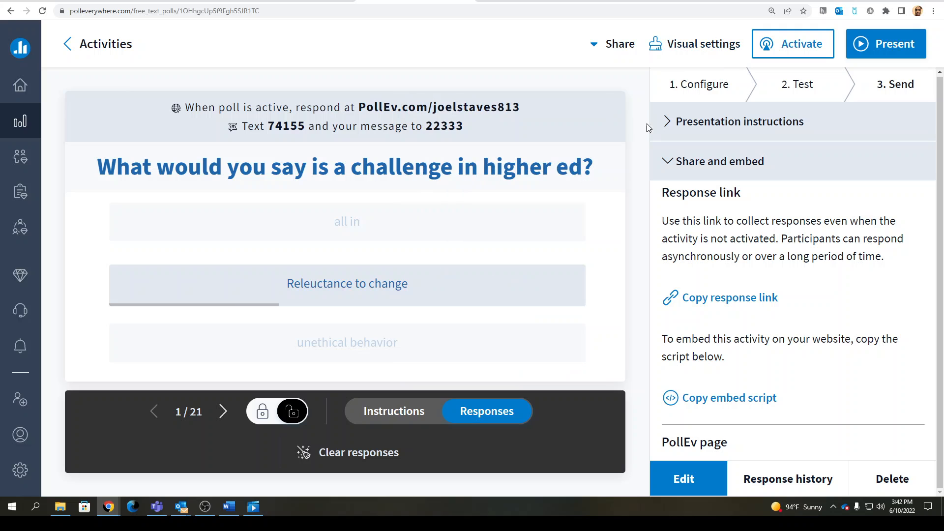
click(675, 44)
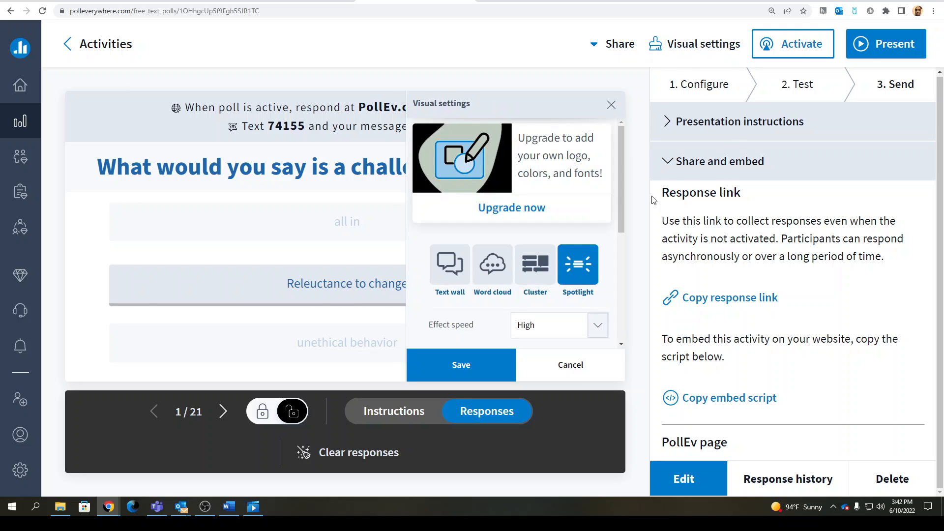
Step: Try the Classic theme on the activity, change it to the Dark theme, and save the visual settings
drag(622, 204, 615, 324)
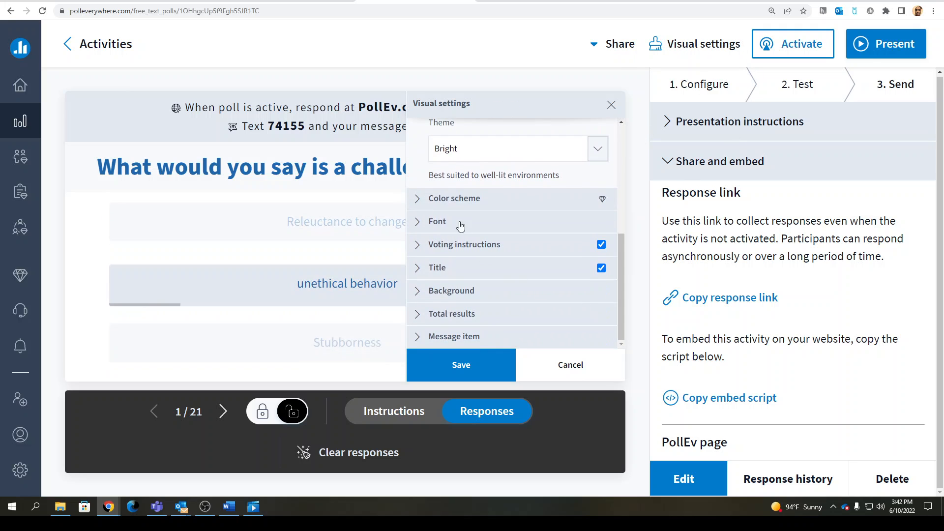
click(600, 153)
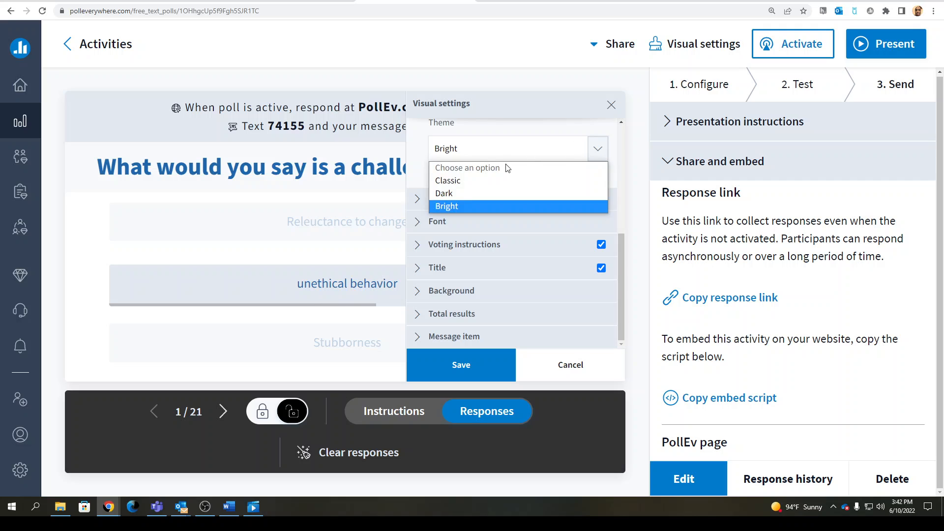
click(457, 181)
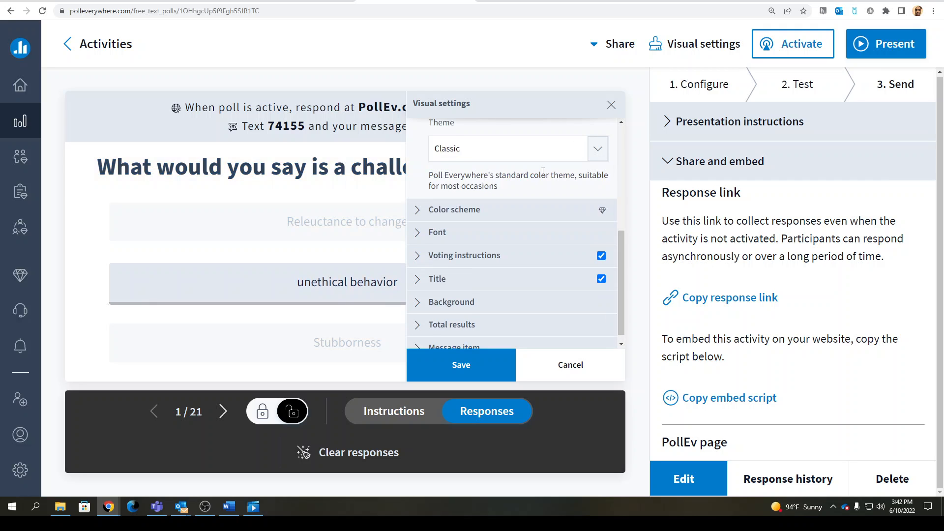
click(596, 152)
click(469, 196)
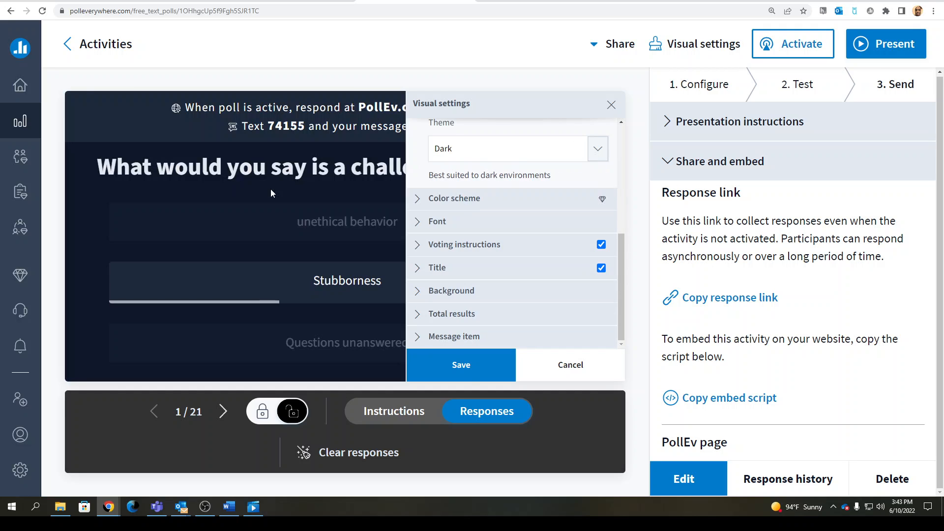
click(466, 365)
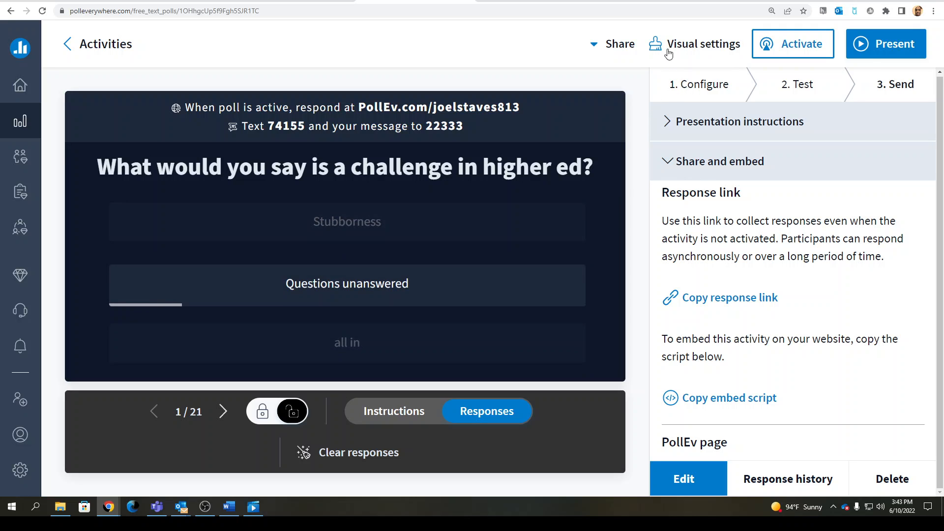
Step: Reopen the visual settings, check the Spotlight effect speed options, and change the response display to Text wall
click(694, 49)
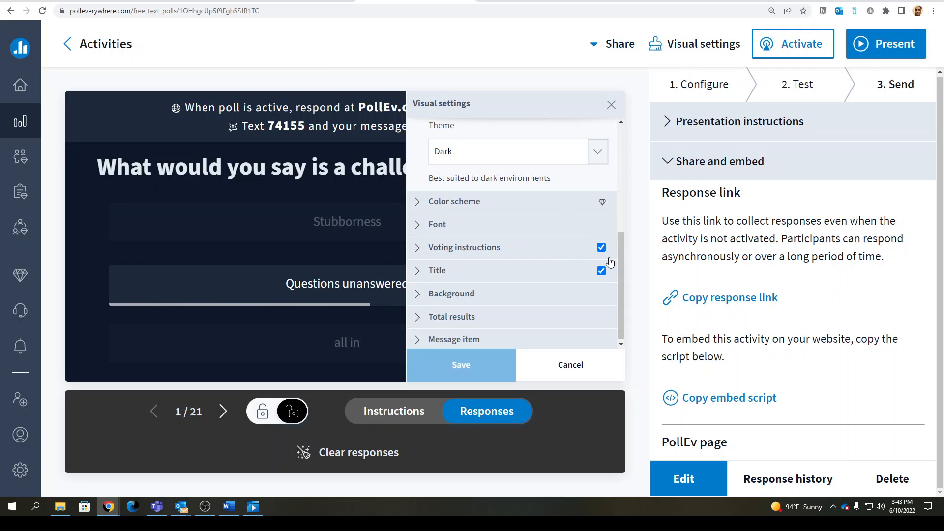
scroll(618, 250, up, 2)
drag(619, 241, 619, 199)
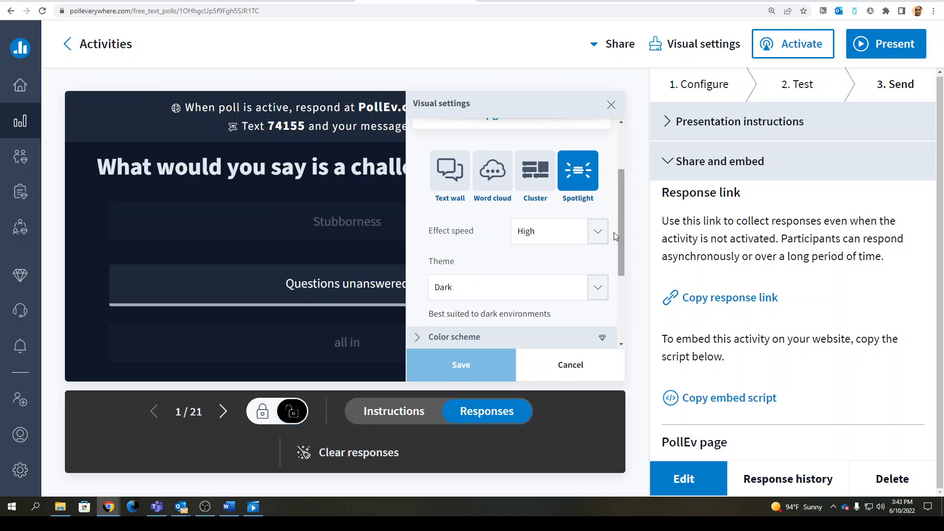
click(597, 237)
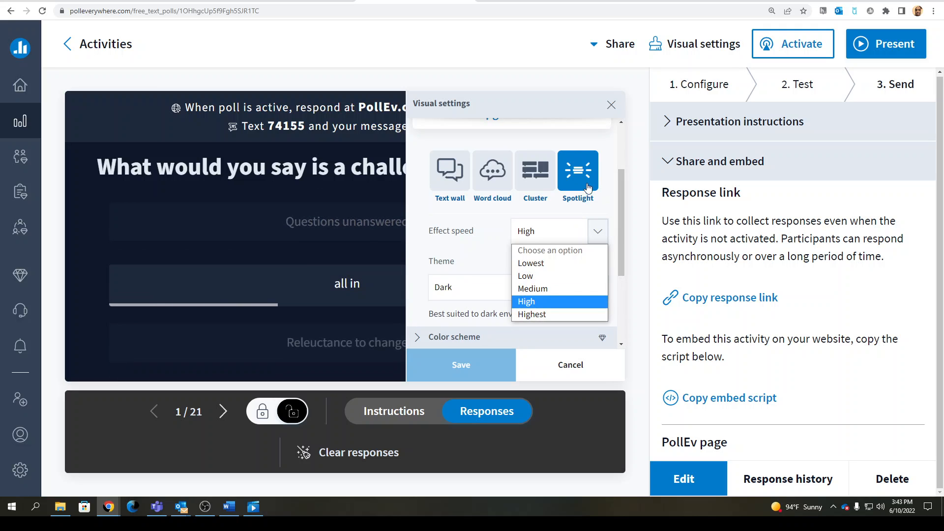
click(543, 177)
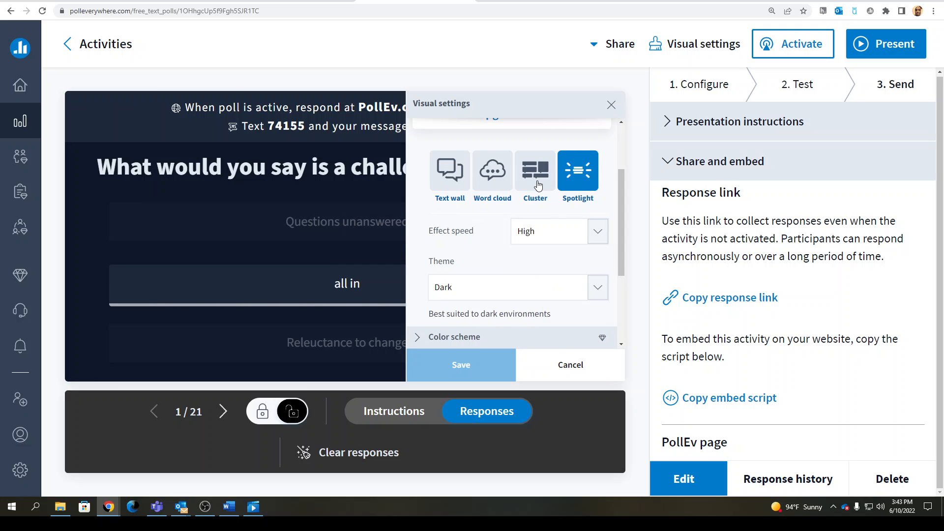
click(540, 175)
click(445, 172)
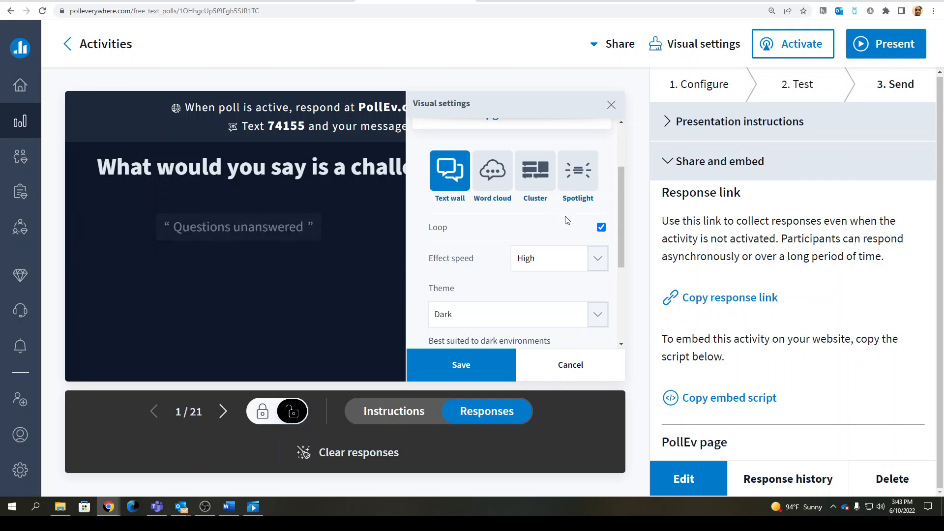
Step: Try the Lowest and Low effect speeds on the text wall, set the speed to Highest, and save the visual settings
click(556, 259)
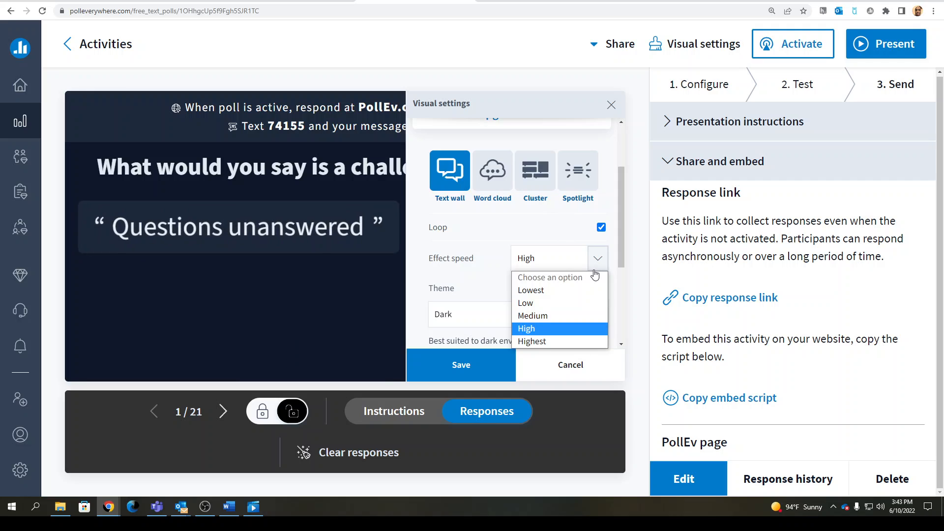
click(547, 290)
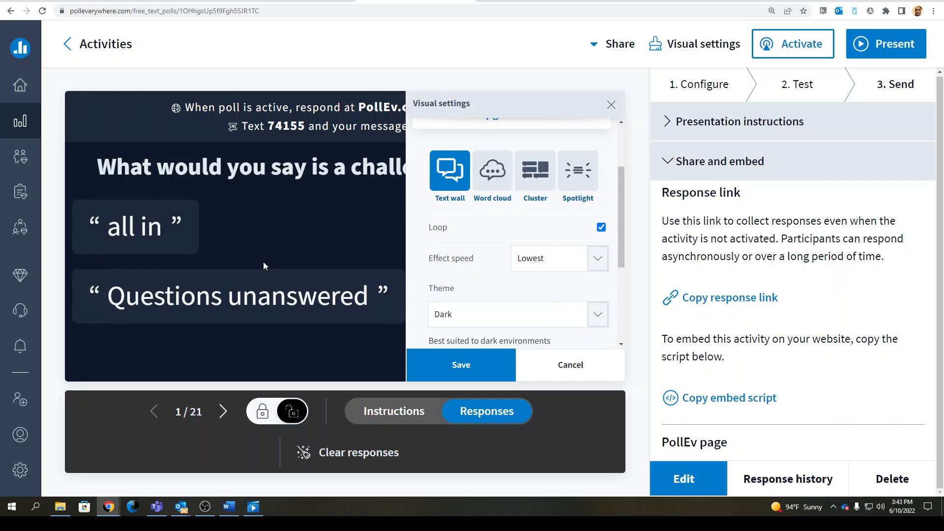
click(557, 265)
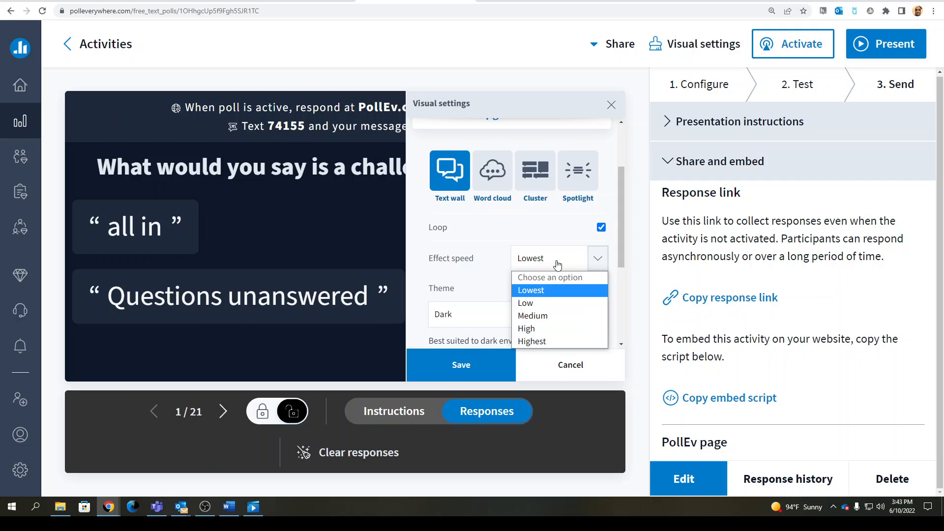
click(535, 304)
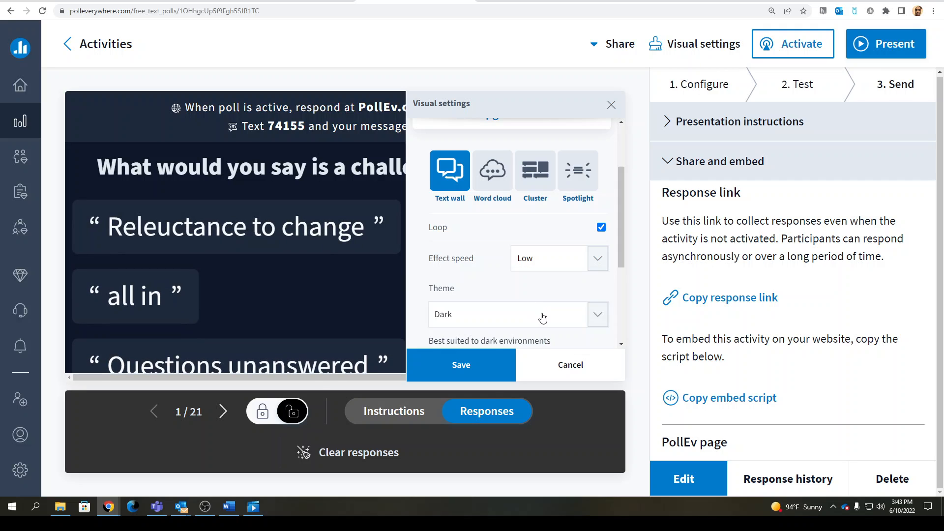
click(562, 265)
click(536, 341)
click(487, 364)
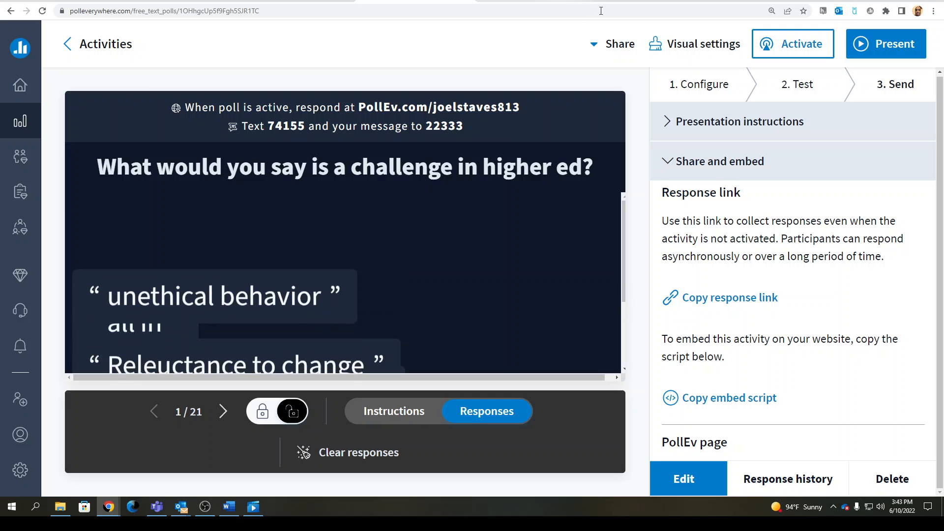
Step: Open the multiple-choice activity "Which of these tools do you find to be best for conferencing?" and expand its options for how people can respond
click(269, 1)
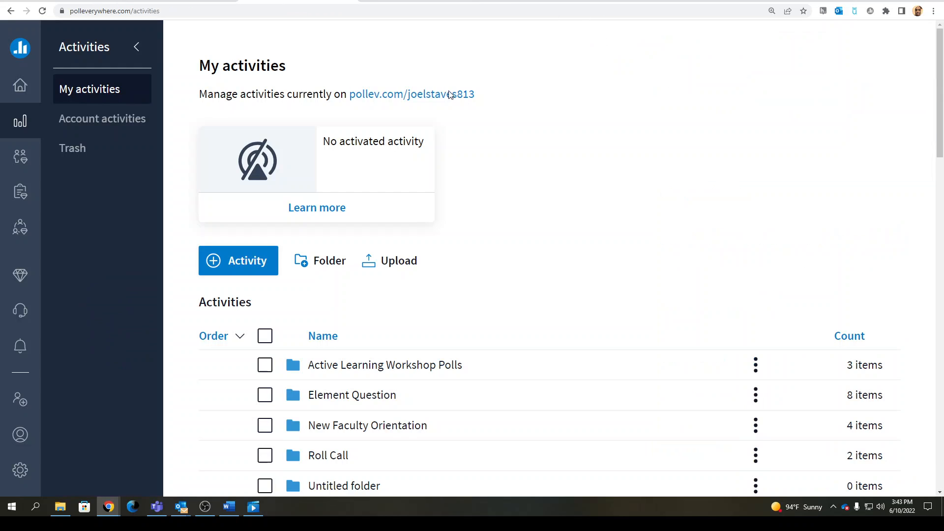
scroll(578, 256, down, 5)
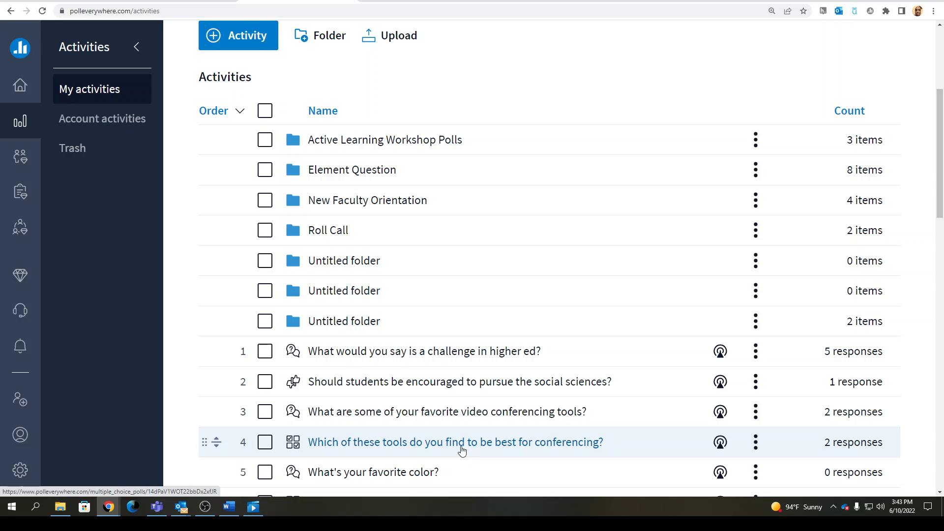
click(415, 445)
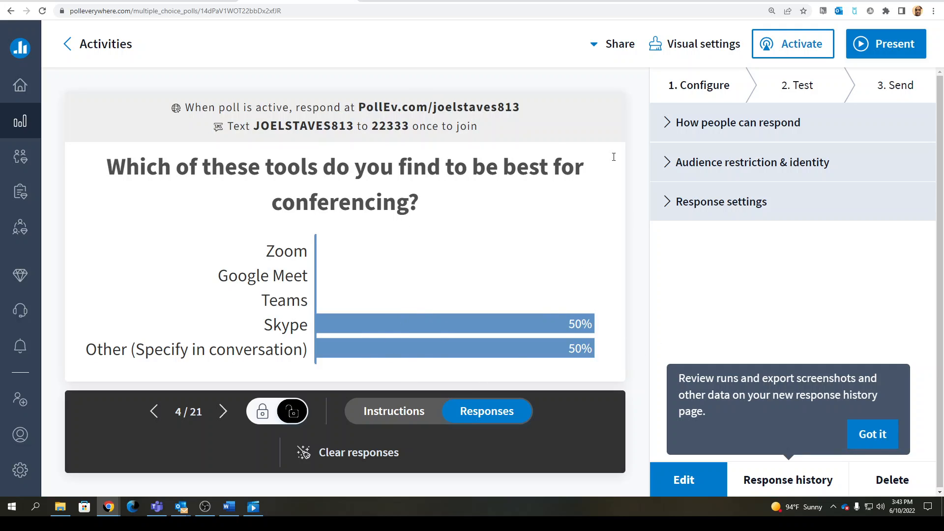
click(674, 123)
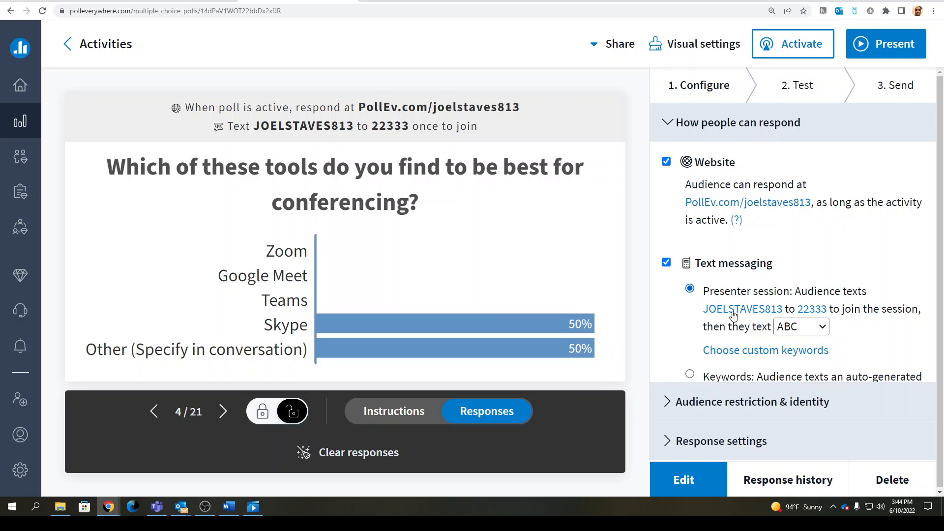
Step: Set the presenter session's text-message replies to Custom and review the answer-code options and the keyword for each choice
click(818, 331)
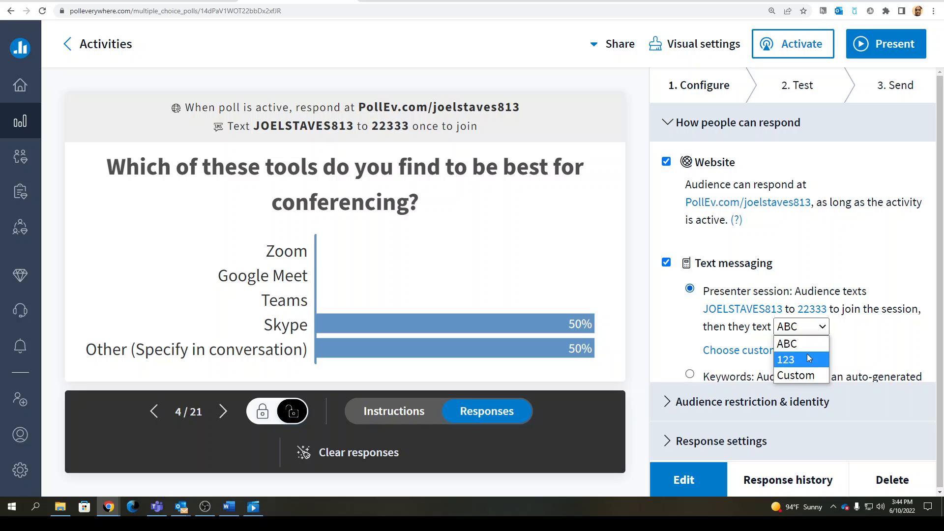
click(805, 374)
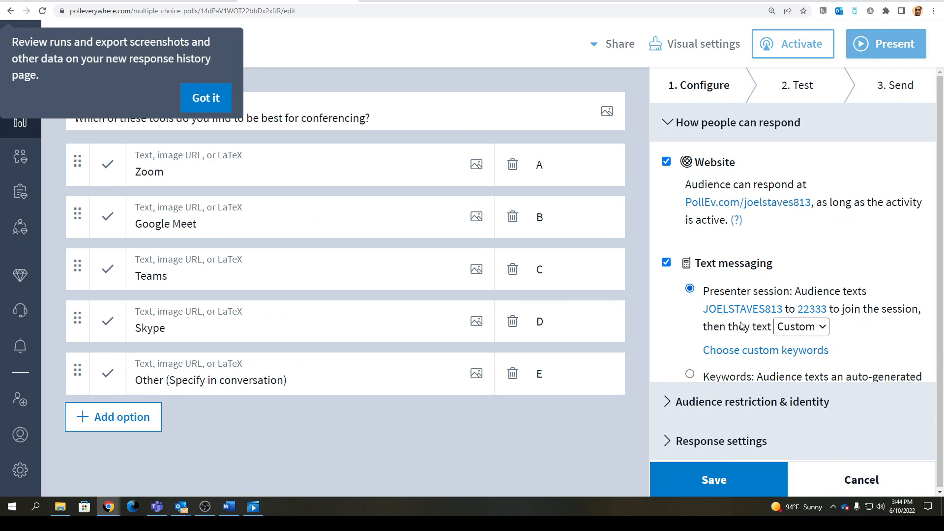
click(203, 97)
click(800, 326)
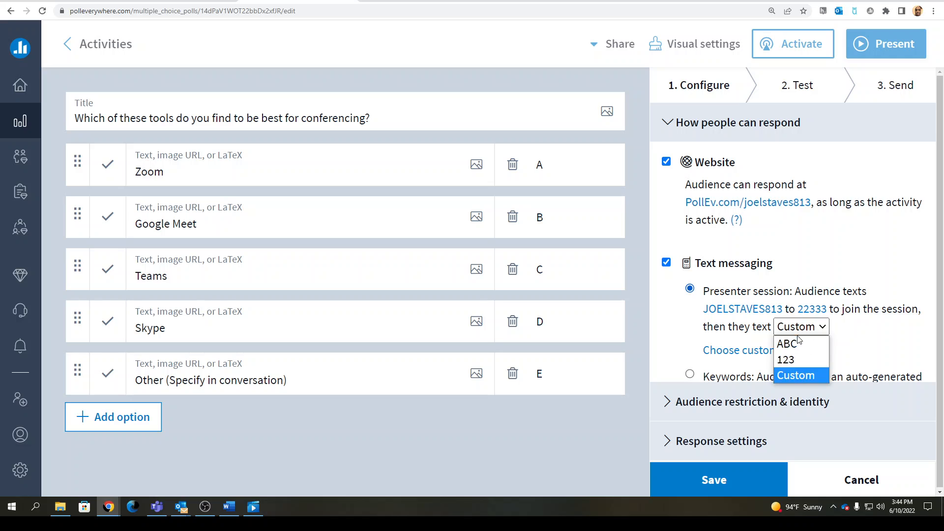
click(545, 270)
drag(555, 165, 536, 167)
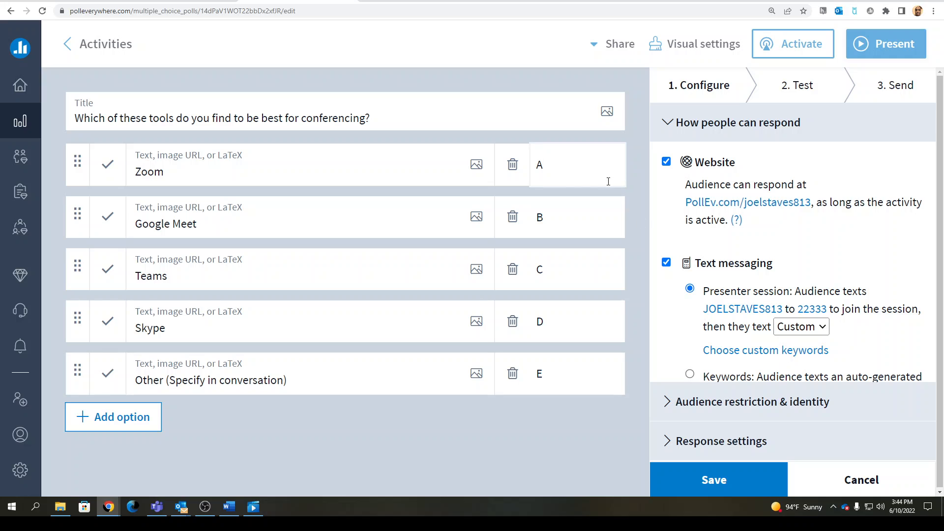
click(819, 334)
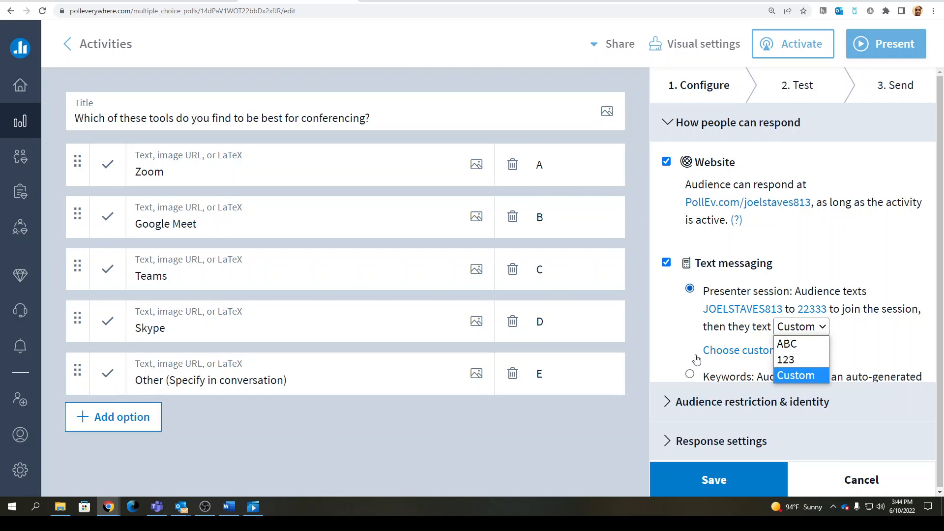
click(684, 370)
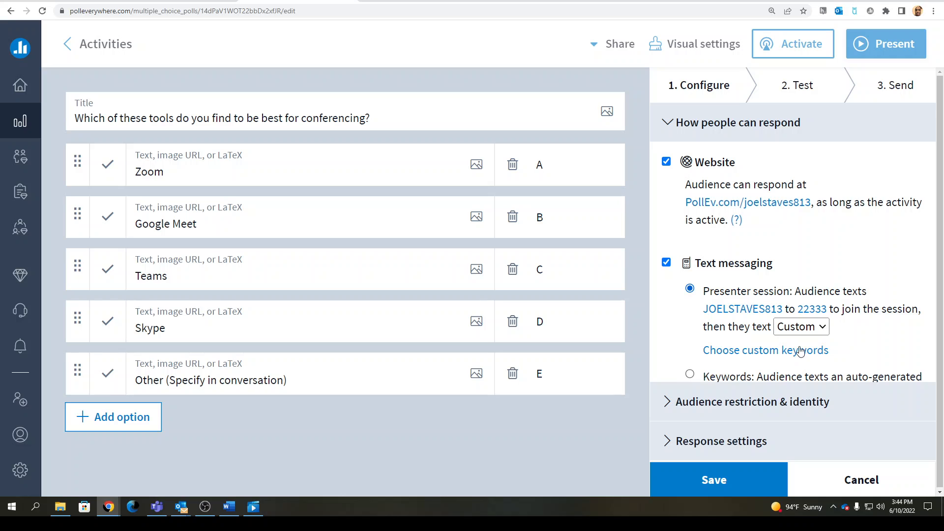
Step: Compare the auto-generated Keywords option with the ABC presenter session, choose Keywords for text messaging, and save the activity
click(690, 376)
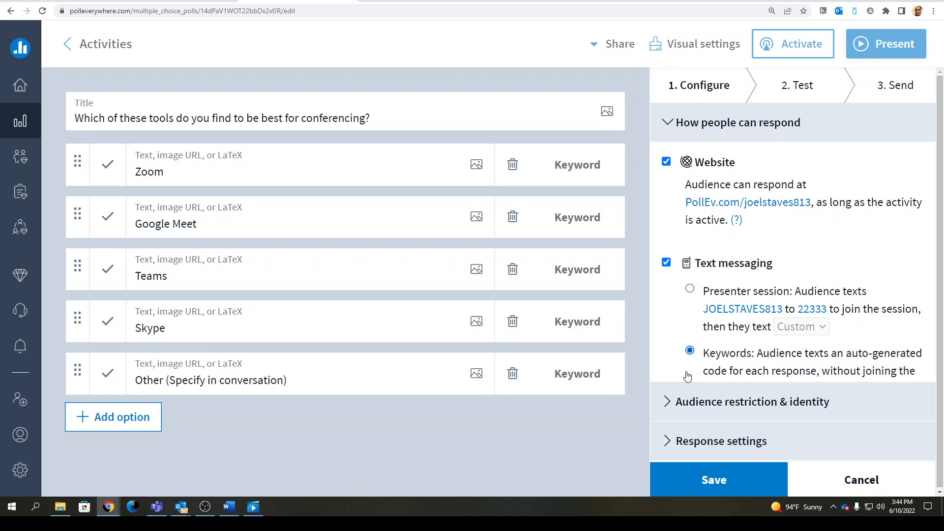
click(696, 292)
click(801, 326)
click(789, 341)
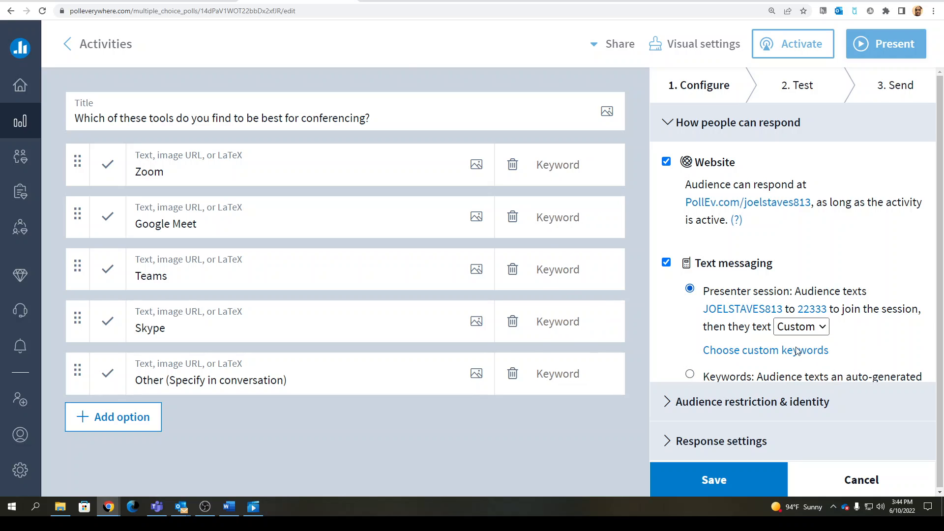
click(690, 376)
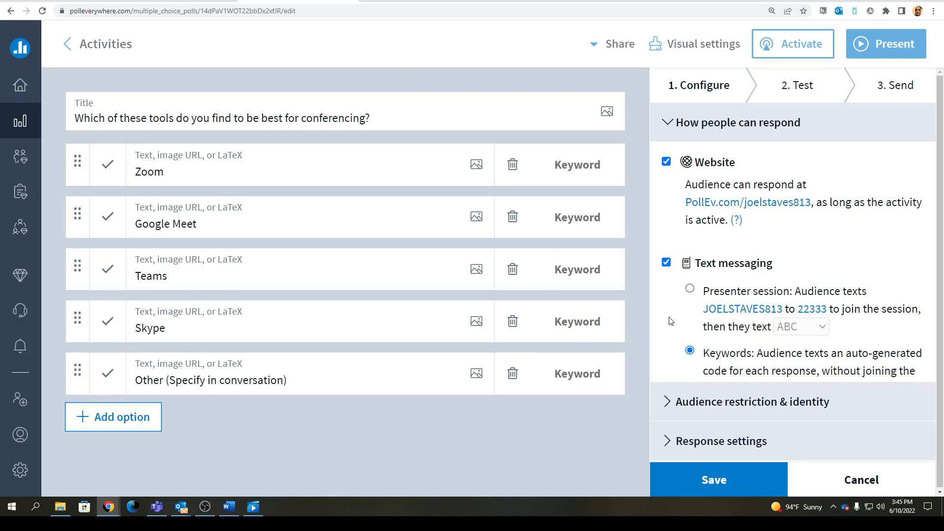
click(734, 464)
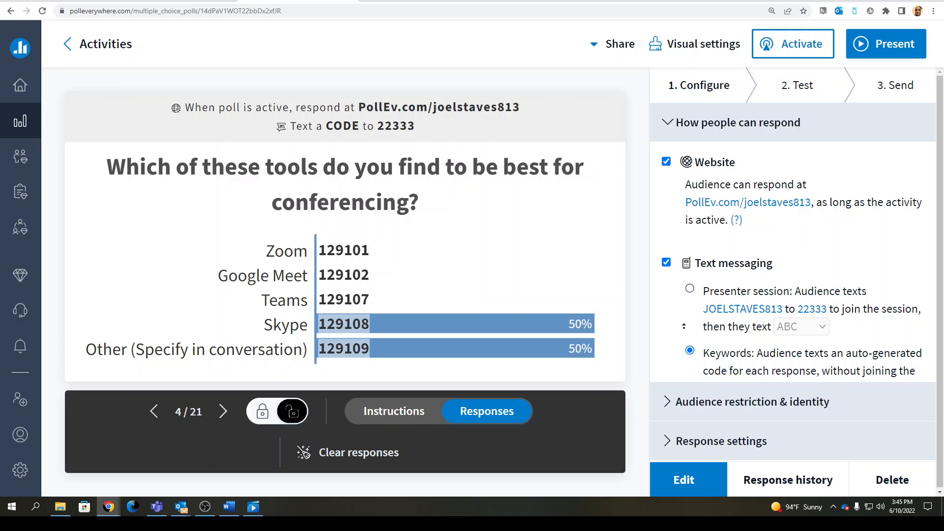
Step: Switch text messaging to a presenter session with Custom keywords, set them to Ar, Be, Cr, Dr and Er, and save
click(690, 289)
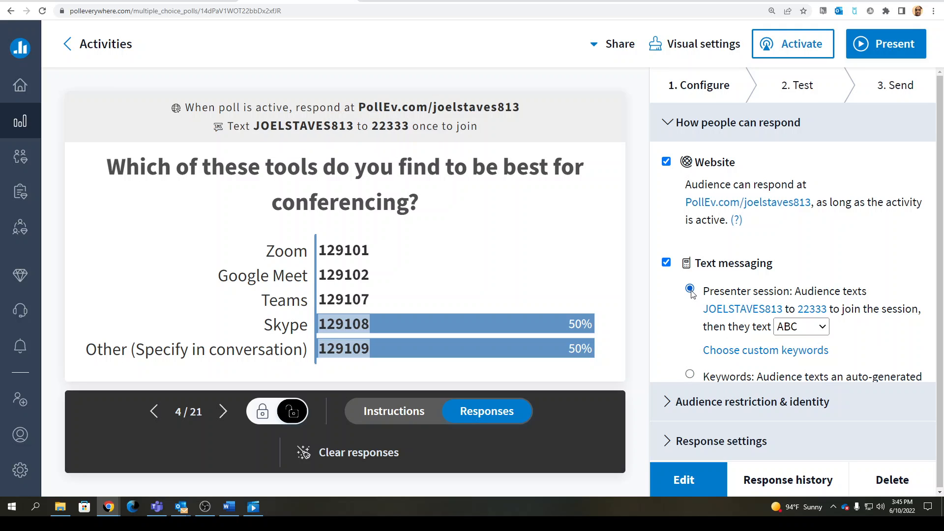
click(801, 327)
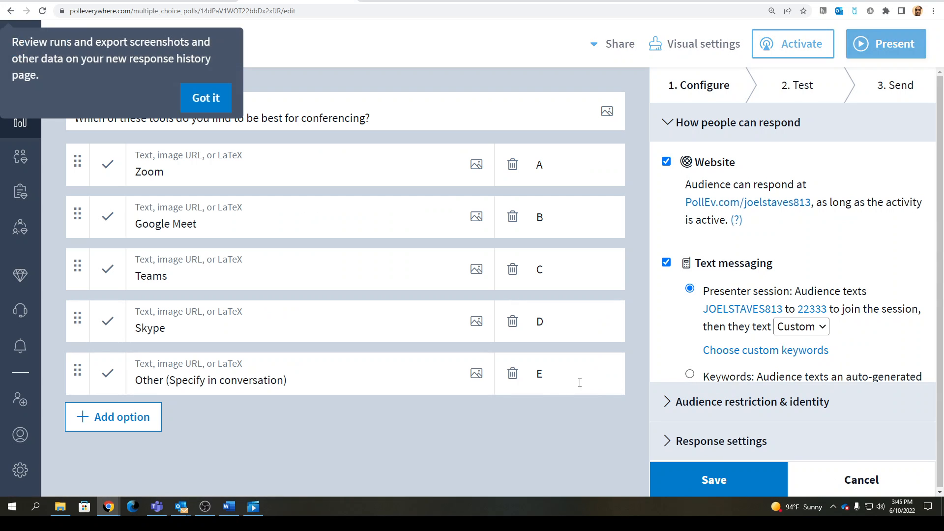
click(596, 223)
text(e)
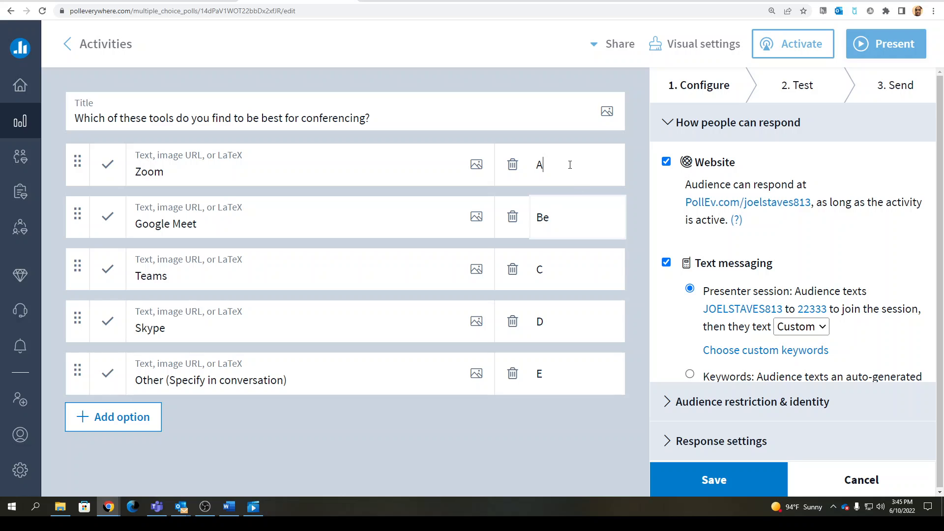
text(r)
click(567, 322)
text(r)
click(568, 267)
text(r)
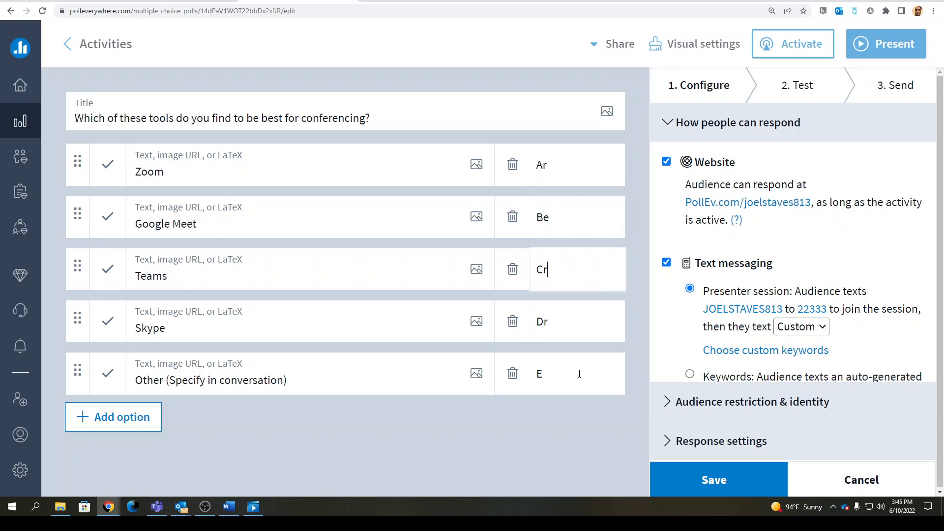
click(579, 374)
text(r)
click(702, 484)
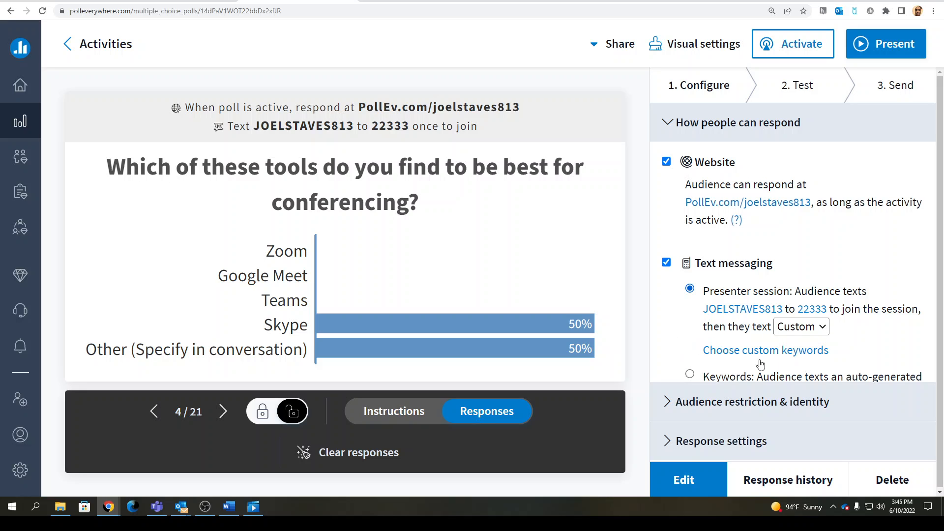
Step: Present the activity full screen to check its custom keywords, exit, and switch text messaging to auto-generated Keywords
click(783, 330)
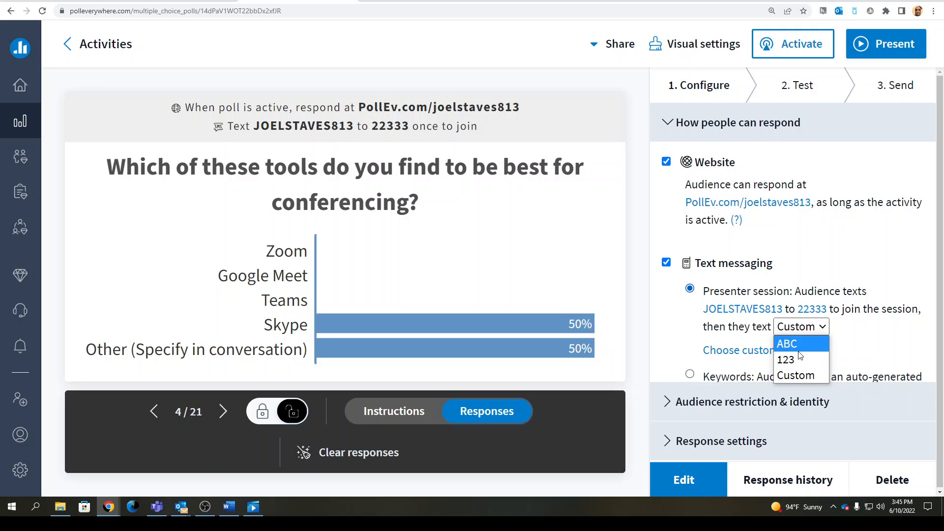
click(885, 43)
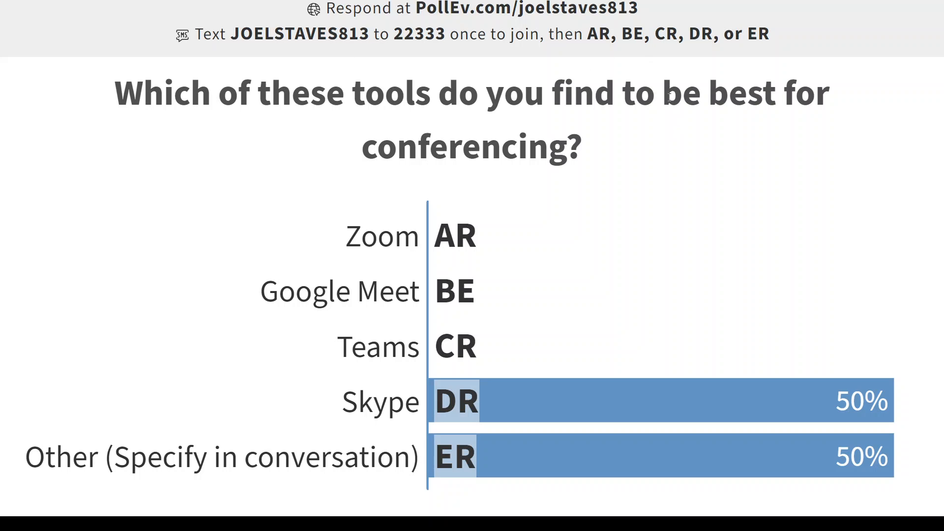
key(Escape)
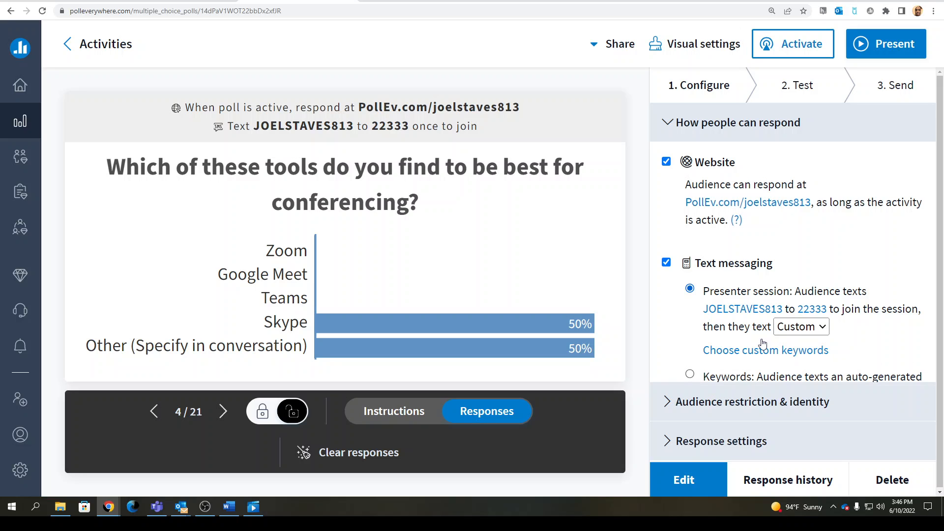
click(802, 326)
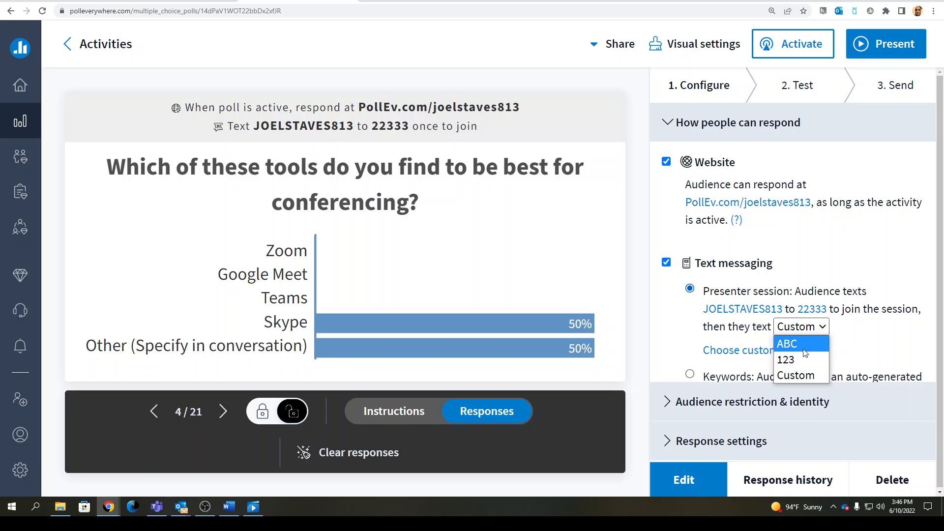
click(690, 375)
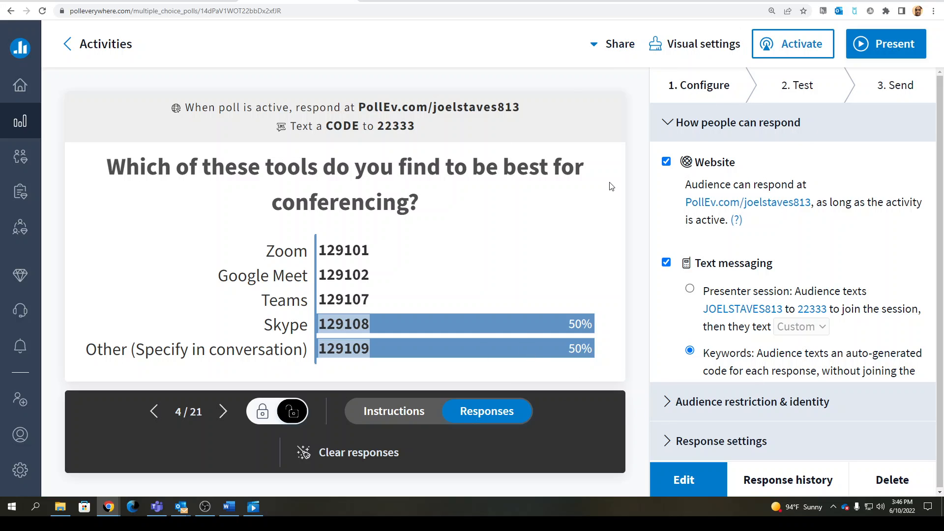
Step: Preview the Column chart and Donut chart displays in the activity's visual settings, and discard the changes
click(685, 45)
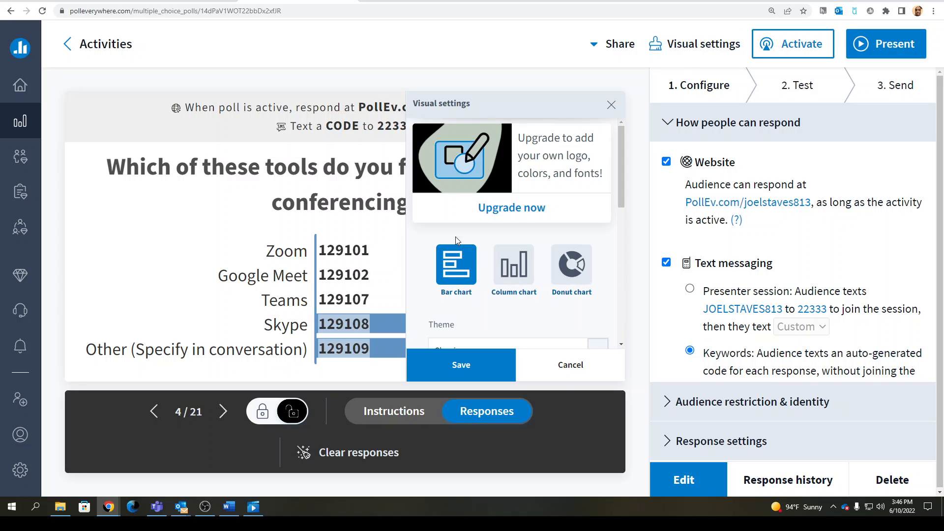
click(507, 274)
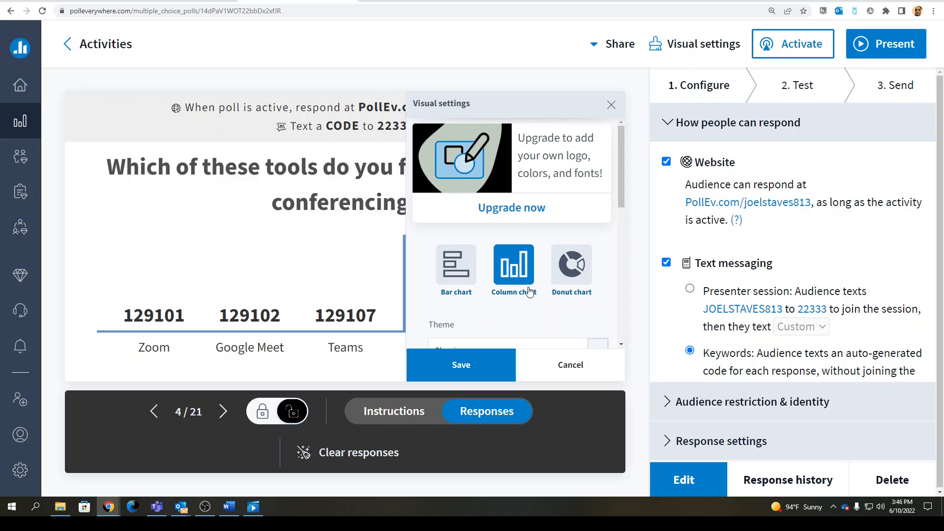
click(572, 274)
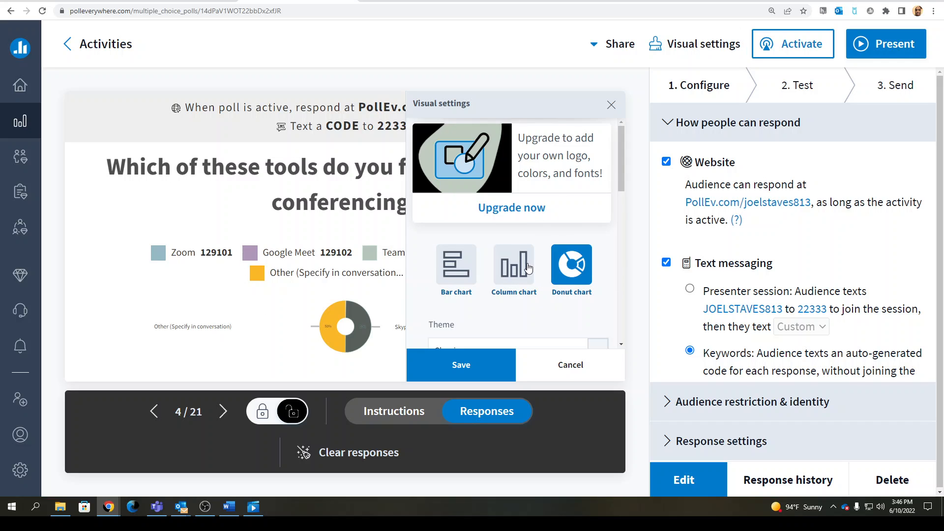
click(570, 365)
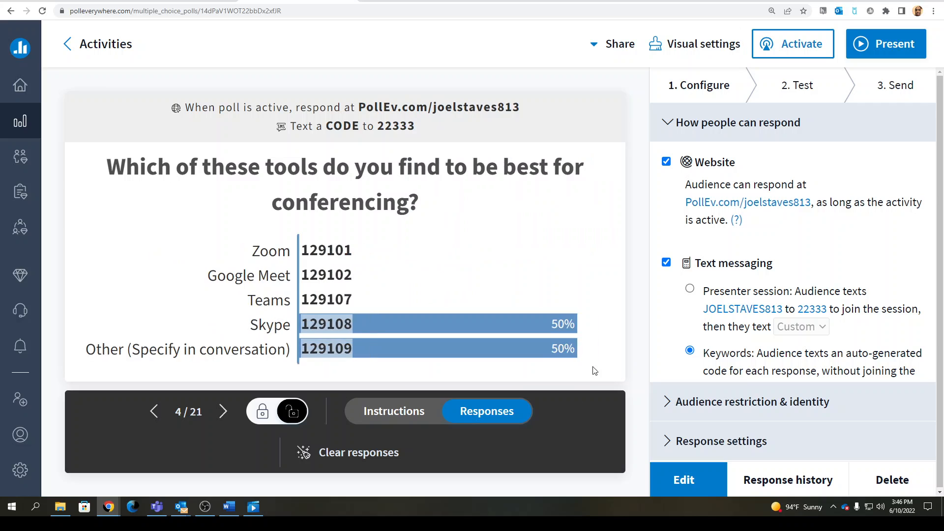
Step: Return to the activities list and start a new Clickable image activity
click(68, 46)
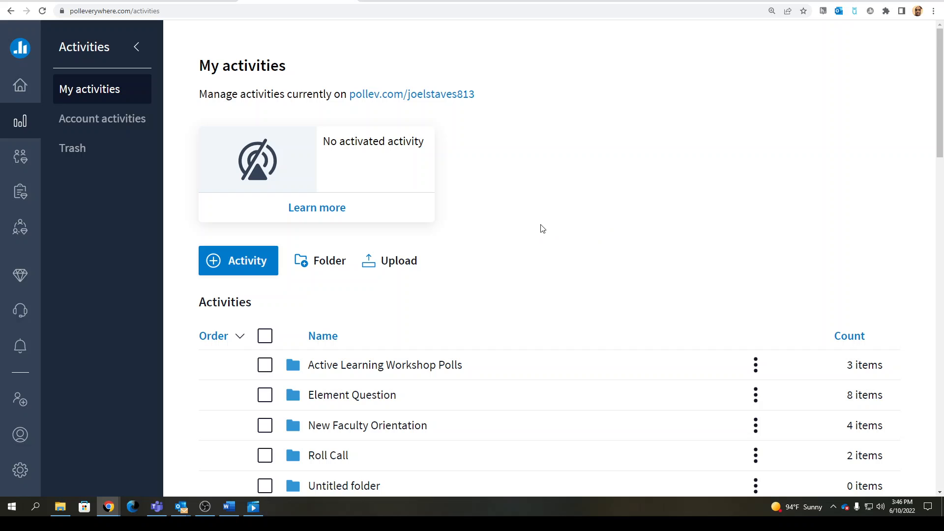
click(137, 48)
click(54, 47)
click(231, 260)
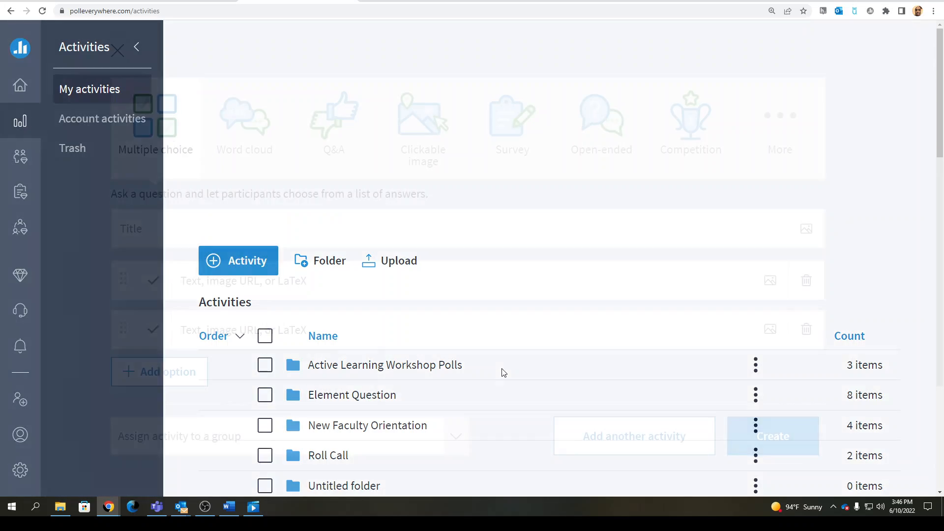
click(424, 126)
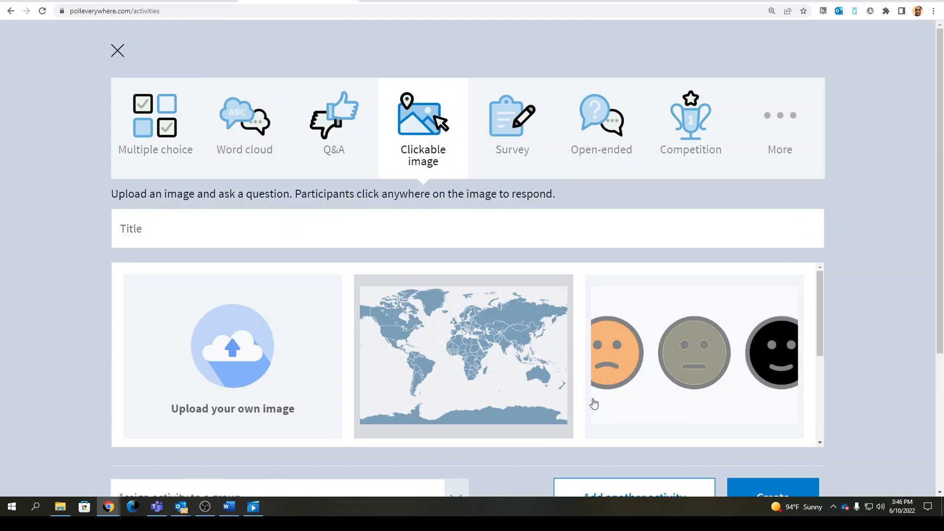
Step: Browse the sample images, choose the United States map, and return to the activities list without creating the activity
drag(822, 319, 825, 438)
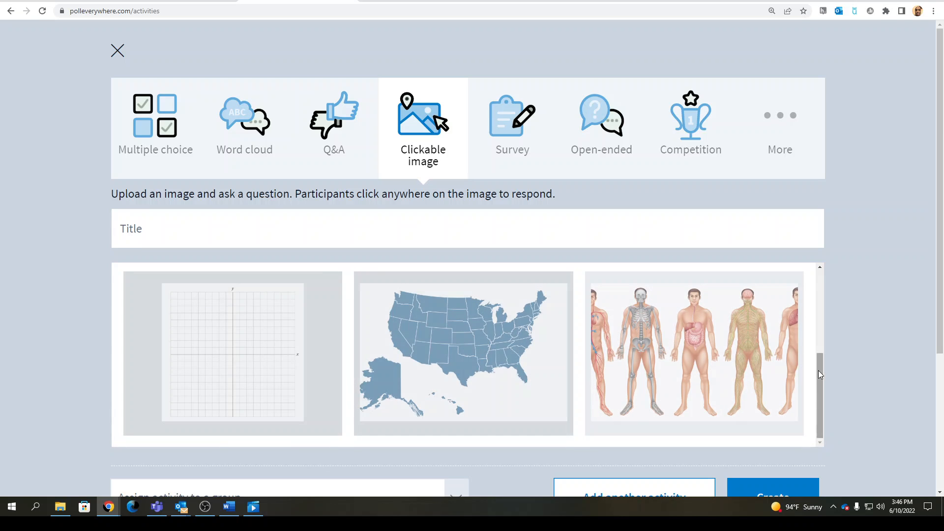
mouse_move(821, 411)
mouse_down()
mouse_move(815, 384)
mouse_move(817, 413)
mouse_up()
click(462, 384)
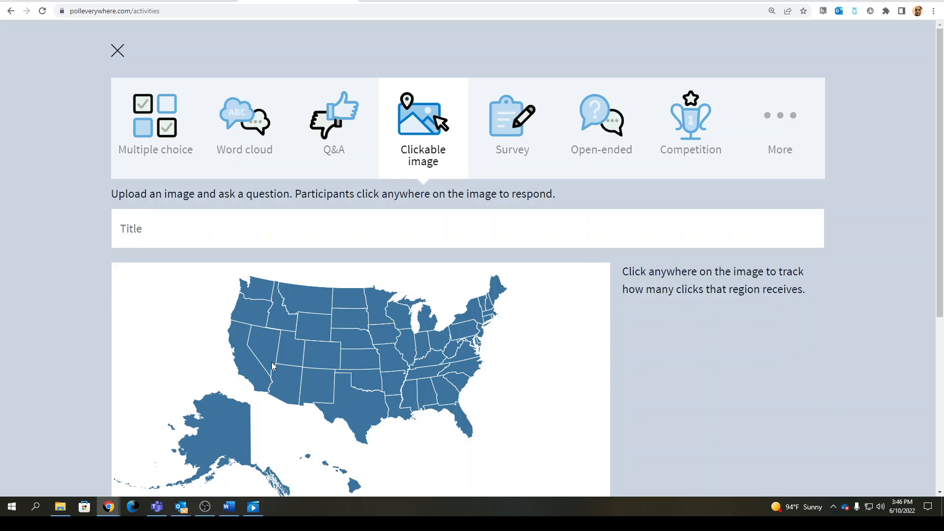
click(8, 11)
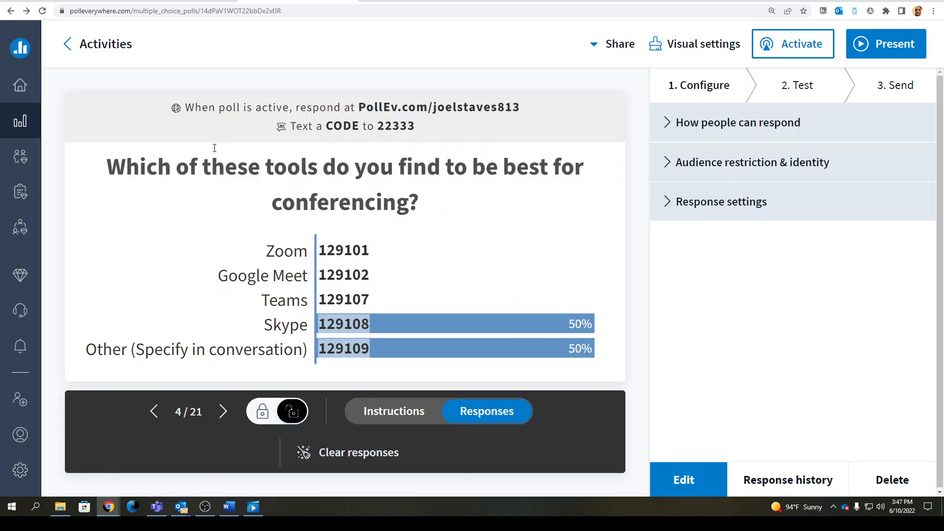
click(76, 46)
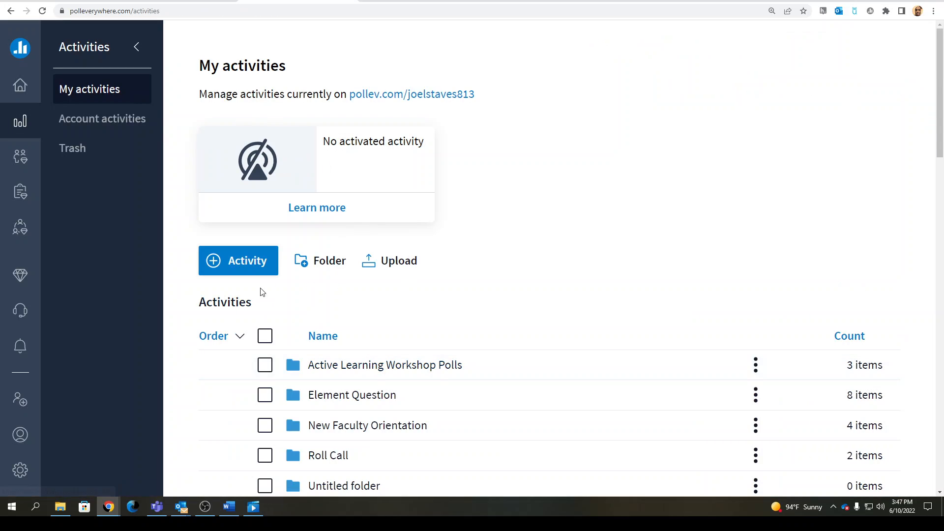
Step: Start a new Clickable image activity titled "Label the Parish state" and use the sample map of the United States
click(249, 261)
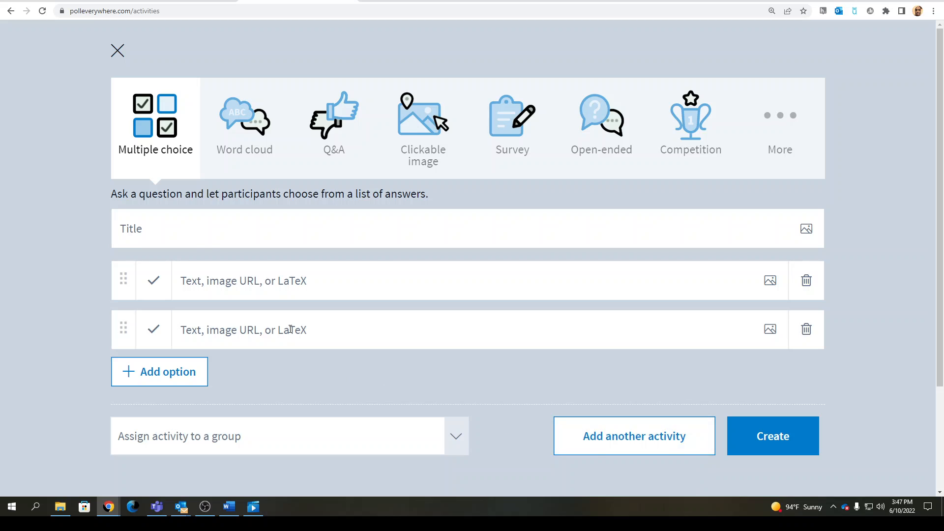
click(202, 234)
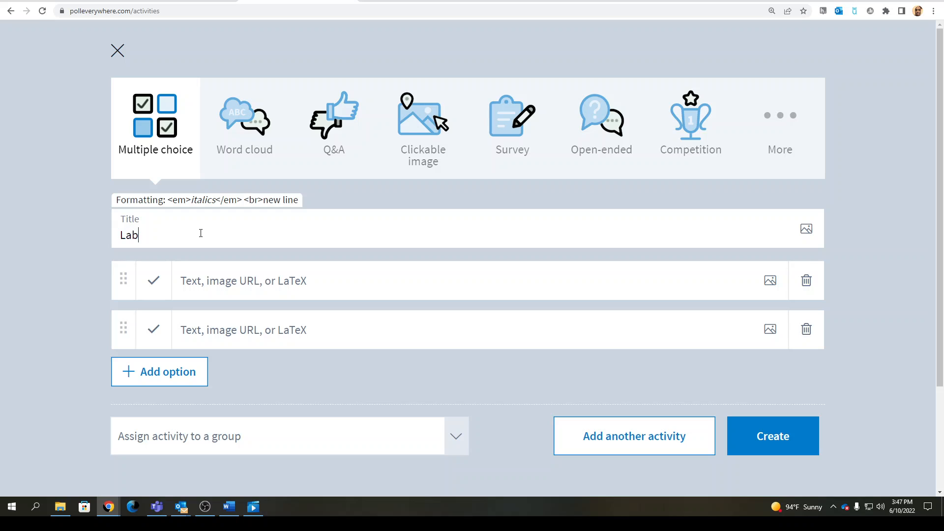
text(Label the Parish state)
click(430, 136)
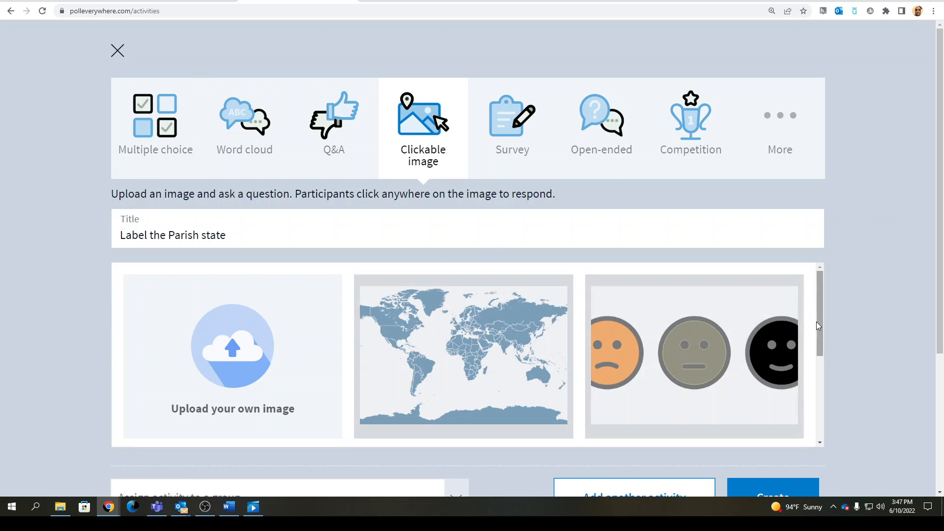
scroll(806, 303, down, 3)
click(456, 338)
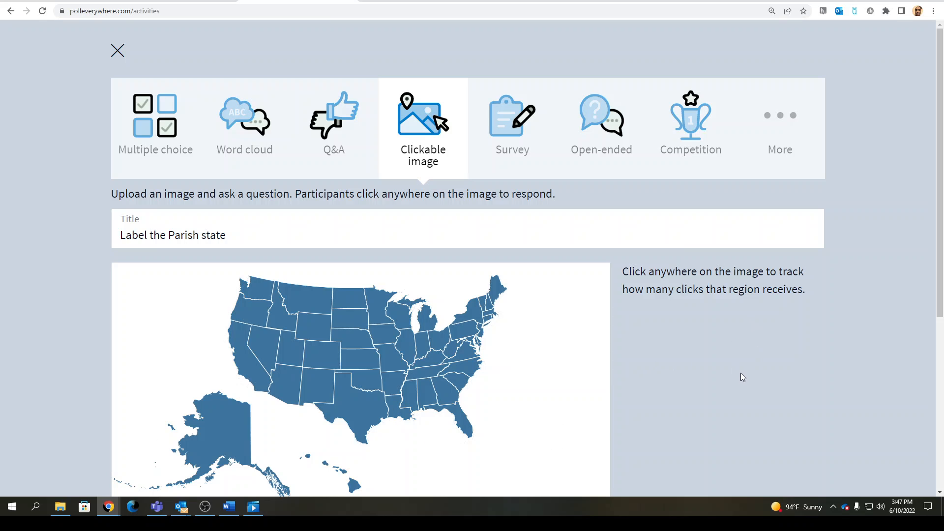
Step: Replace the clickable image activity's title with "What's your favorite state?"
scroll(727, 345, down, 1)
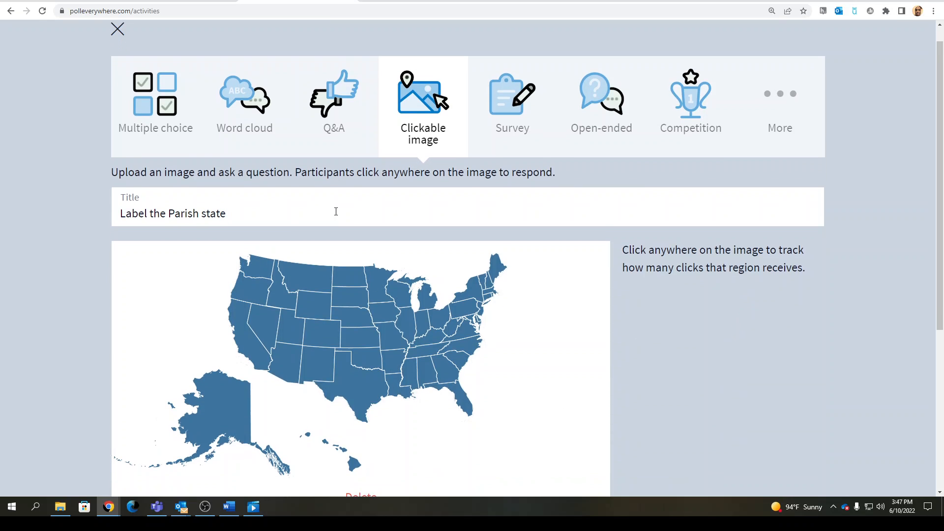
click(434, 196)
drag(220, 213, 3, 224)
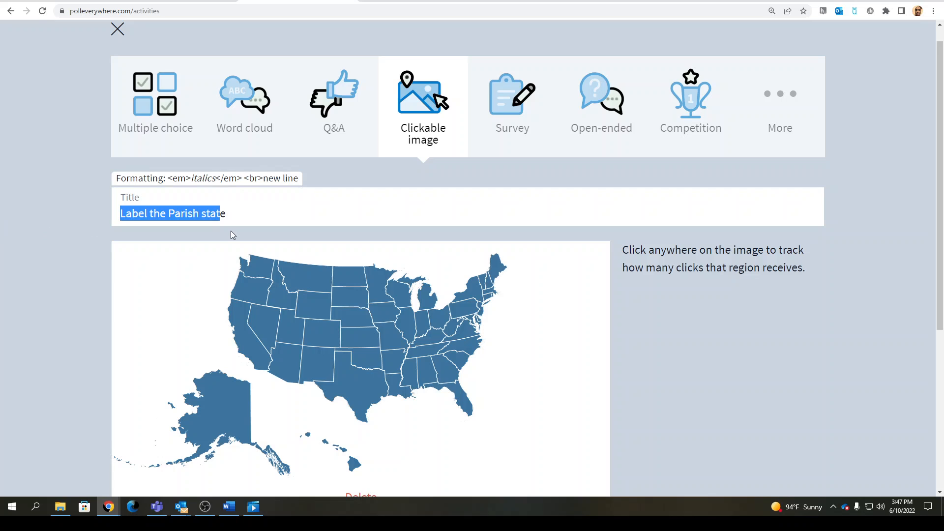
drag(261, 220, 48, 219)
text(What')
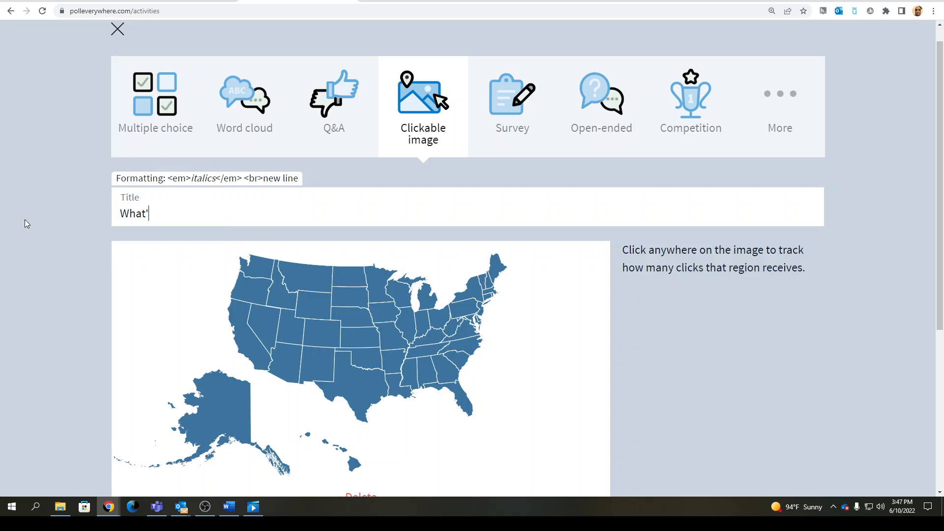
text(s your favo)
key(BackSpace)
text(vorite state)
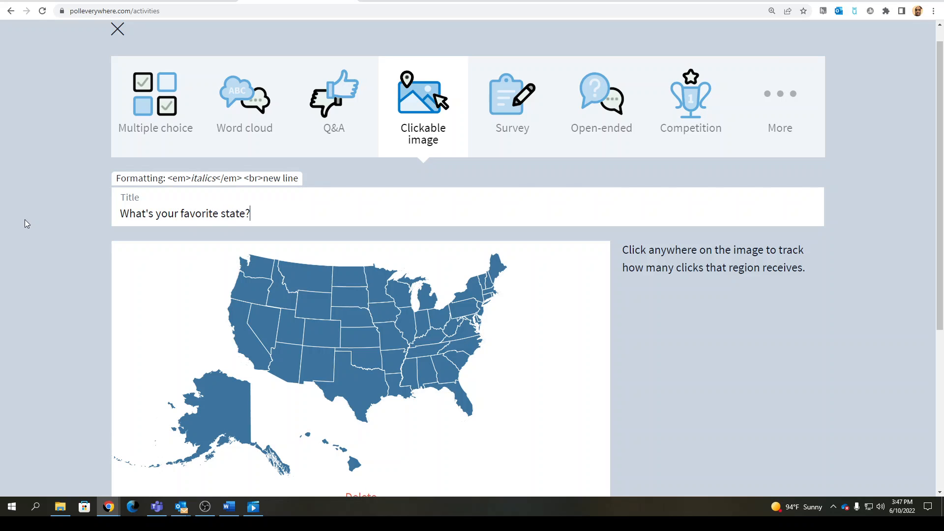
text(?)
Step: Place nine clickable regions on the United States map, spread over the South, West, Midwest and East Coast
scroll(737, 358, down, 3)
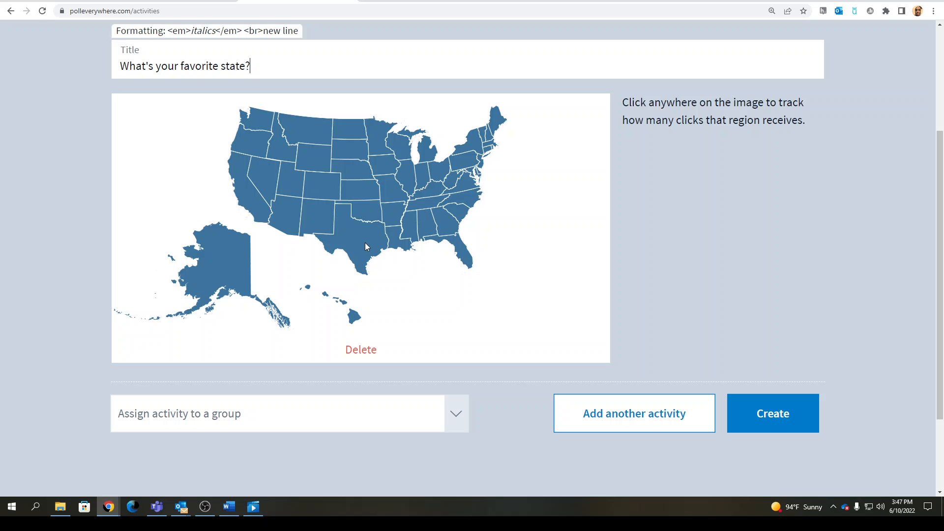
click(388, 213)
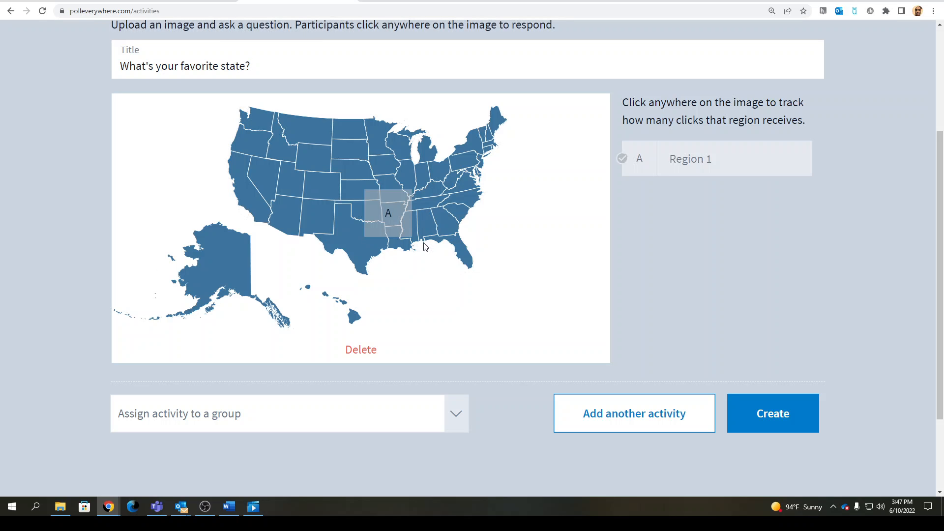
click(400, 246)
click(396, 245)
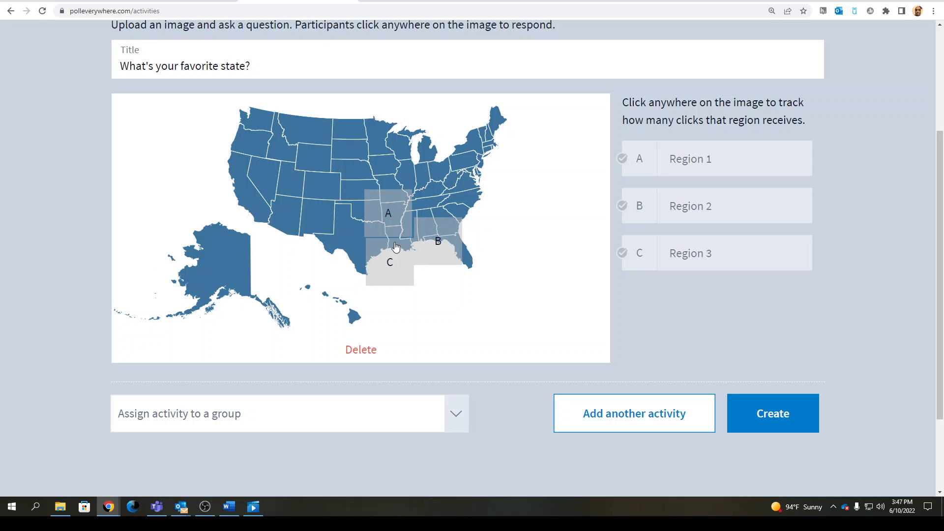
click(300, 157)
click(251, 193)
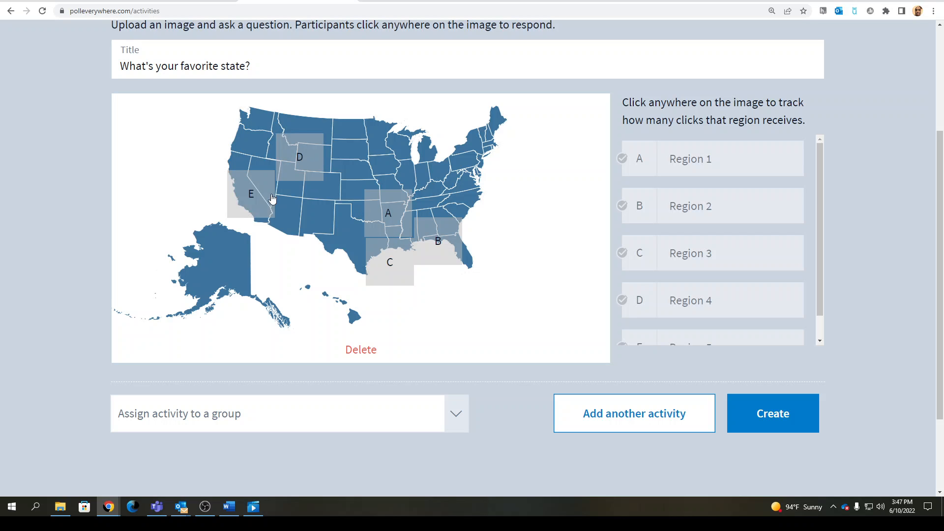
click(402, 165)
click(450, 179)
click(499, 216)
click(318, 218)
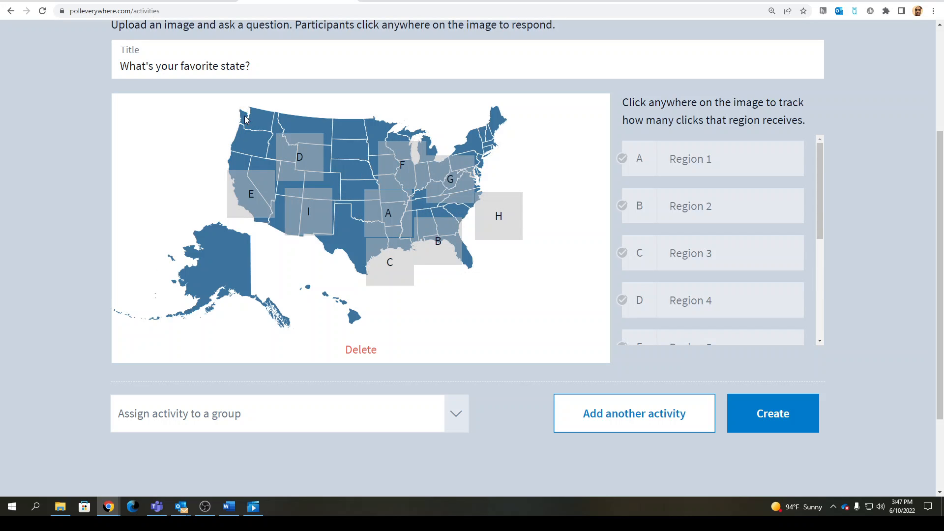
Step: Add three more regions over the northern Plains, the Pacific Northwest and off the West Coast, and create the activity
drag(254, 66, 32, 68)
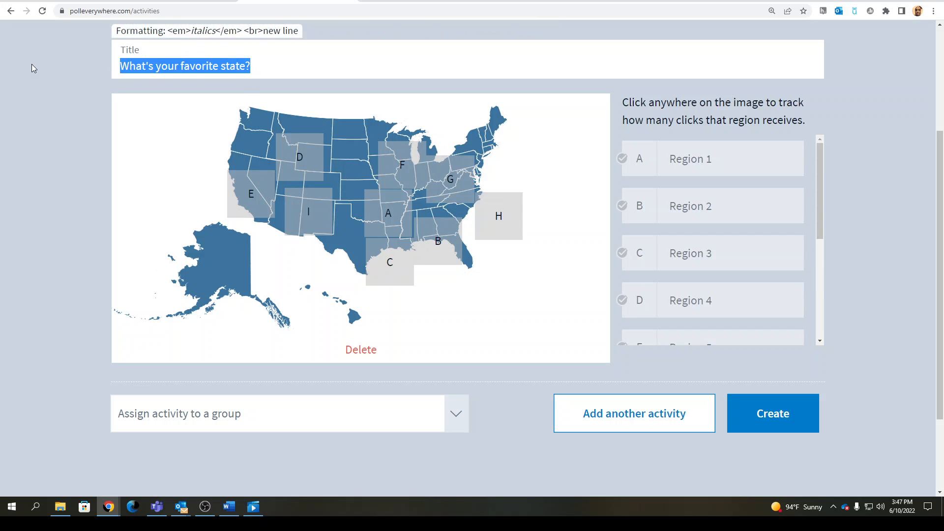
click(352, 149)
click(251, 123)
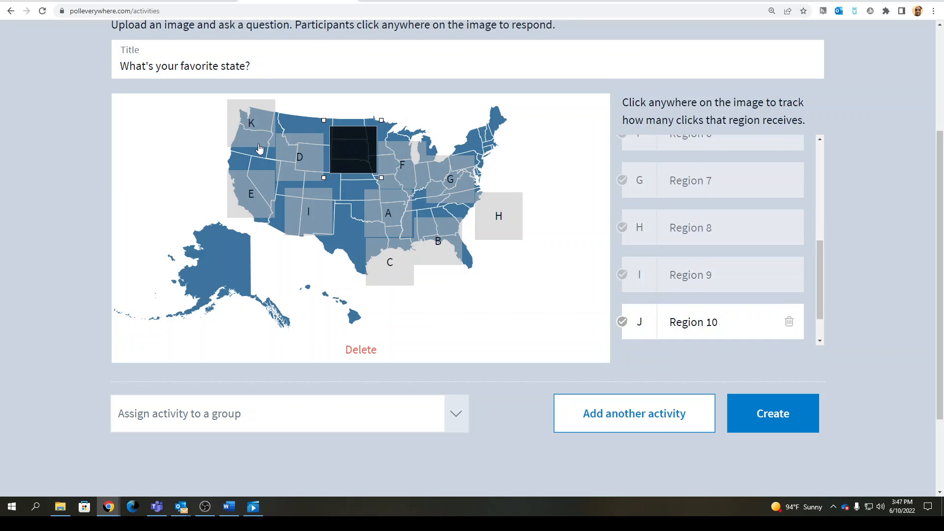
click(240, 167)
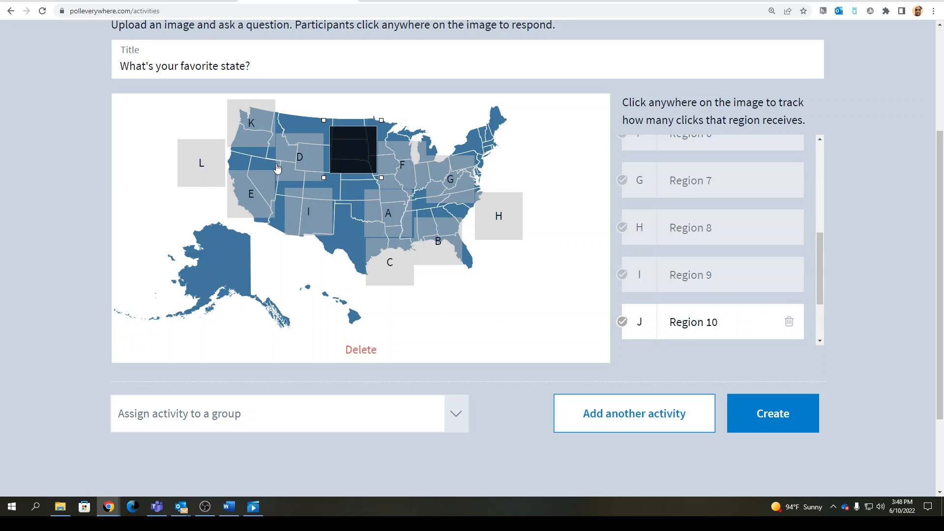
click(297, 164)
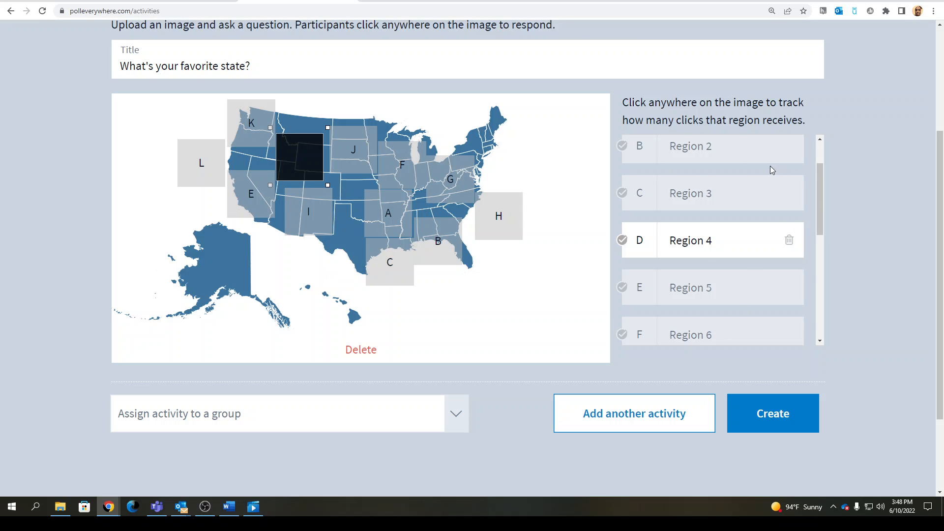
click(778, 416)
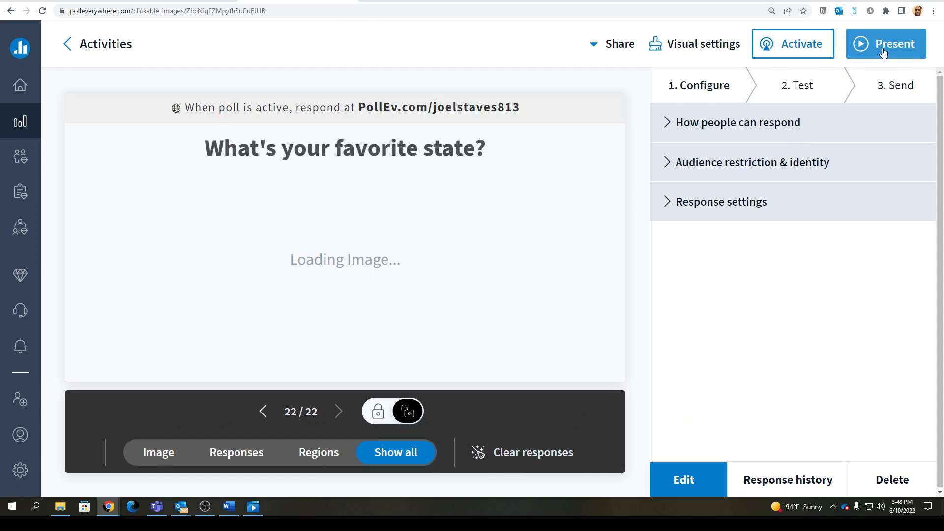
Step: Present the favorite state activity full screen, exit, review how people can respond, and return to the activities list
click(884, 44)
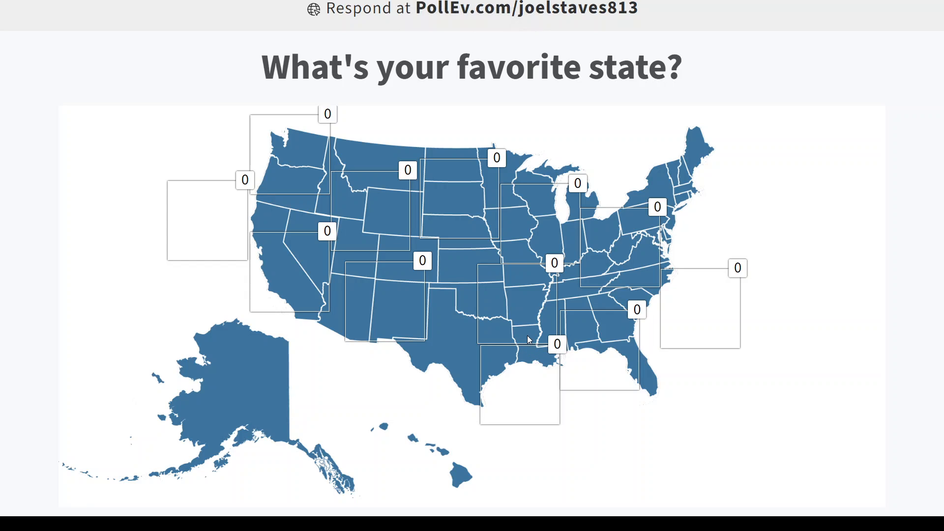
mouse_move(467, 32)
key(Escape)
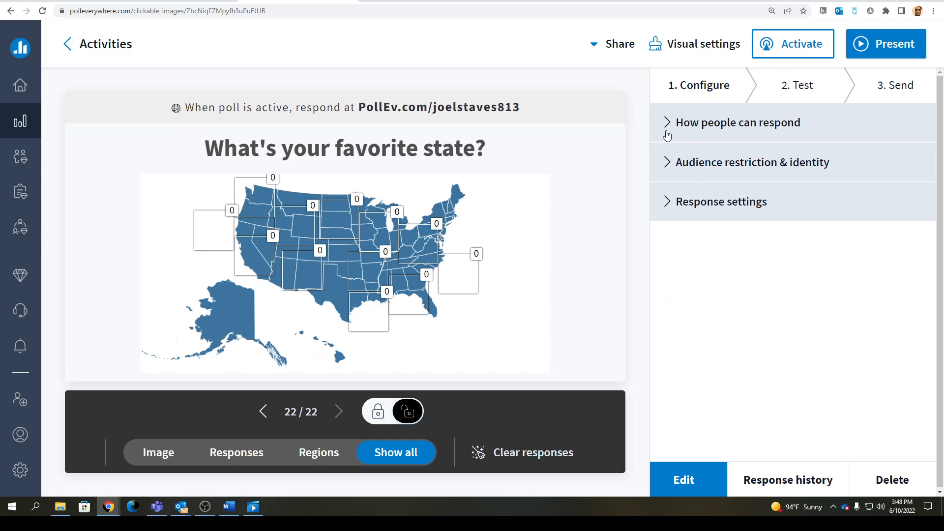
click(673, 123)
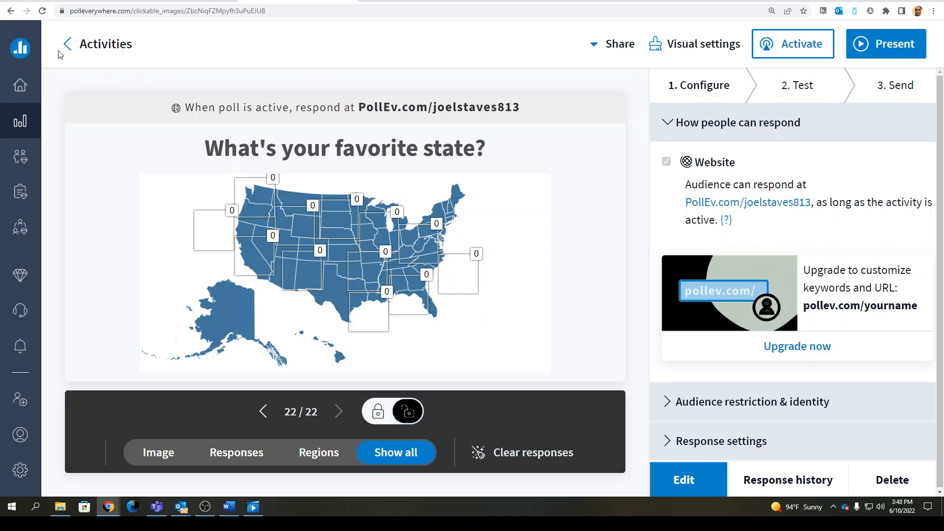
click(74, 45)
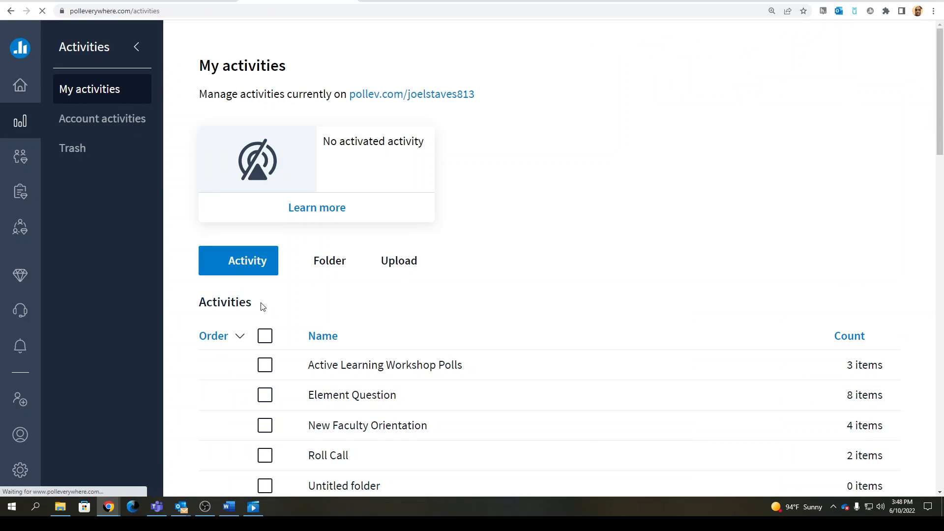
Step: Create a Select on map activity with the preset title "Where are you from?" and its world map
click(269, 266)
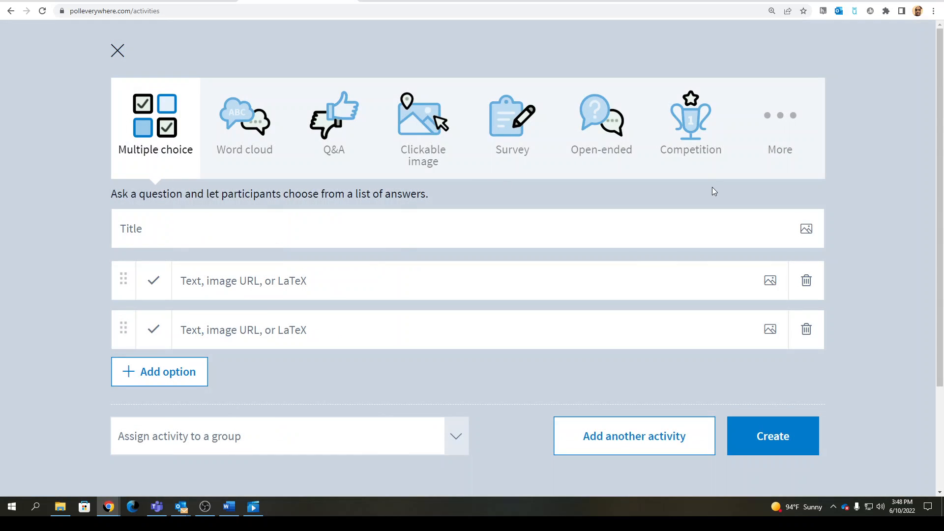
click(797, 118)
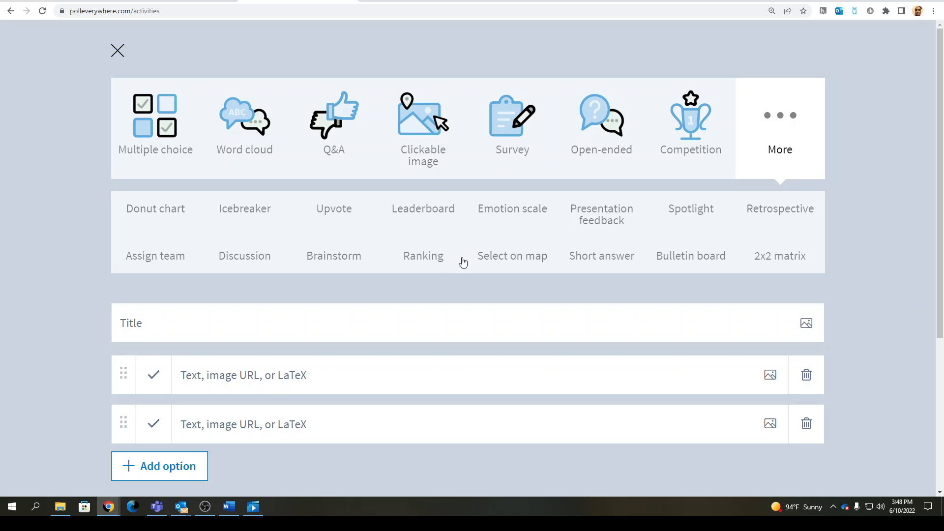
click(501, 262)
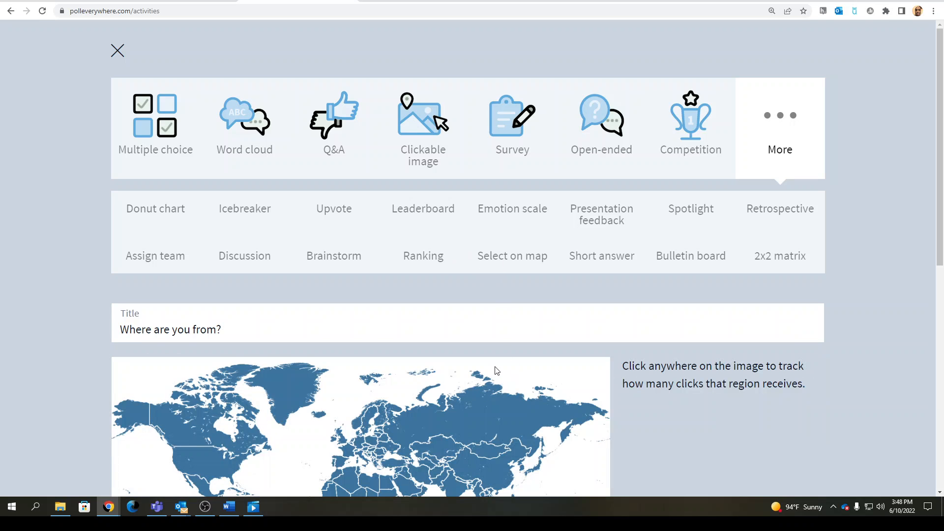
click(263, 325)
scroll(639, 373, down, 1)
scroll(700, 383, down, 6)
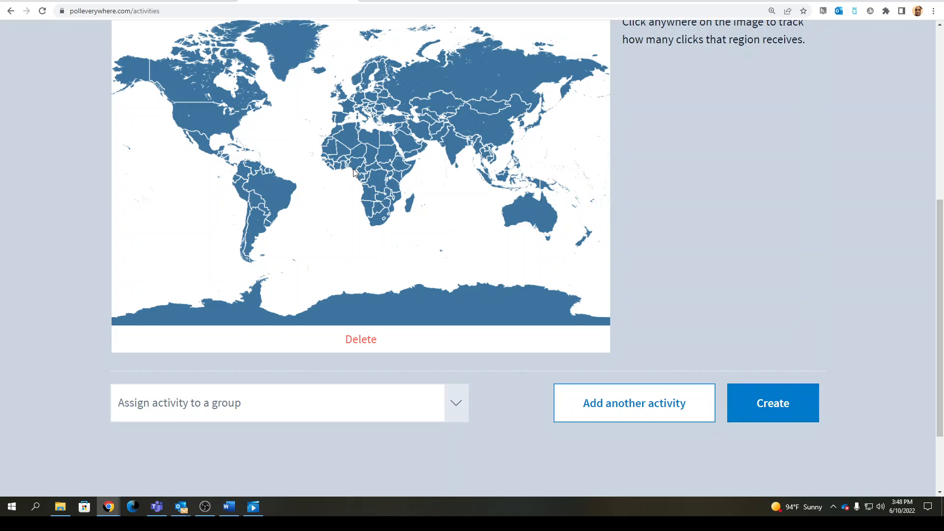
scroll(770, 201, up, 1)
scroll(770, 201, up, 1)
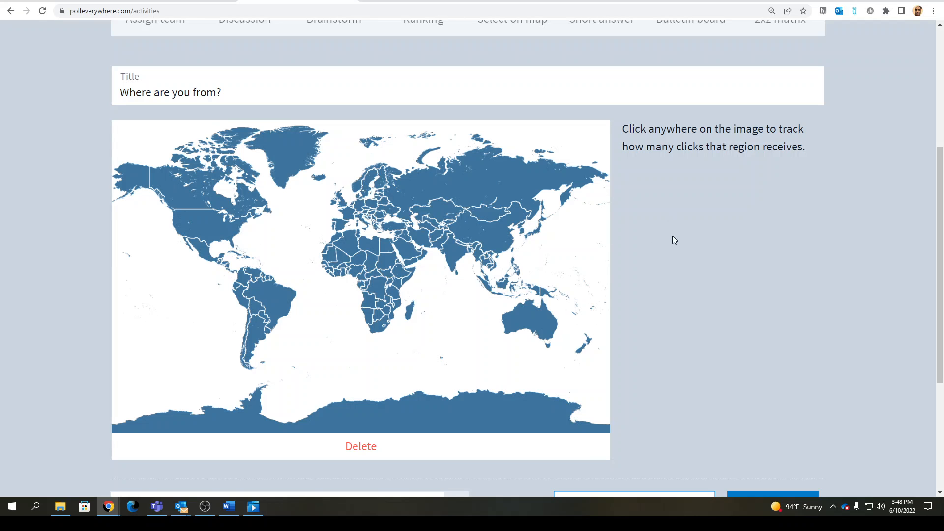
scroll(737, 403, down, 1)
scroll(737, 403, down, 3)
click(768, 300)
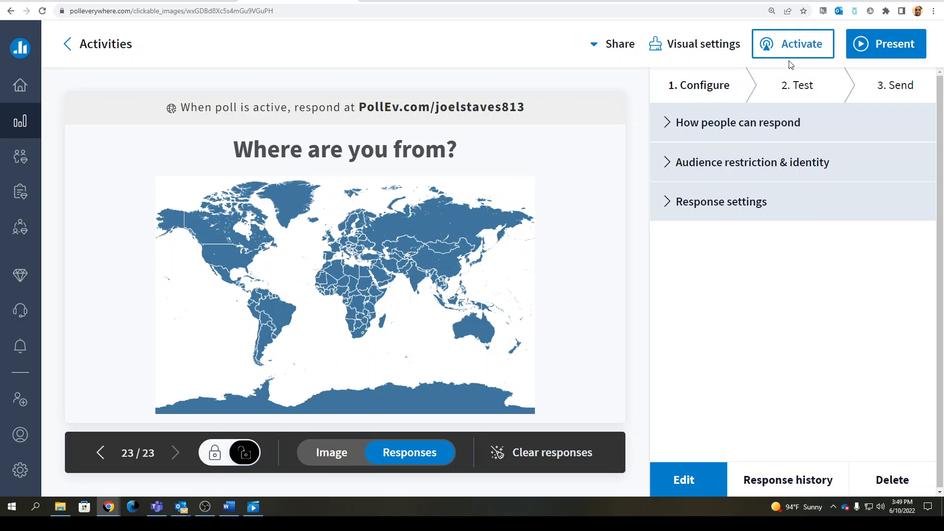
Step: Present the "Where are you from?" map full screen to view responses, exit, and return to the activities list
click(894, 47)
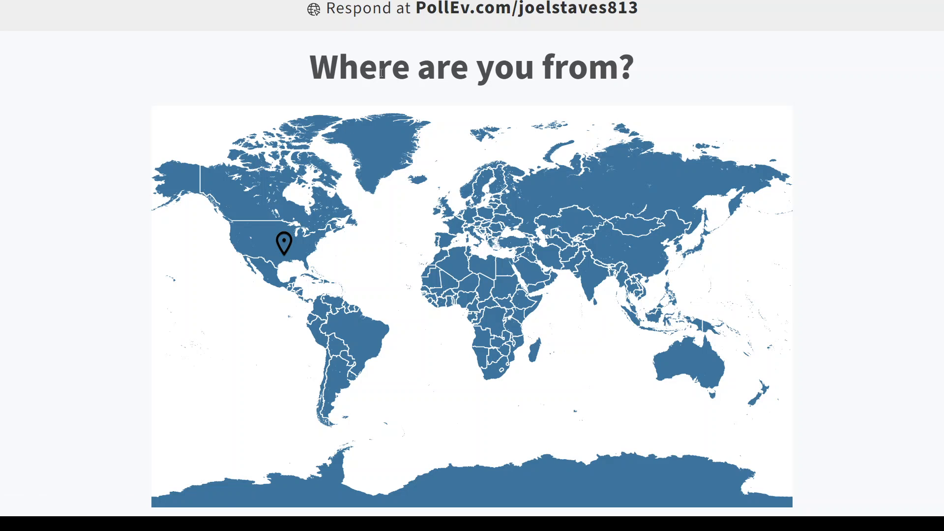
key(Escape)
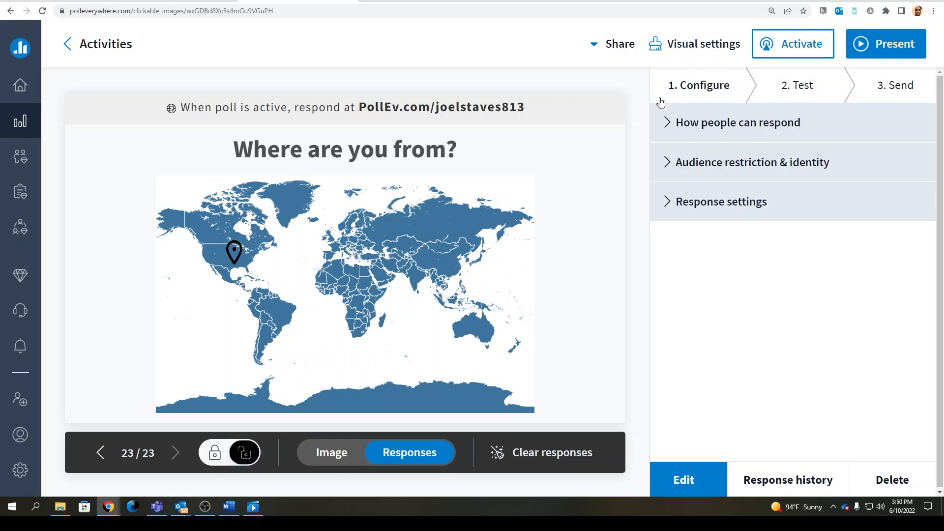
click(69, 44)
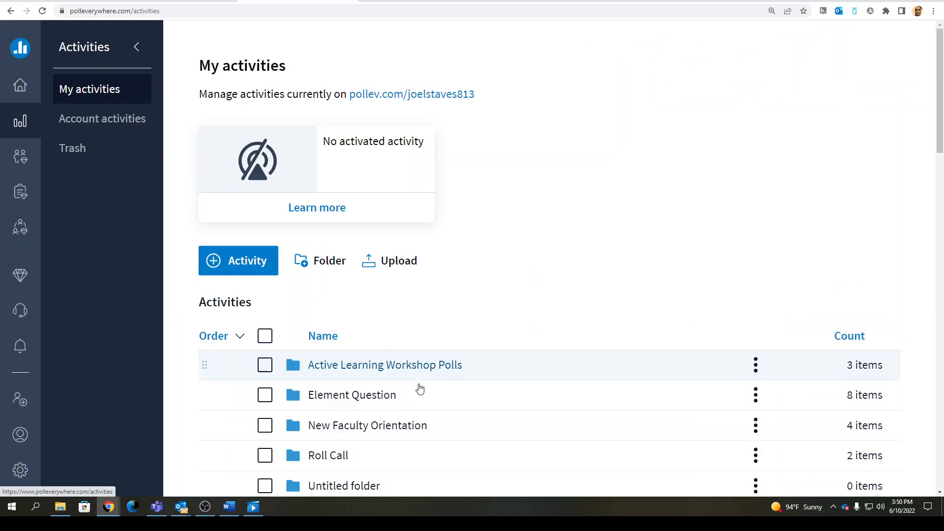
Step: Find the "What's your favorite state?" activity at the end of the activities list and open it
scroll(605, 411, down, 20)
middle_click(521, 377)
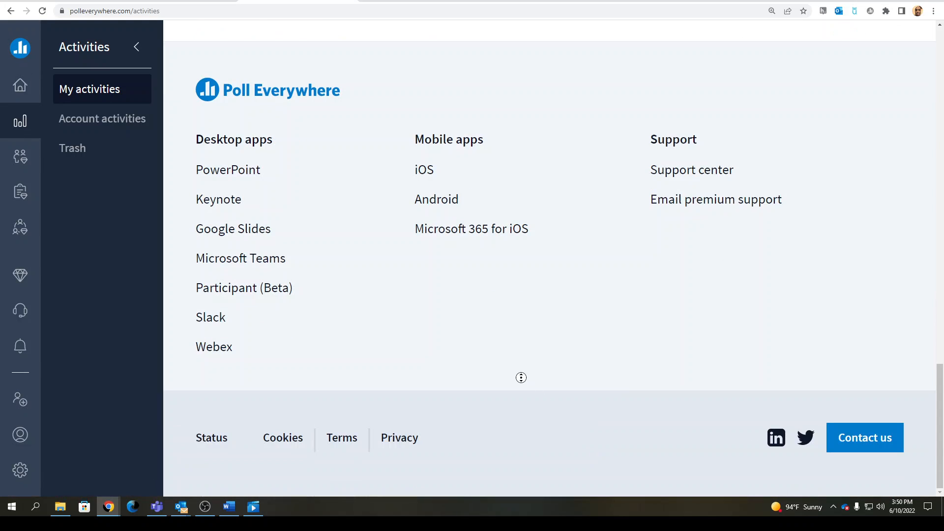
scroll(530, 359, up, 7)
click(399, 287)
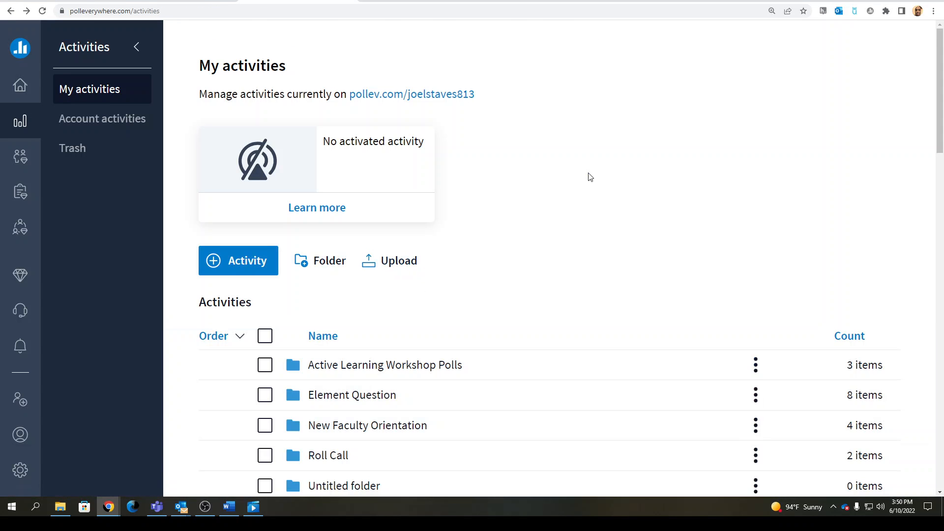
scroll(590, 177, down, 20)
scroll(565, 354, up, 6)
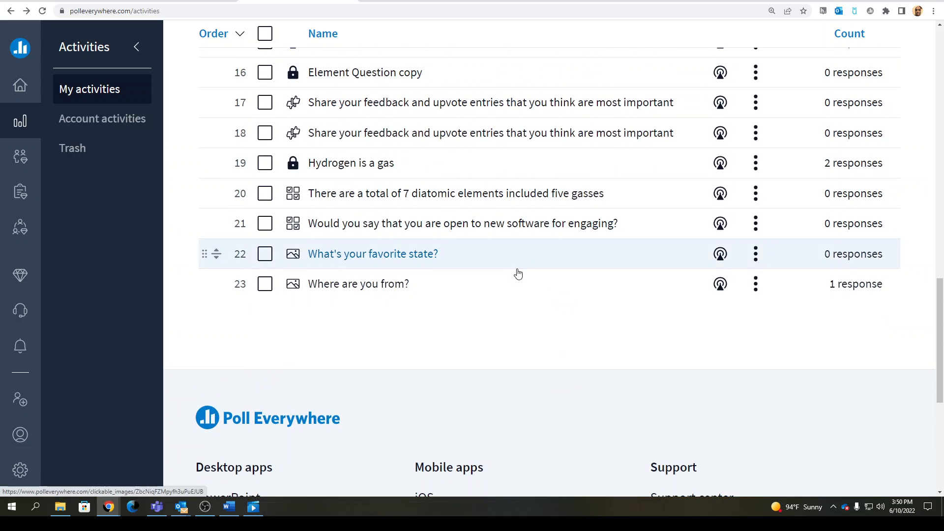
click(517, 270)
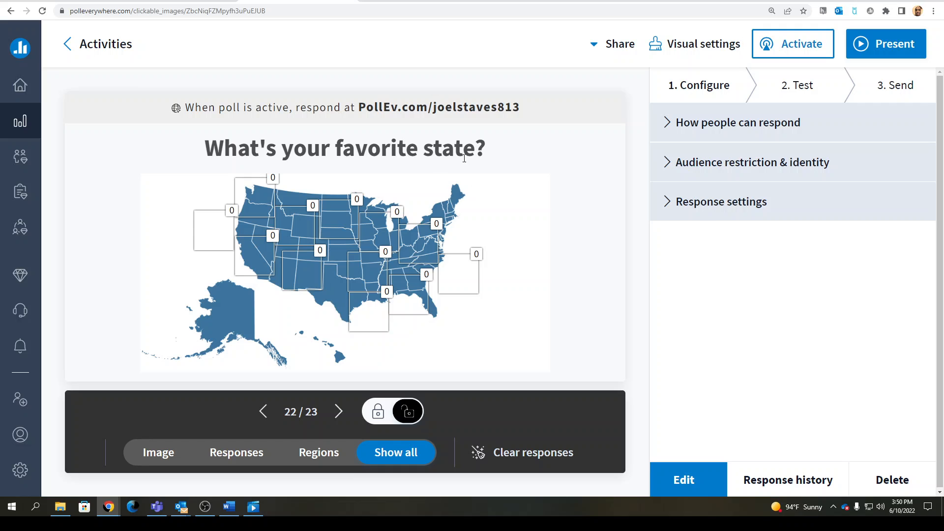
Step: Present the "What's your favorite state?" activity full screen to view responses, exit, and return to the activities list
click(893, 58)
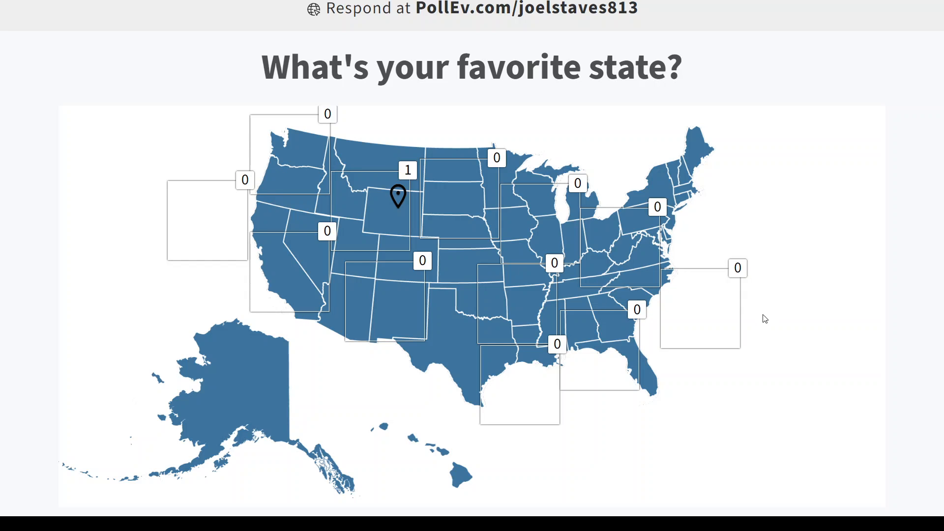
key(Escape)
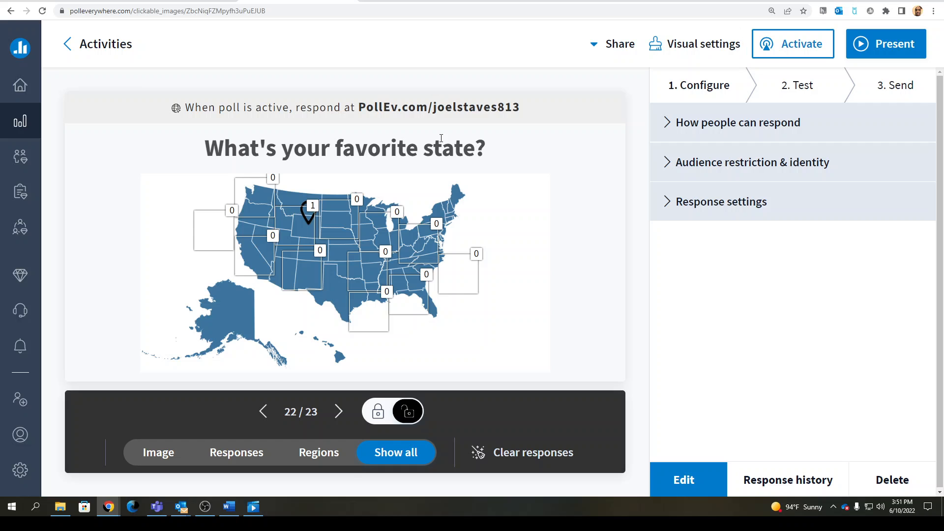
click(67, 46)
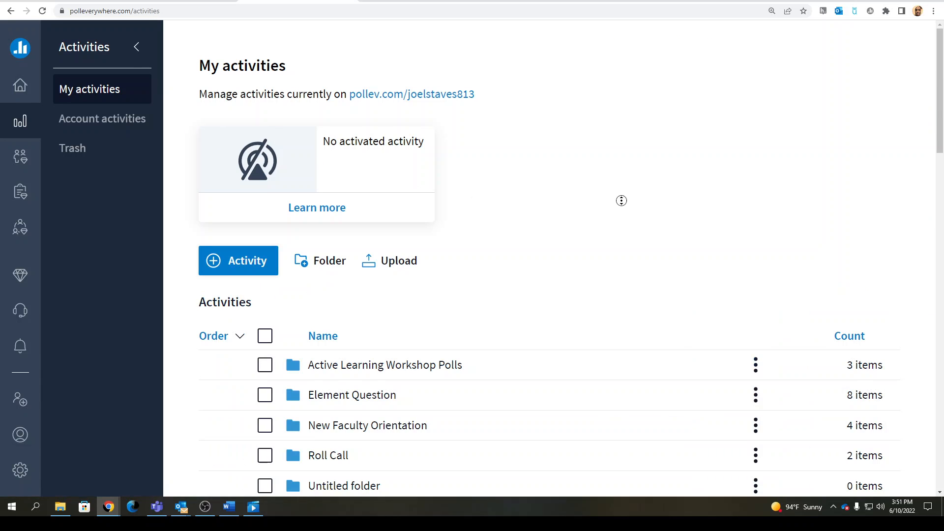
Step: Look through the numbered activities under My activities, return to the start of the page, and collapse the Activities side navigation
scroll(621, 200, down, 10)
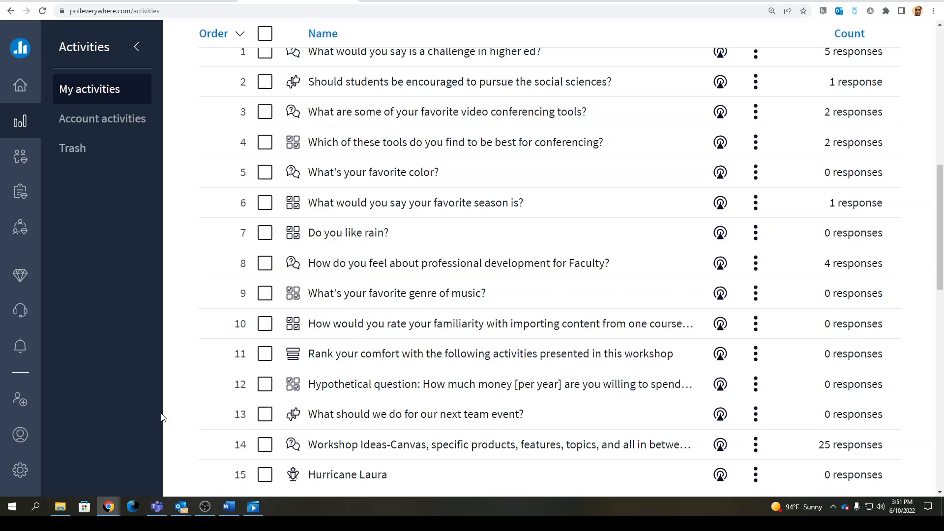
drag(942, 264, 917, 84)
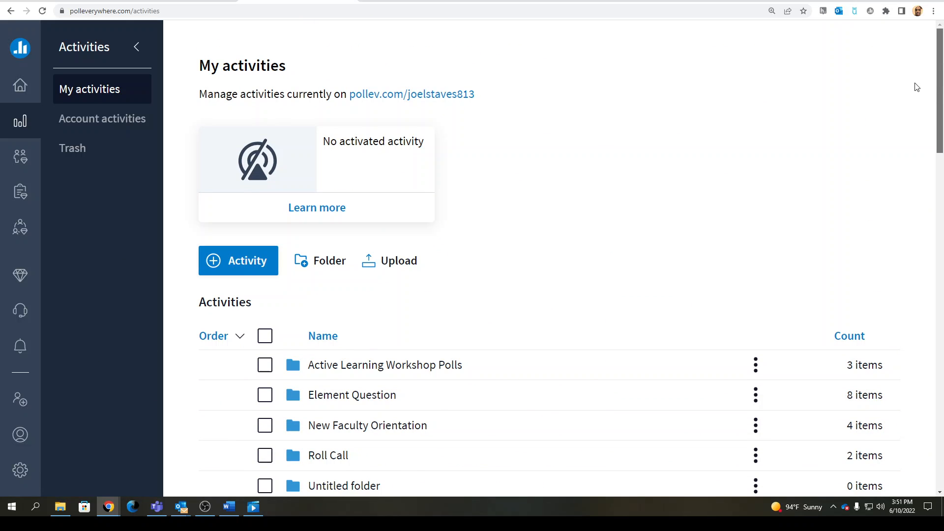
click(137, 50)
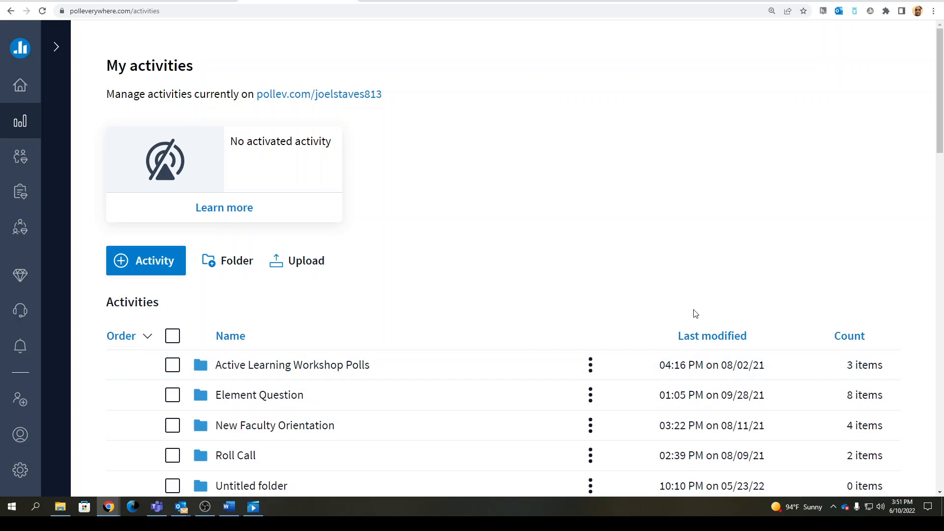
Step: Return the open "What would you say is a challenge in higher ed?" activity to the activities list and check the participant response page
click(435, 1)
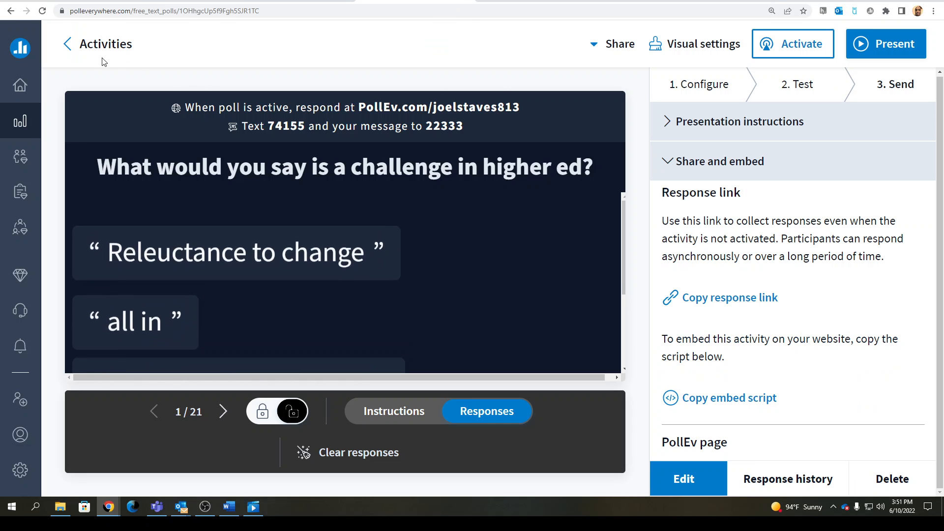
click(73, 47)
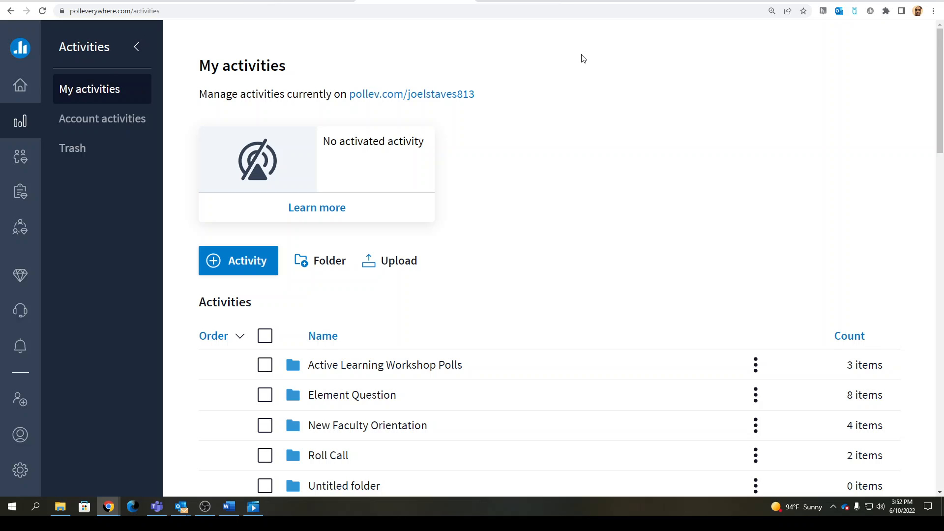
click(548, 3)
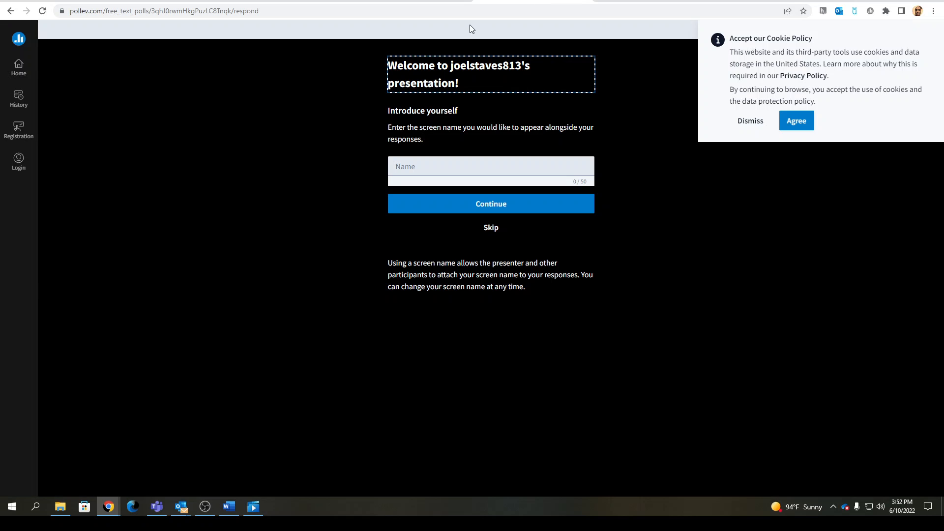
Step: Go back to the My activities page and load the polleverywhere.com home page in its place
click(416, 2)
click(170, 9)
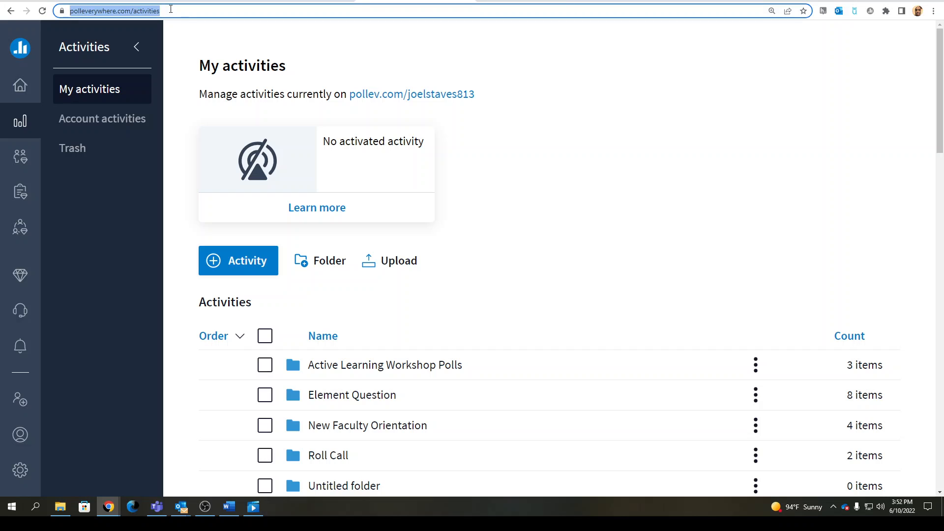
text(p)
key(Return)
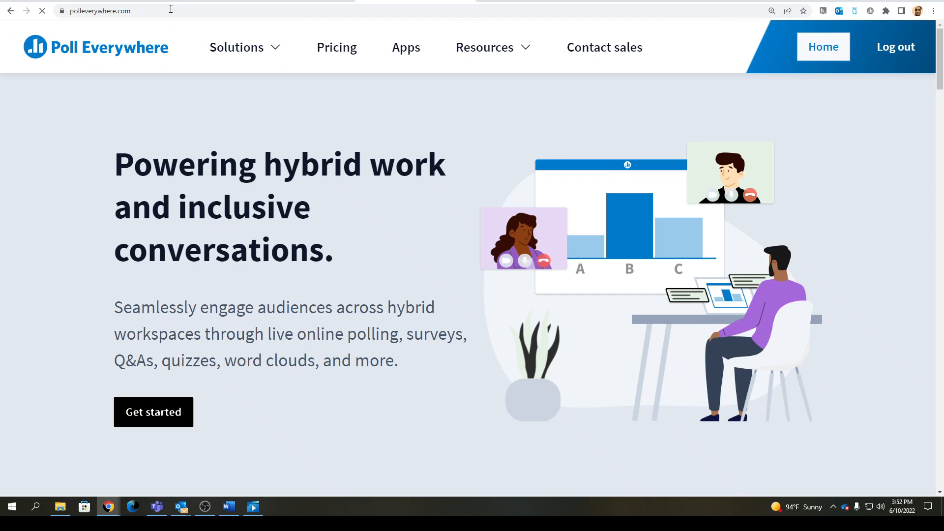